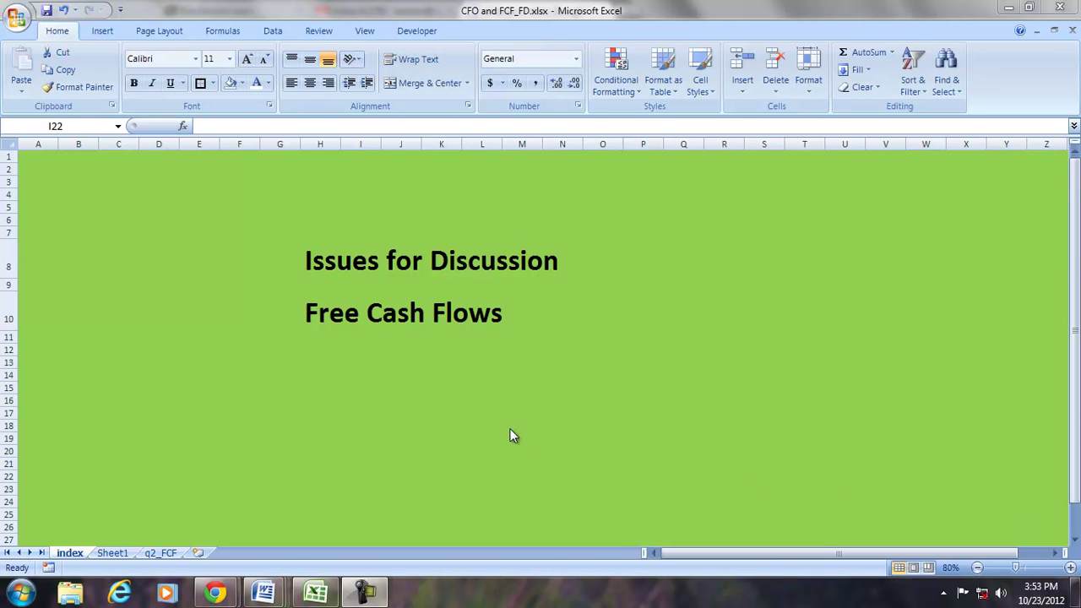
click(322, 314)
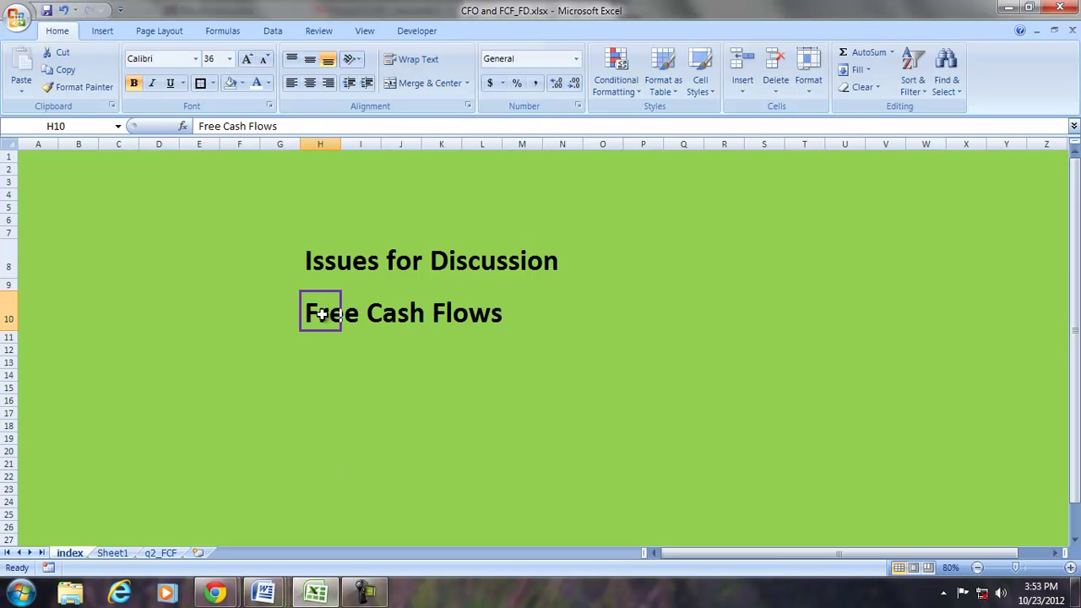
click(383, 389)
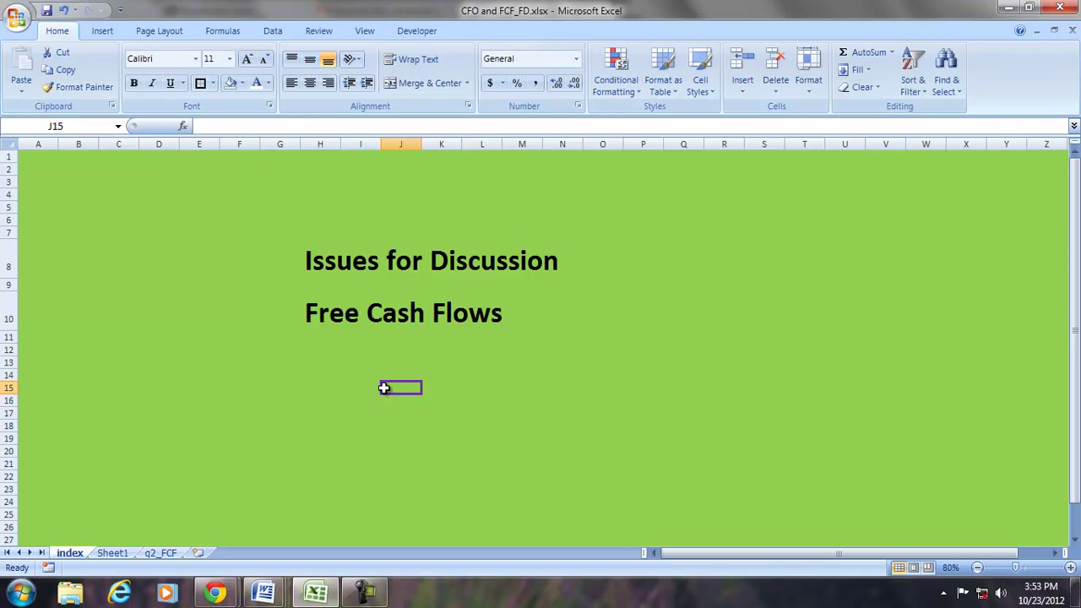
click(324, 314)
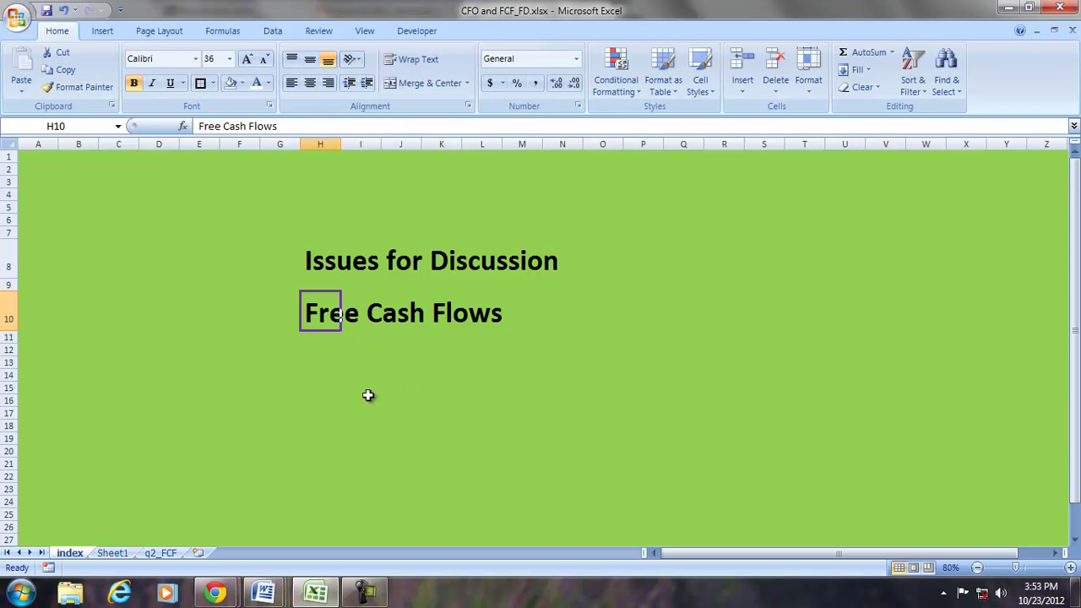
click(263, 594)
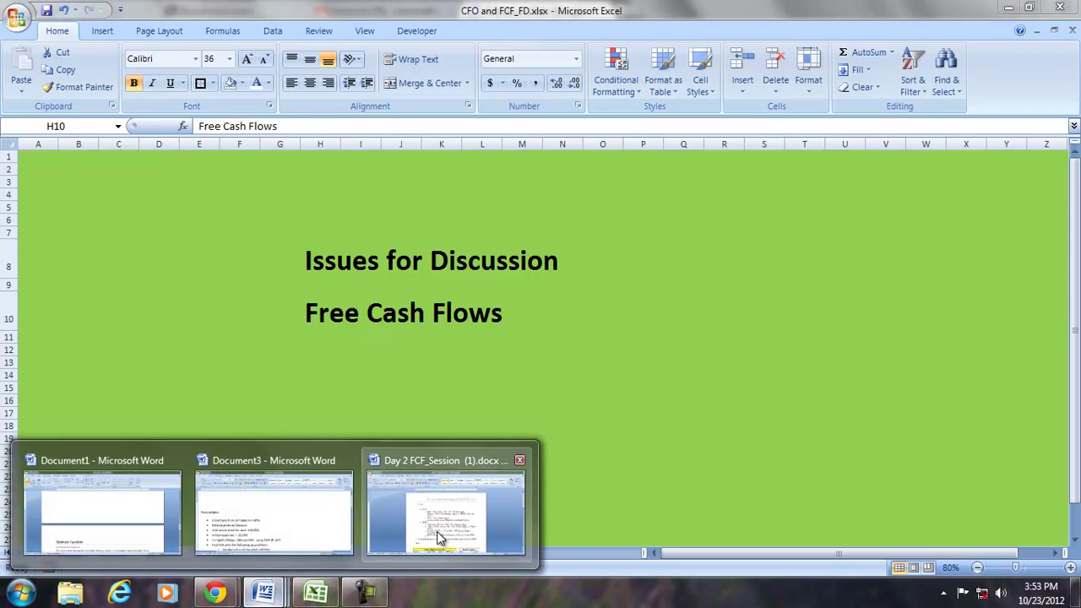
click(319, 596)
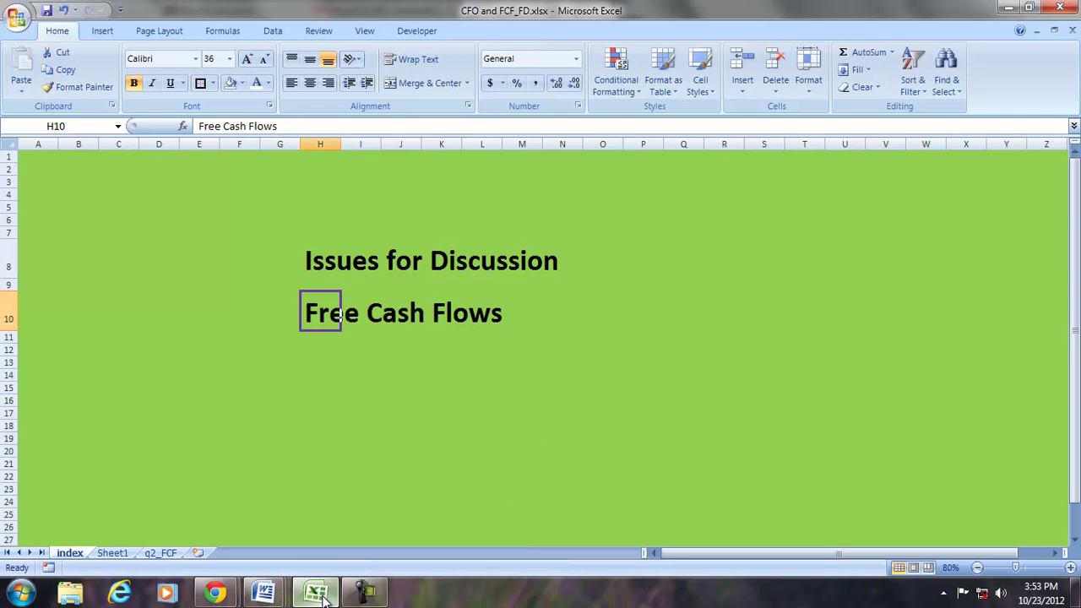
Step: Review the FFCF formulas on Sheet1 starting from PAT, PBIT and CFO, highlighting each starting term and the FFCF heading
click(103, 553)
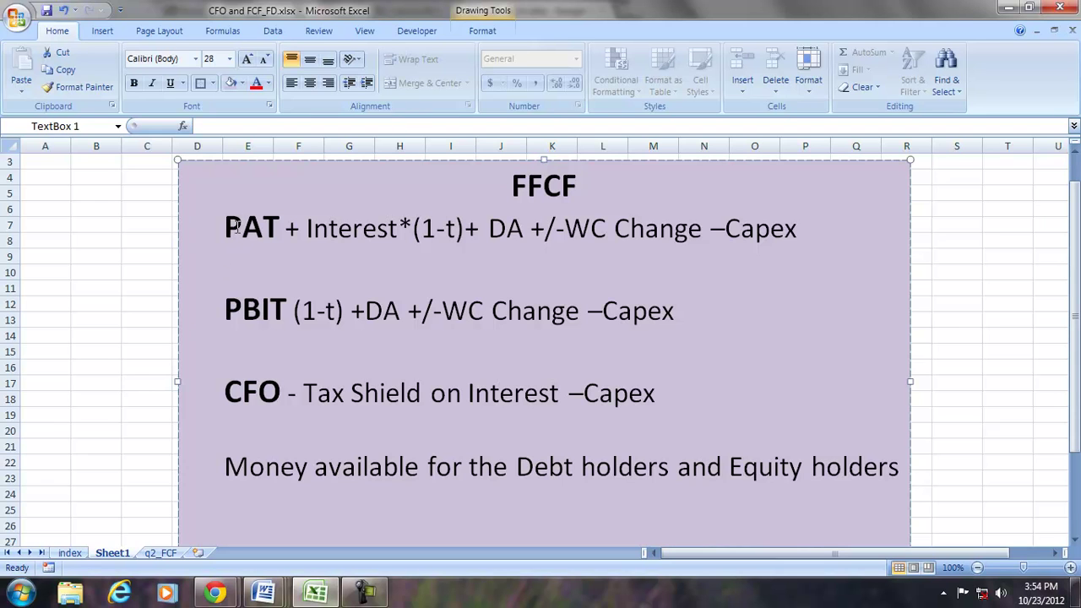
drag(226, 227, 276, 235)
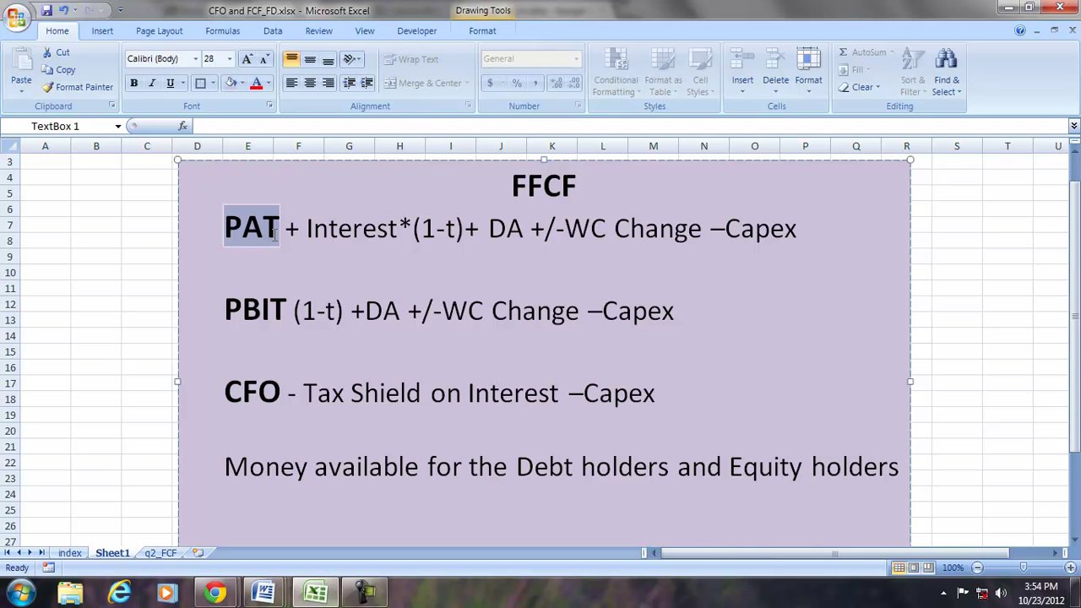
drag(227, 311, 285, 314)
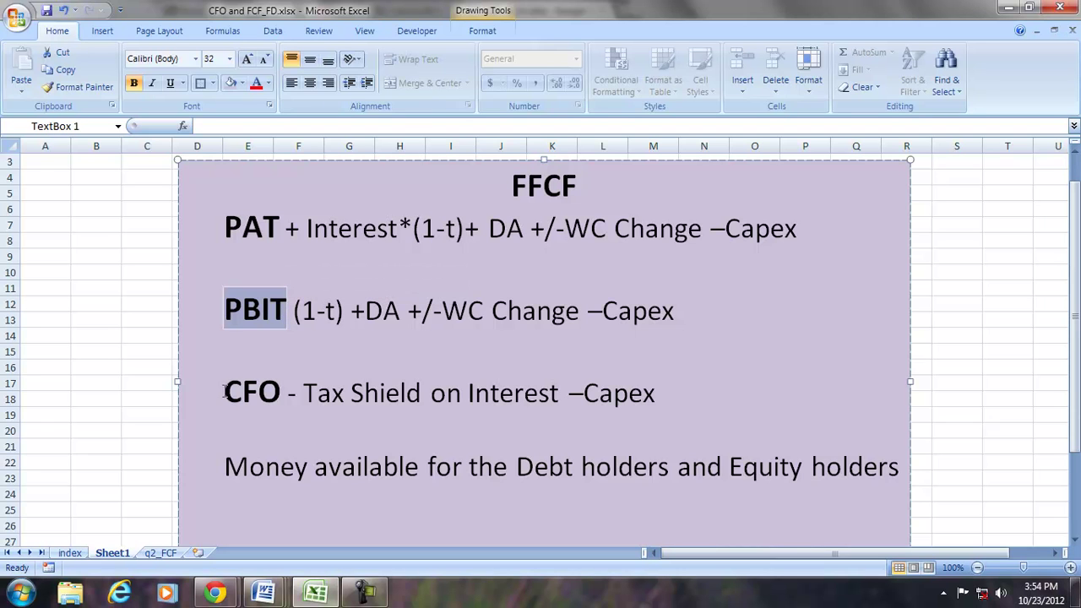
drag(223, 392, 277, 404)
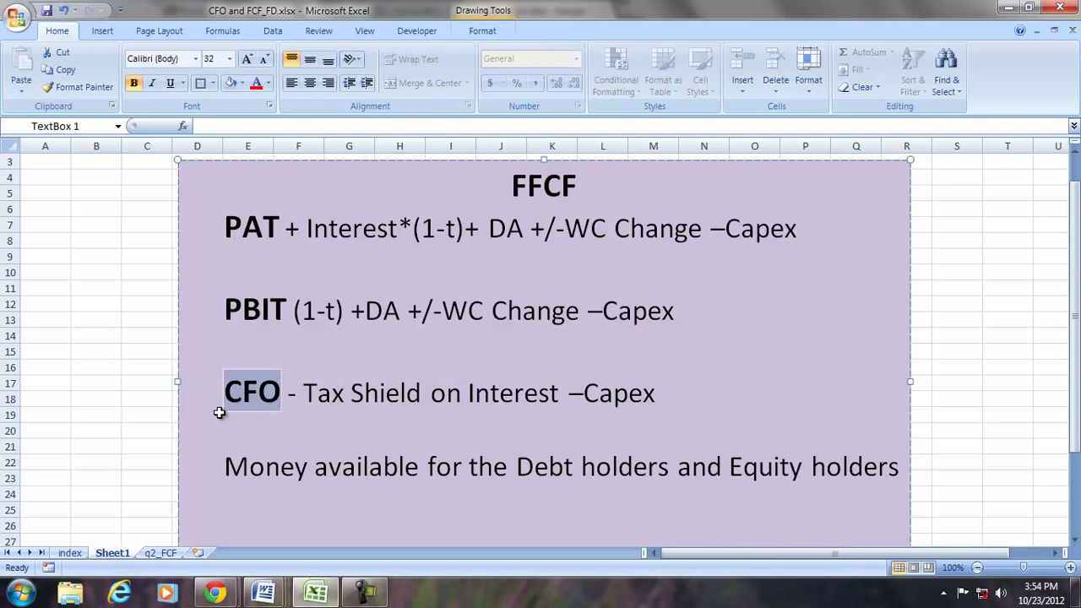
click(259, 219)
click(242, 309)
click(243, 393)
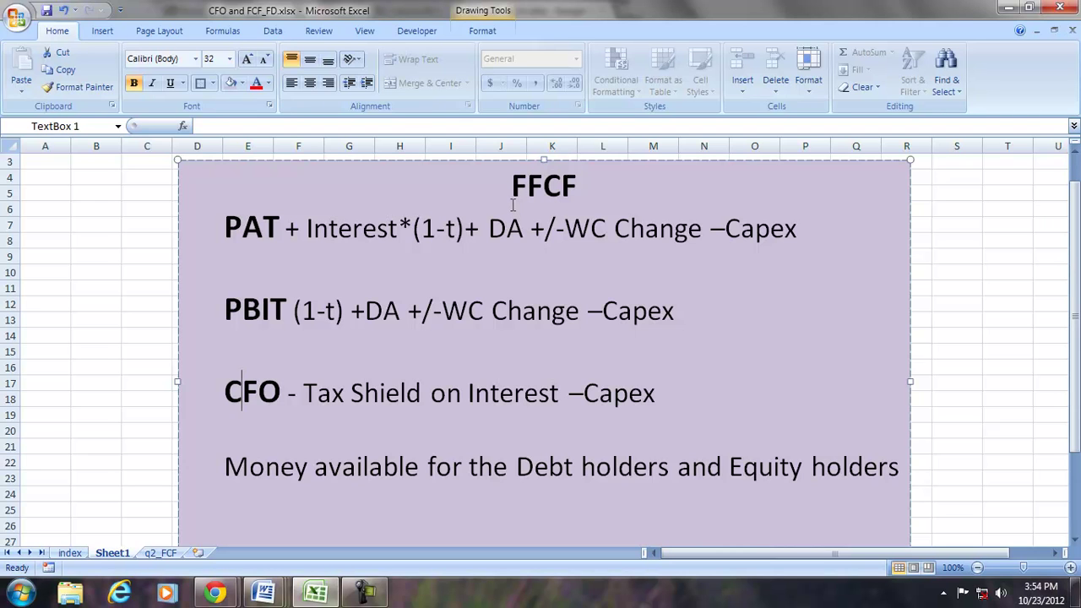
drag(509, 181, 589, 189)
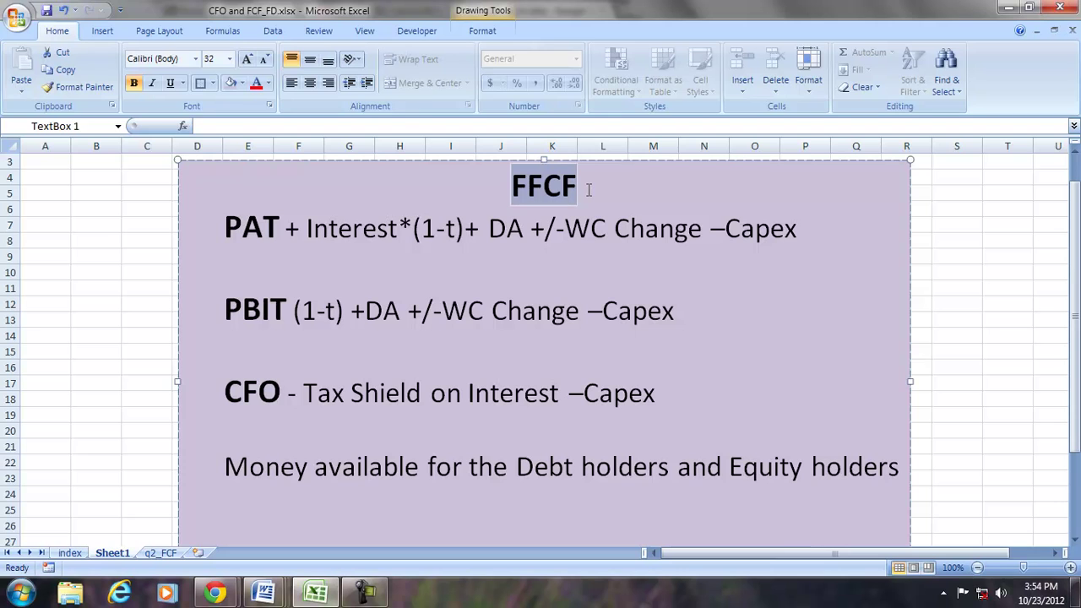
key(ctrl+e)
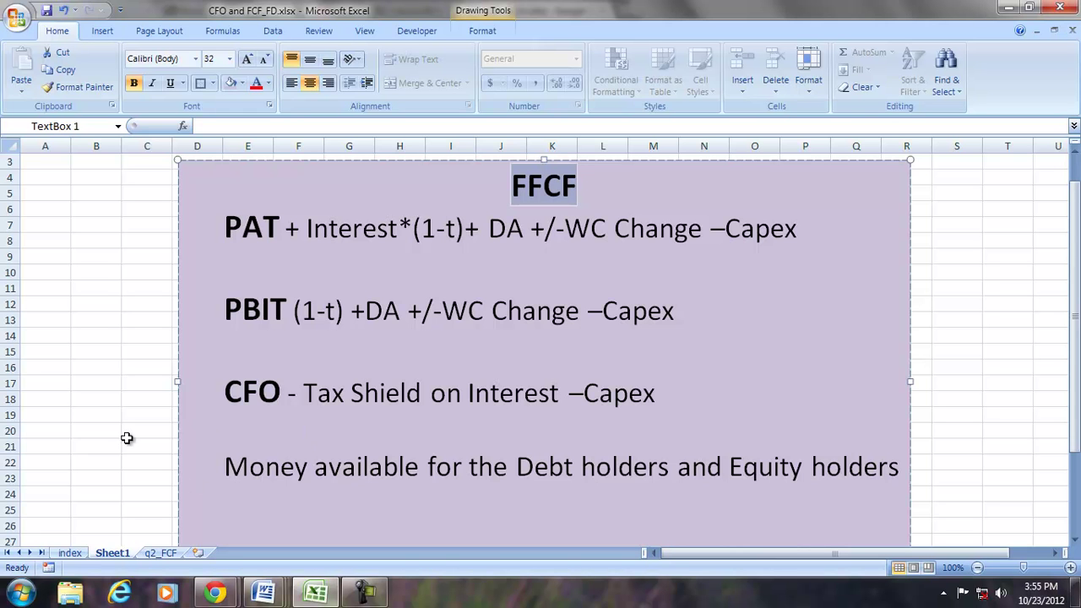
Step: Examine the balance sheet, income statement and CFS layout on the q2_FCF sheet, including the CFO, CFF and CFI sections
click(158, 554)
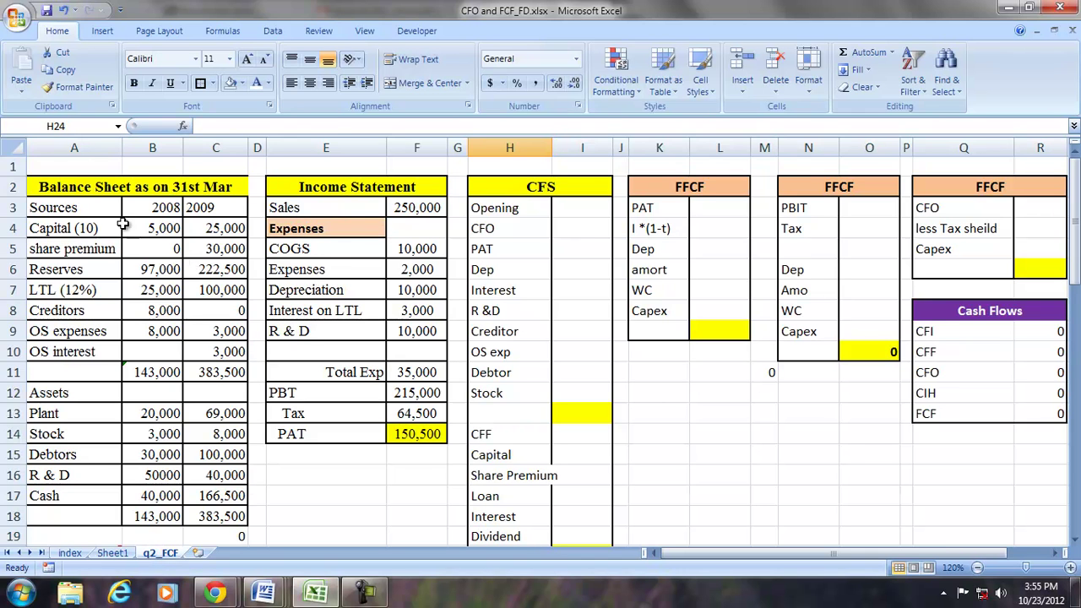
drag(131, 187, 145, 308)
drag(338, 181, 334, 440)
drag(519, 196, 560, 224)
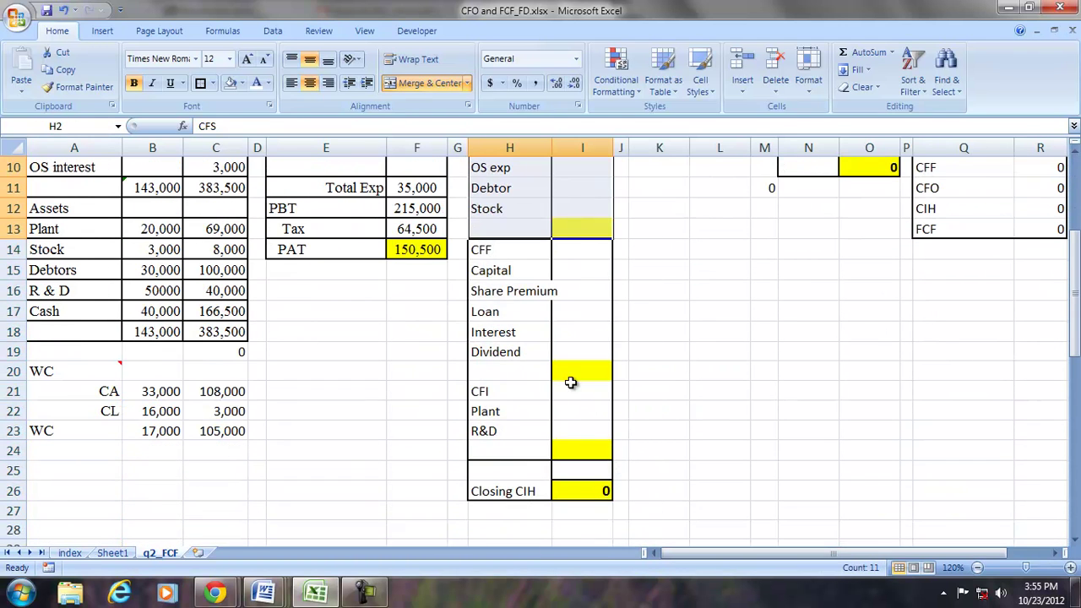
scroll(571, 382, up, 2)
scroll(571, 388, up, 1)
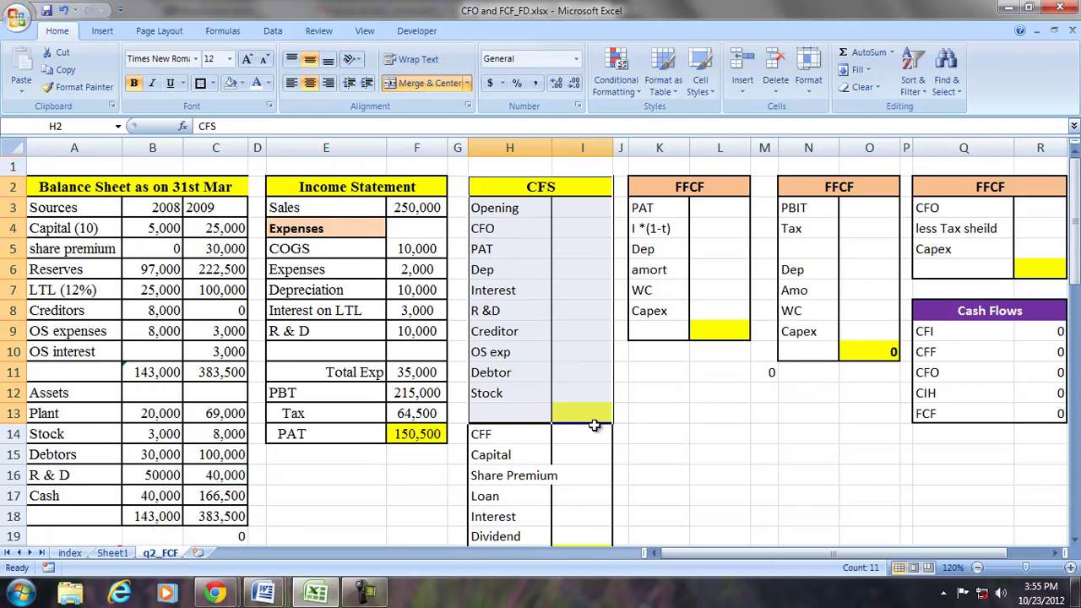
click(575, 419)
scroll(571, 425, down, 2)
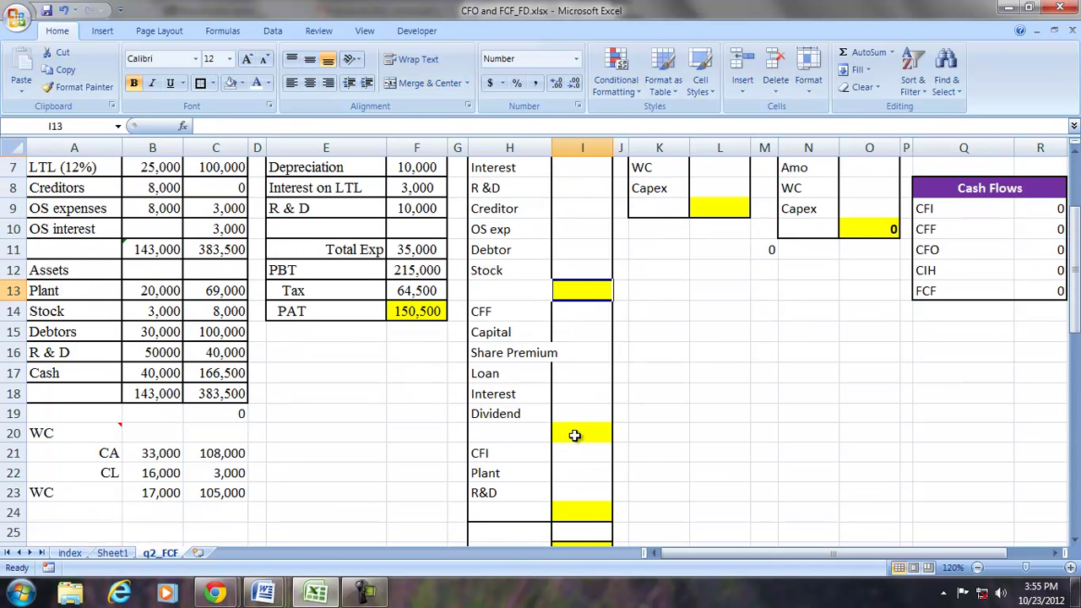
scroll(571, 427, up, 2)
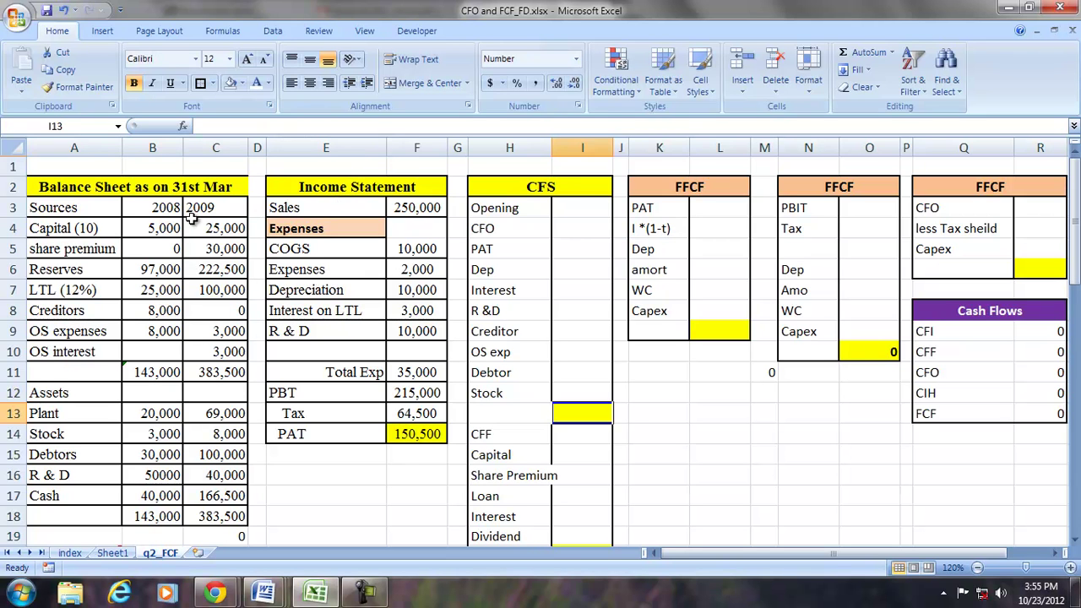
click(567, 229)
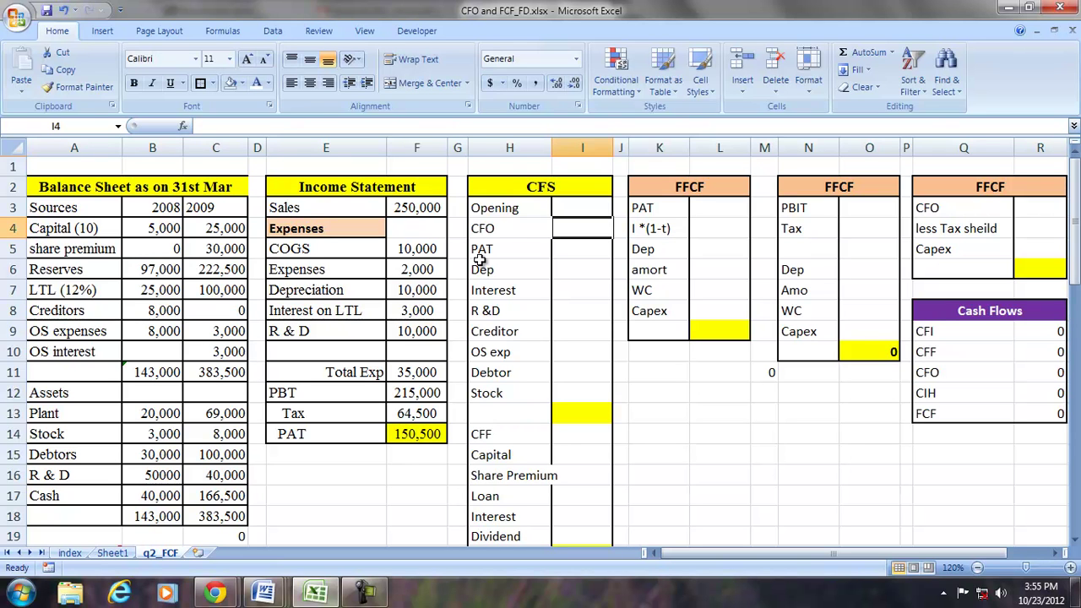
click(496, 230)
scroll(504, 279, down, 1)
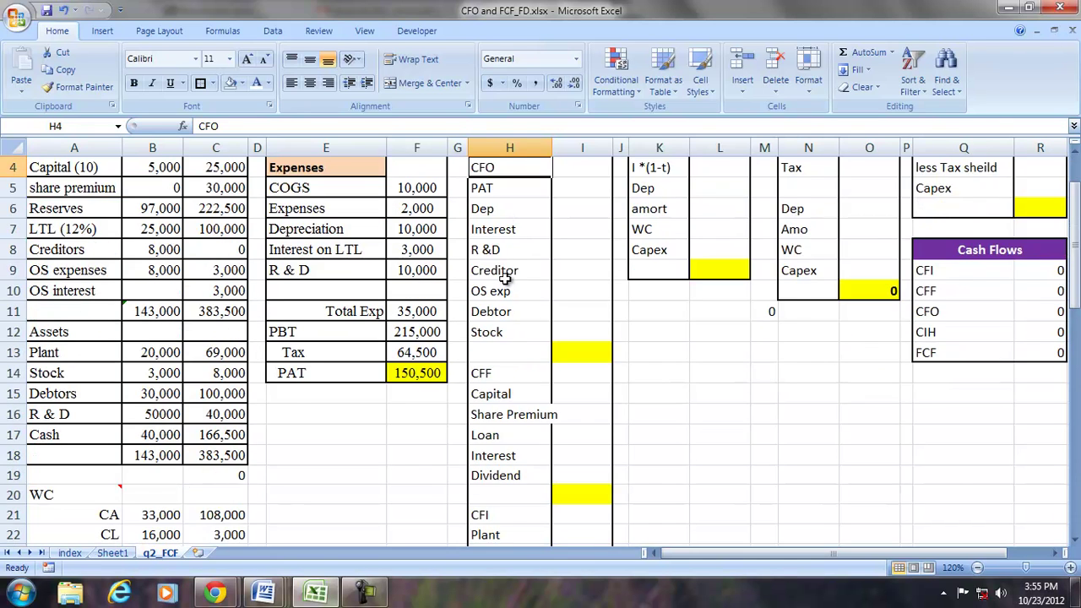
scroll(504, 279, up, 1)
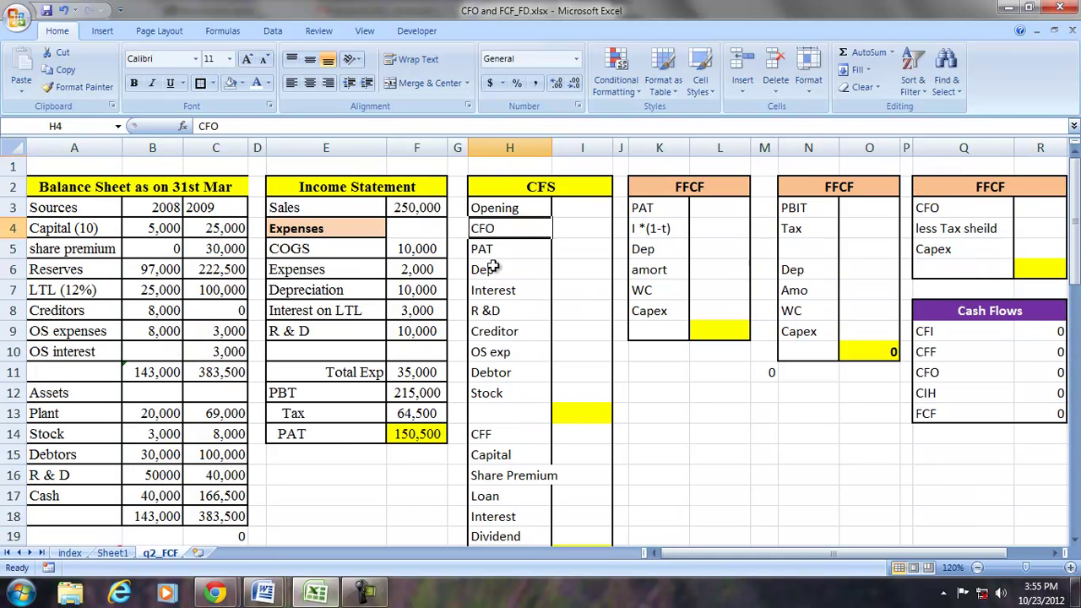
Step: Link PAT in I5 and Dep in I6 of the CFS to the income statement with =F14 and =F7
click(489, 251)
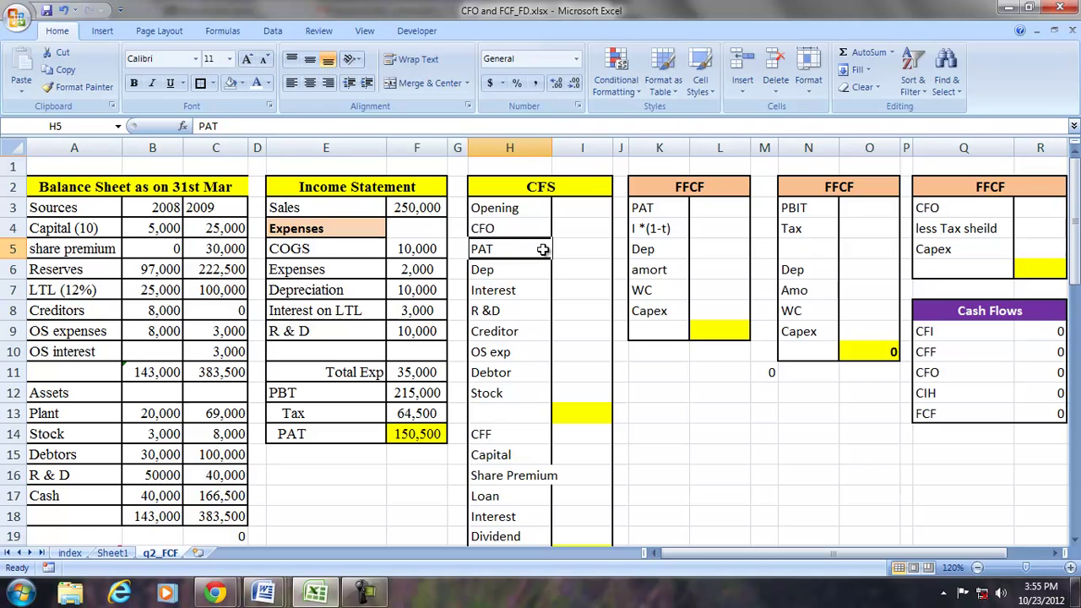
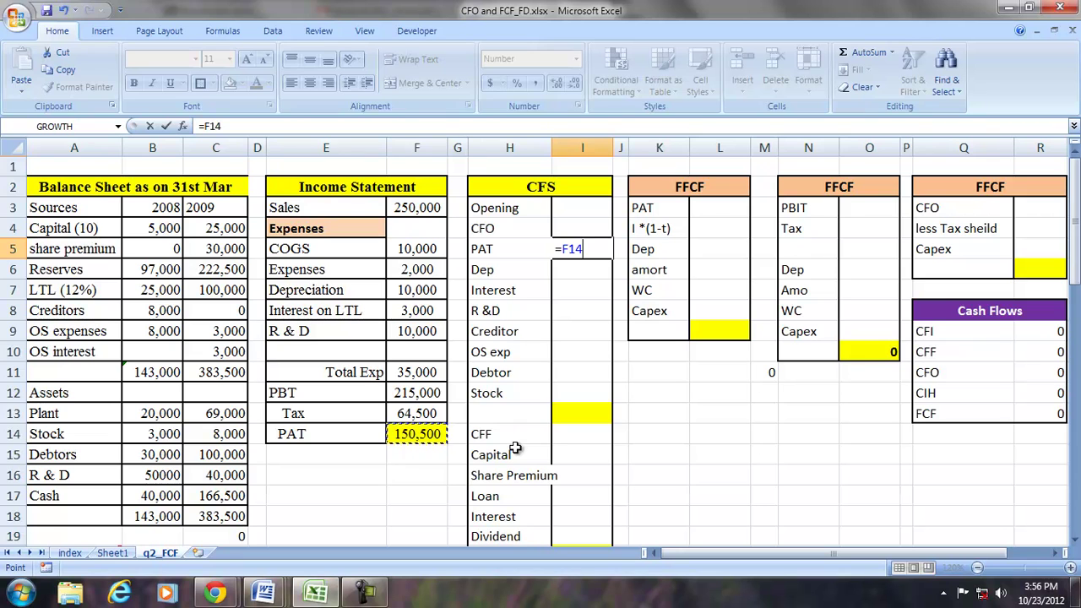
key(Return)
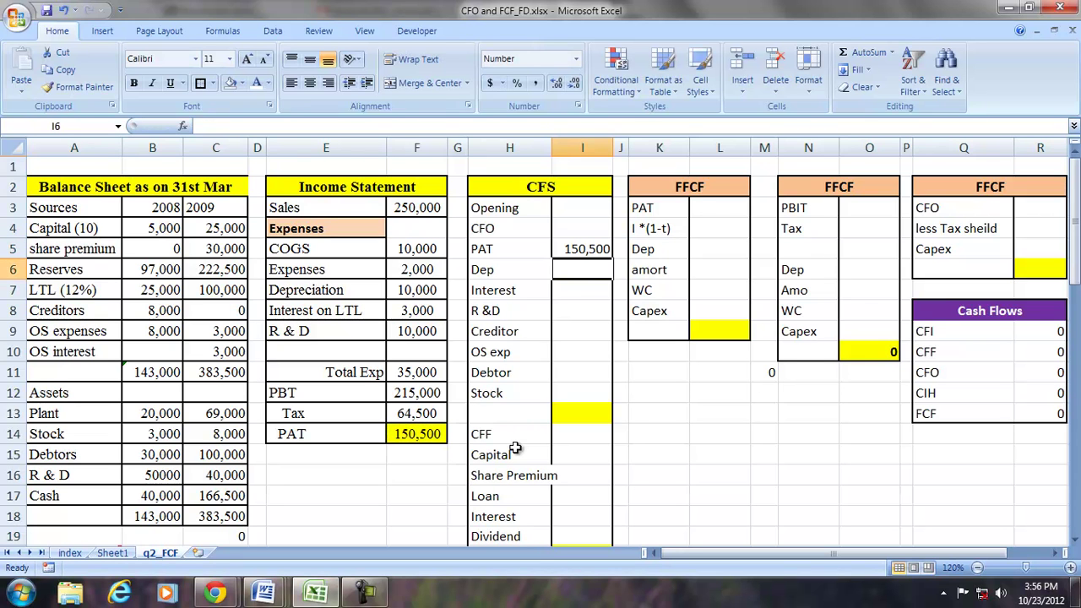
text(=)
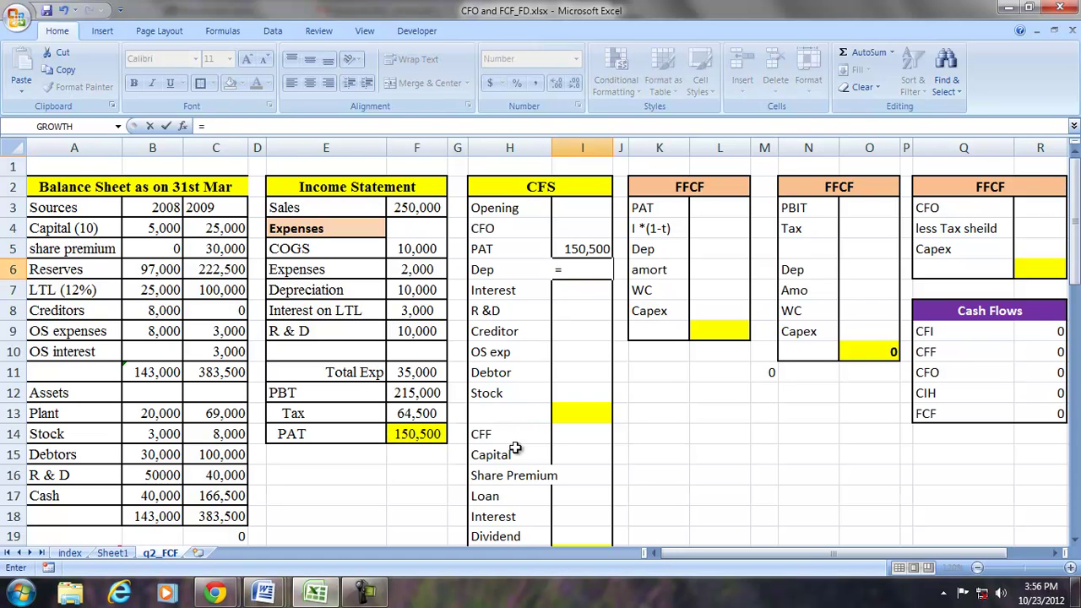
click(408, 290)
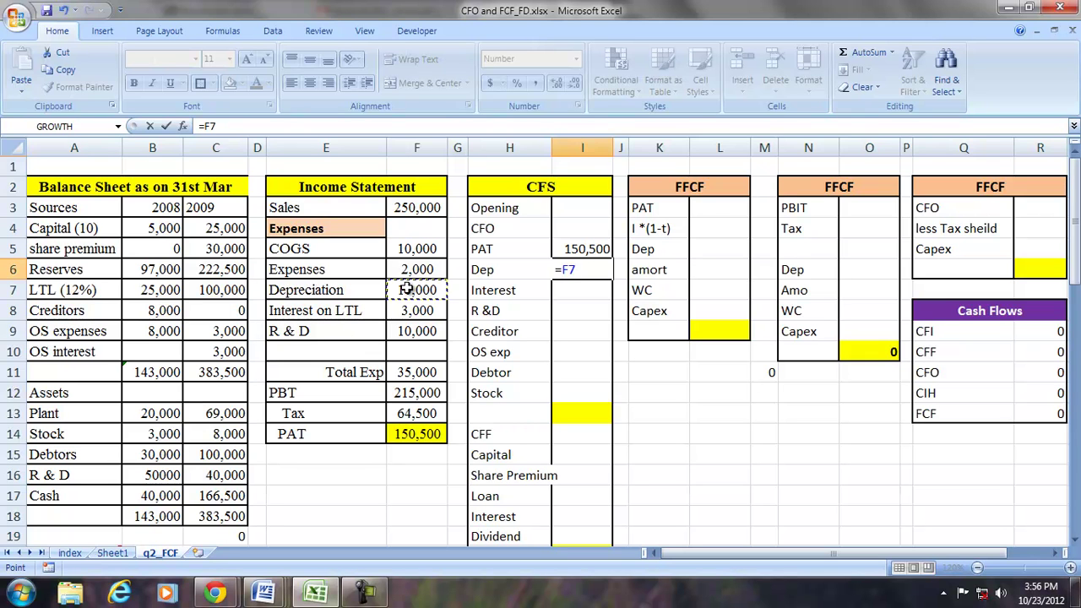
key(Return)
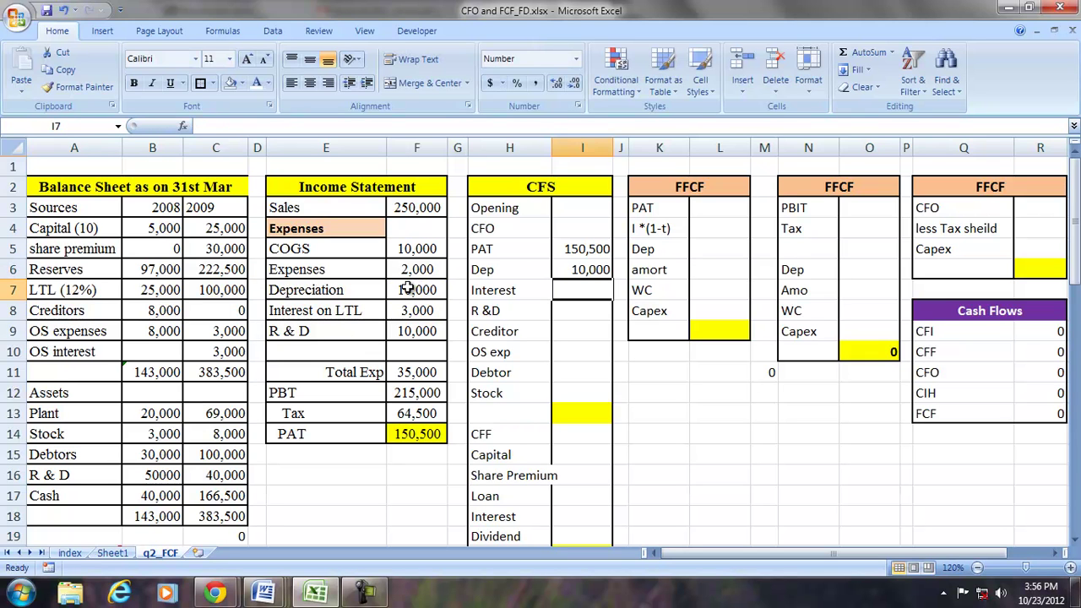
Step: Link Interest in I7 and R &D in I8 of the CFS to the income statement with =F8 and =F9
text(=)
click(404, 312)
key(Return)
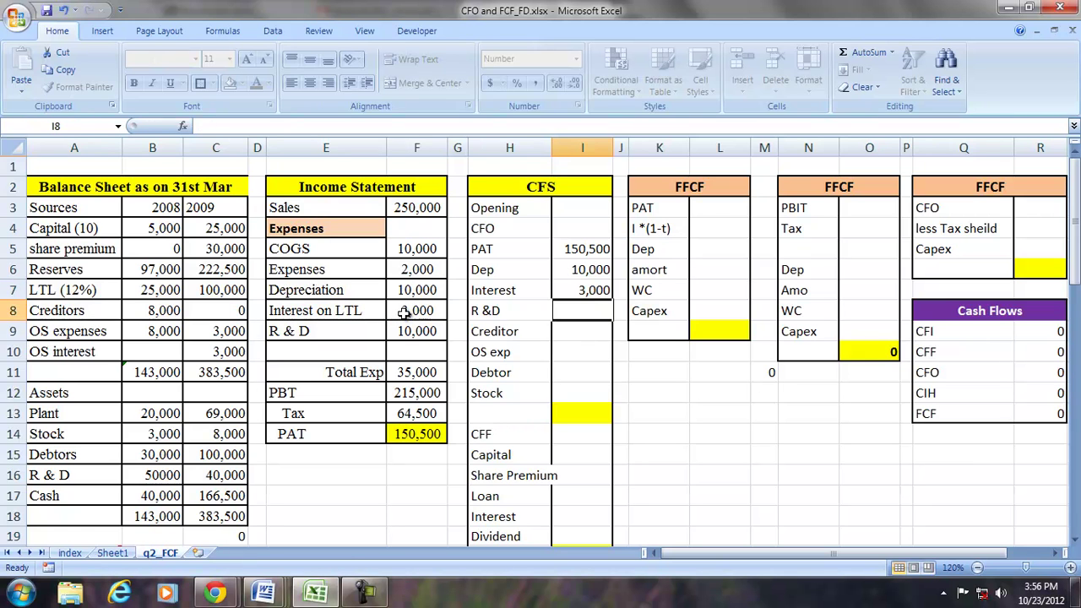
text(=)
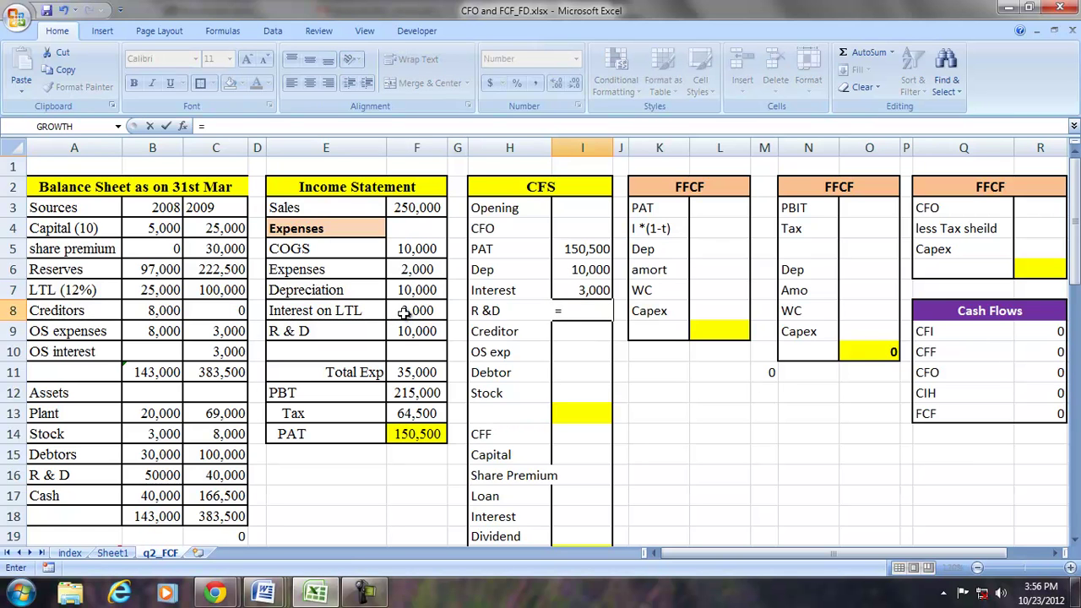
click(414, 331)
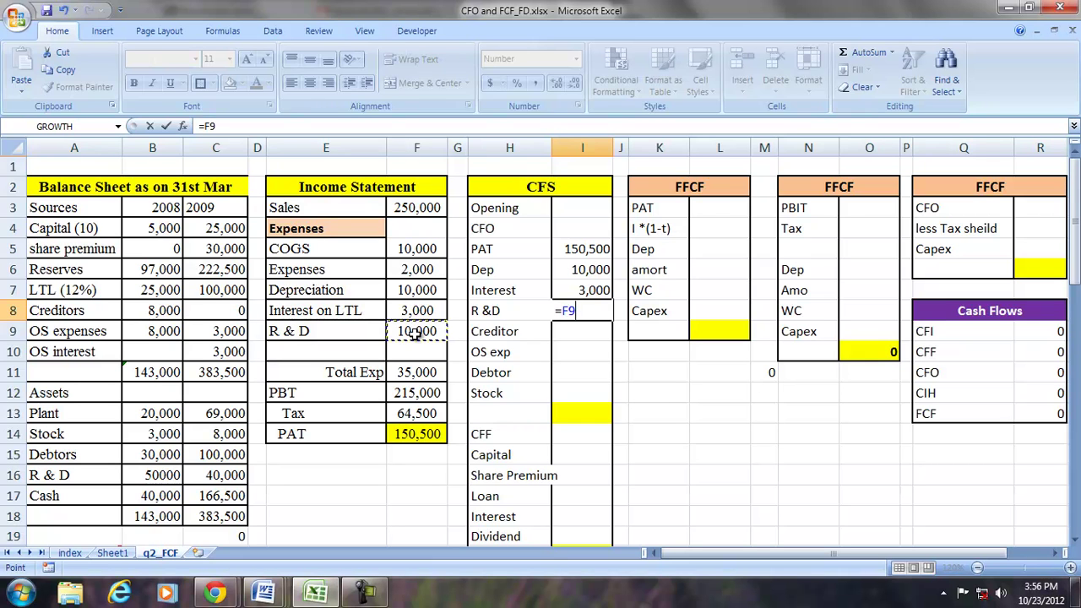
key(Return)
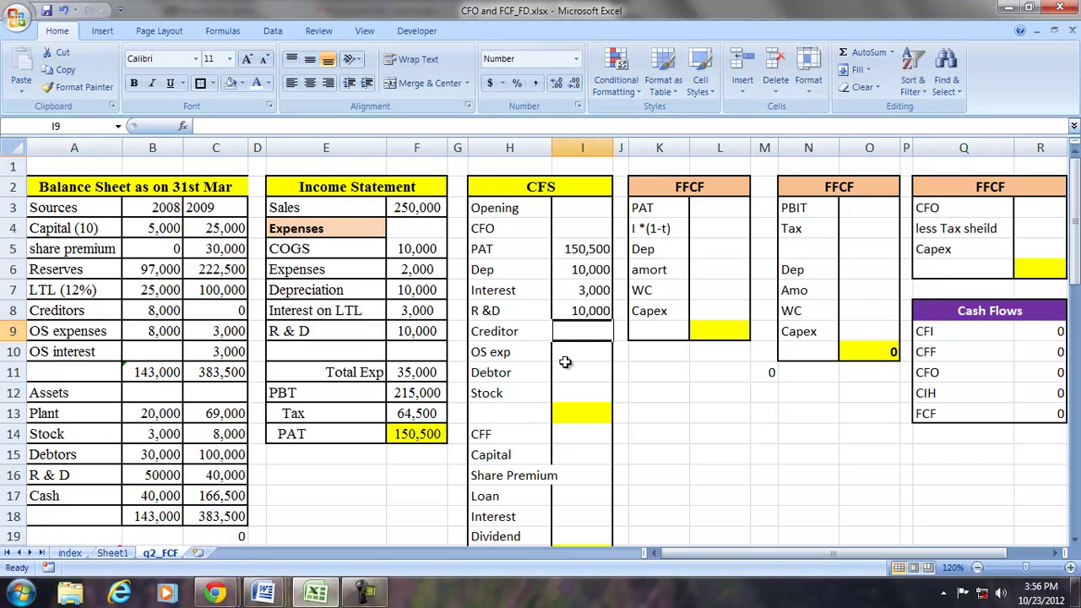
Step: Calculate the Creditor change in I9 of the CFS as 2009 minus 2008 creditors with =C8-B8
drag(479, 338, 490, 392)
click(570, 337)
text(=)
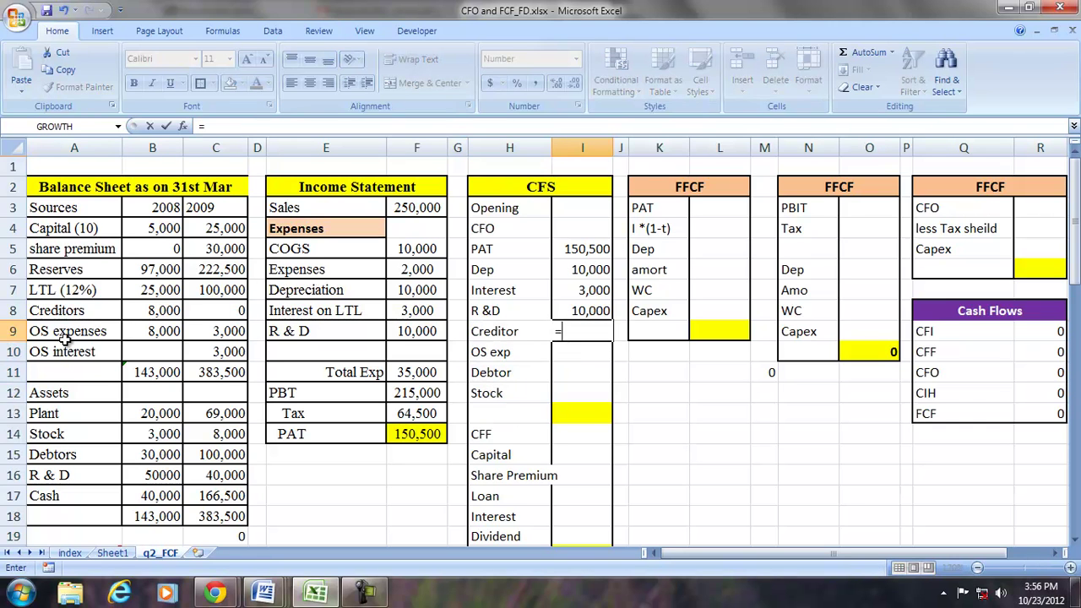
click(194, 312)
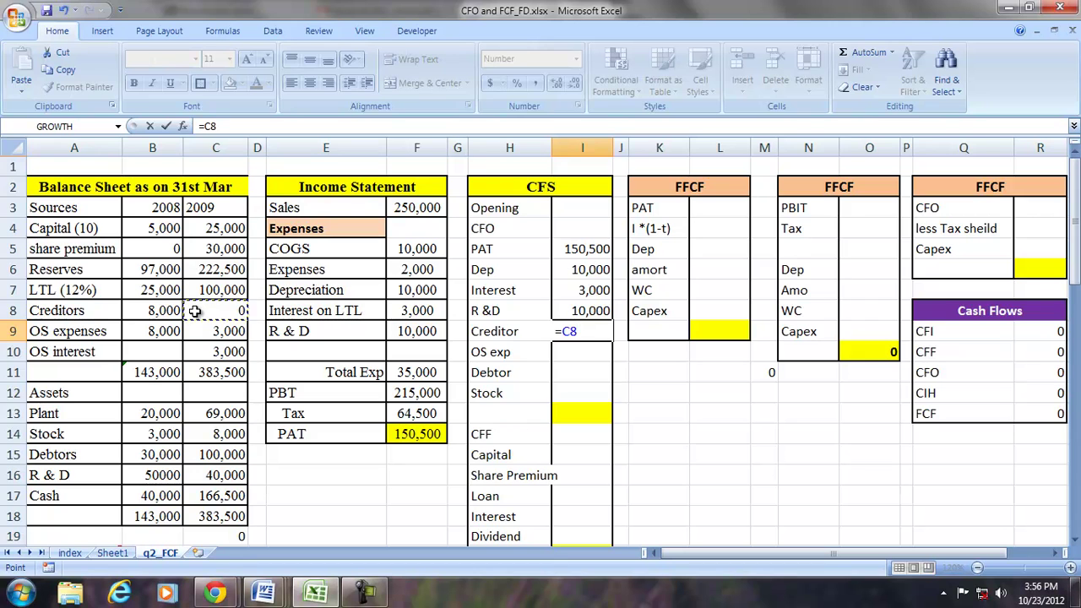
text(-)
click(164, 311)
key(Return)
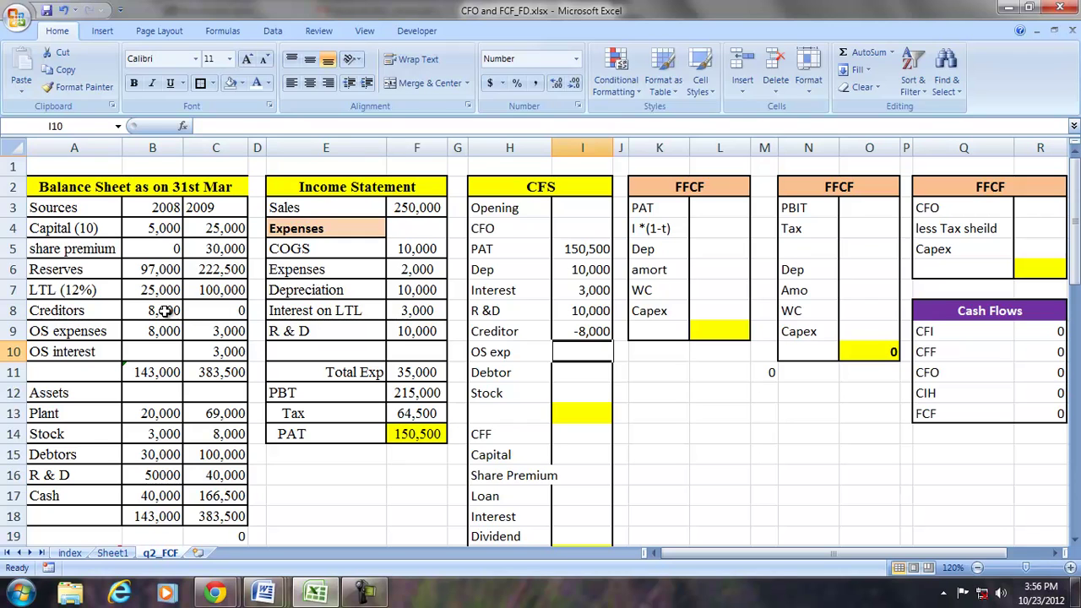
Step: Calculate the OS exp change in I10 of the CFS as 2009 minus 2008 outstanding expenses with =C9-B9
text(=)
click(215, 331)
text(-)
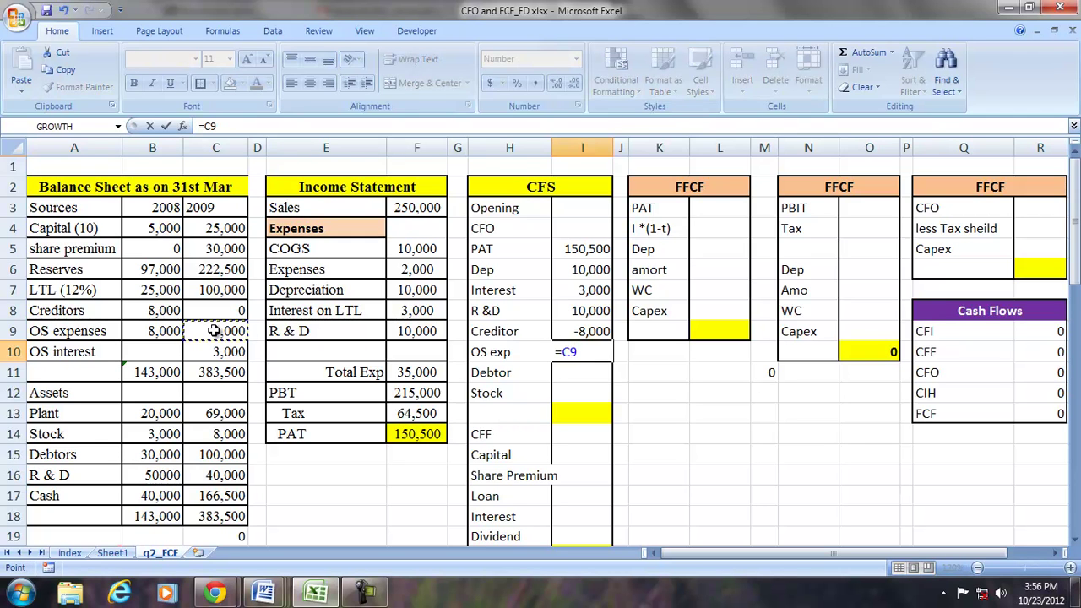
click(152, 336)
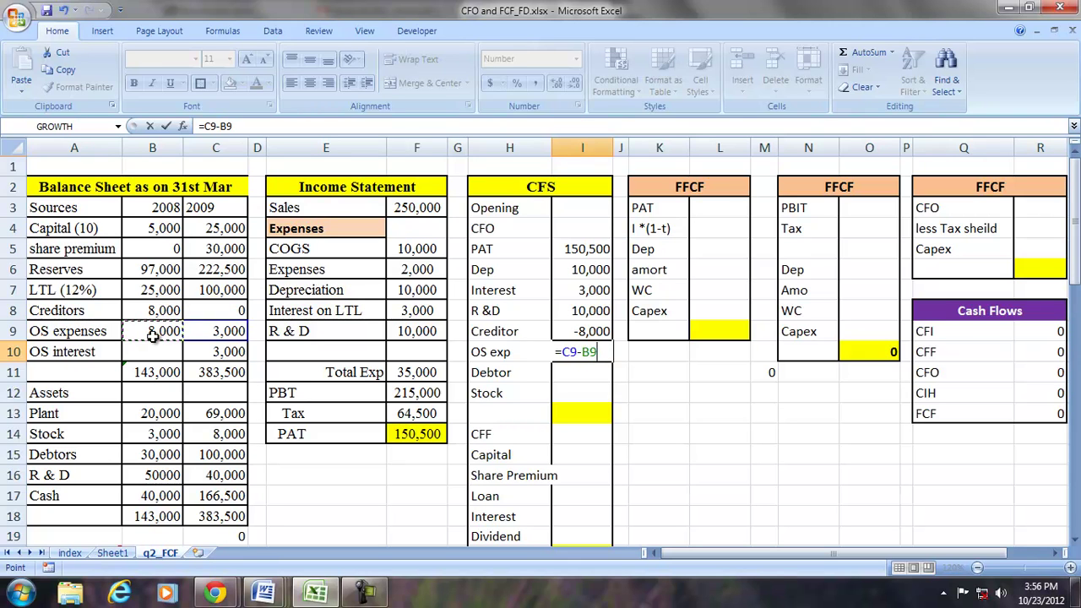
key(Return)
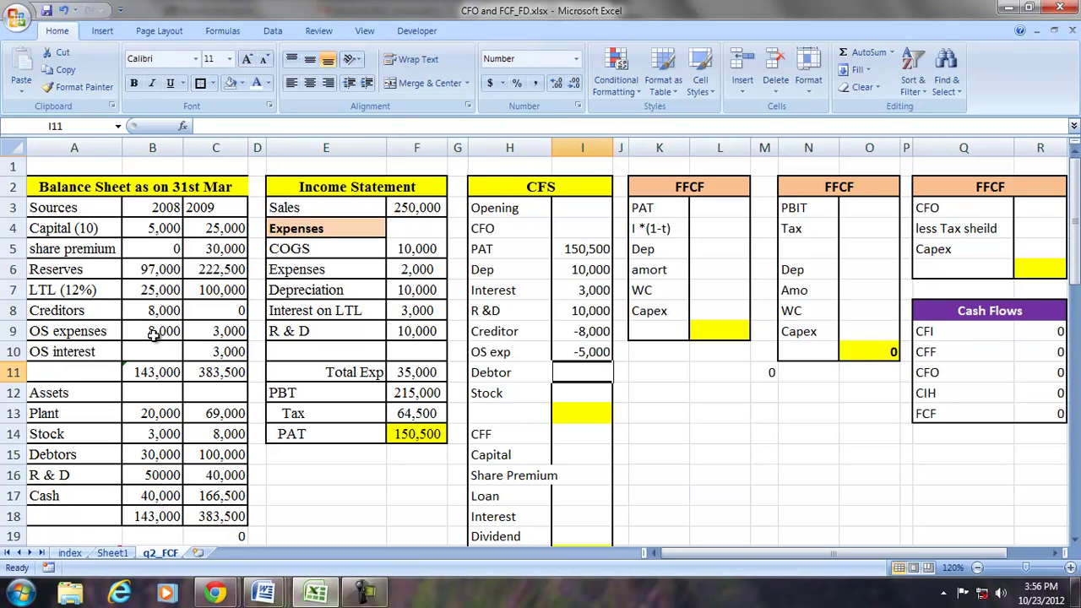
click(159, 457)
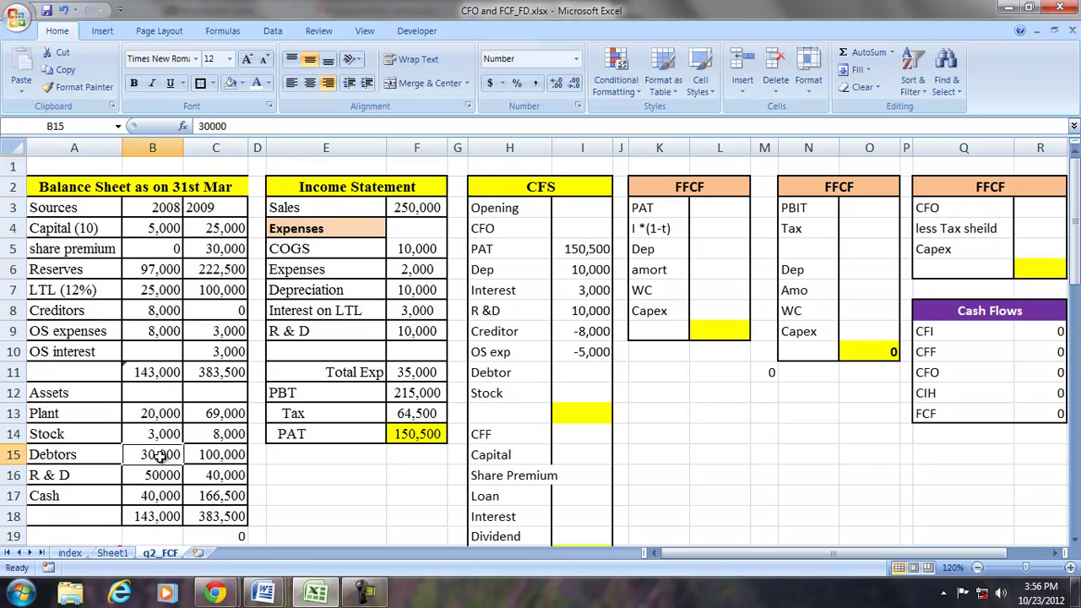
text(-)
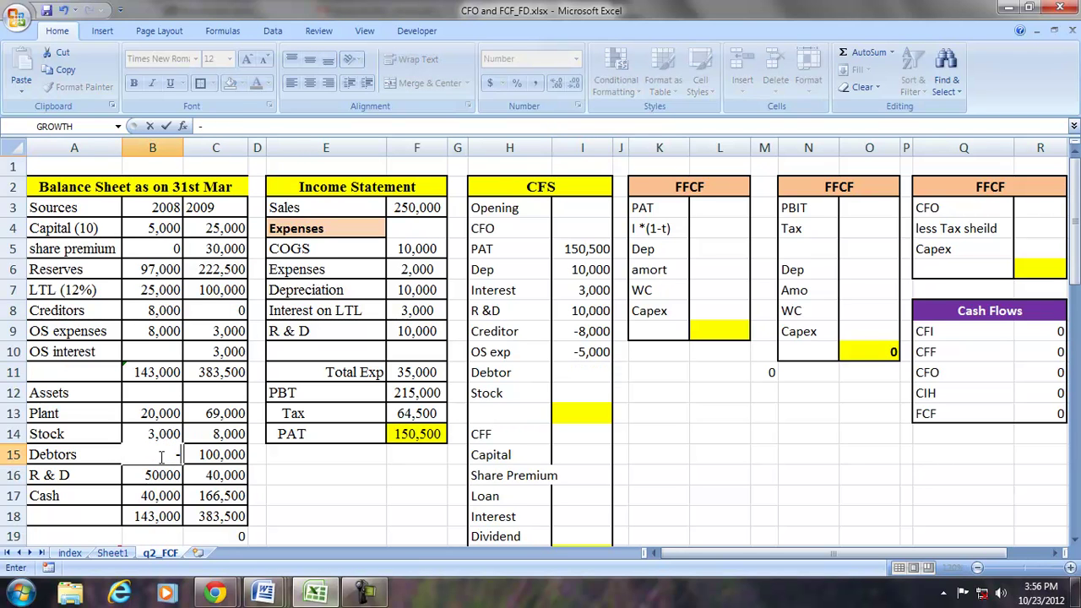
key(Escape)
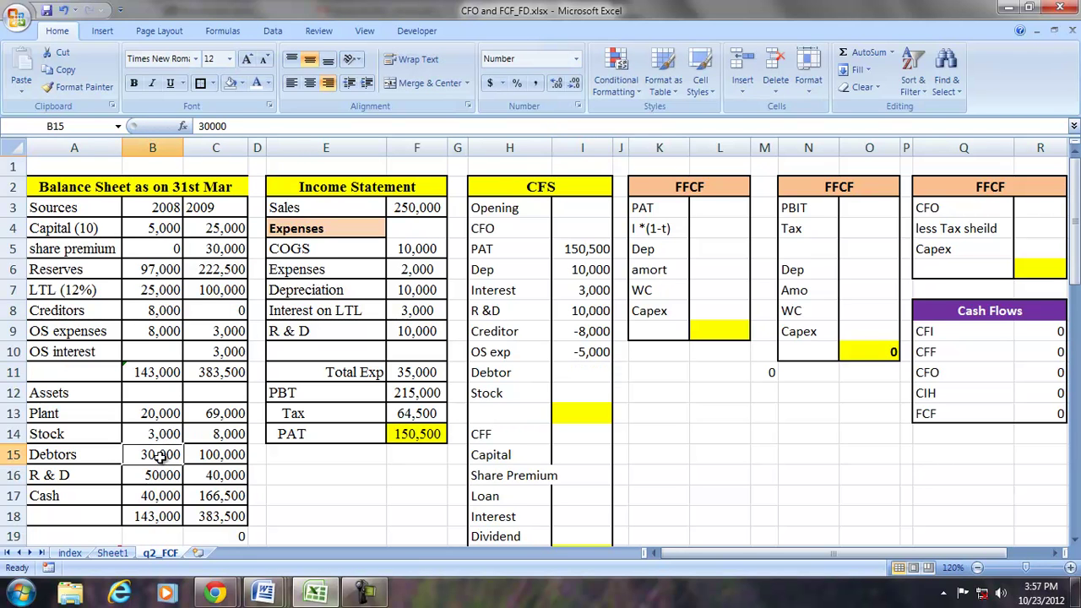
Step: Calculate the Debtor change in I11 of the CFS as 2008 minus 2009 debtors with =B15-C15
click(573, 370)
text(=)
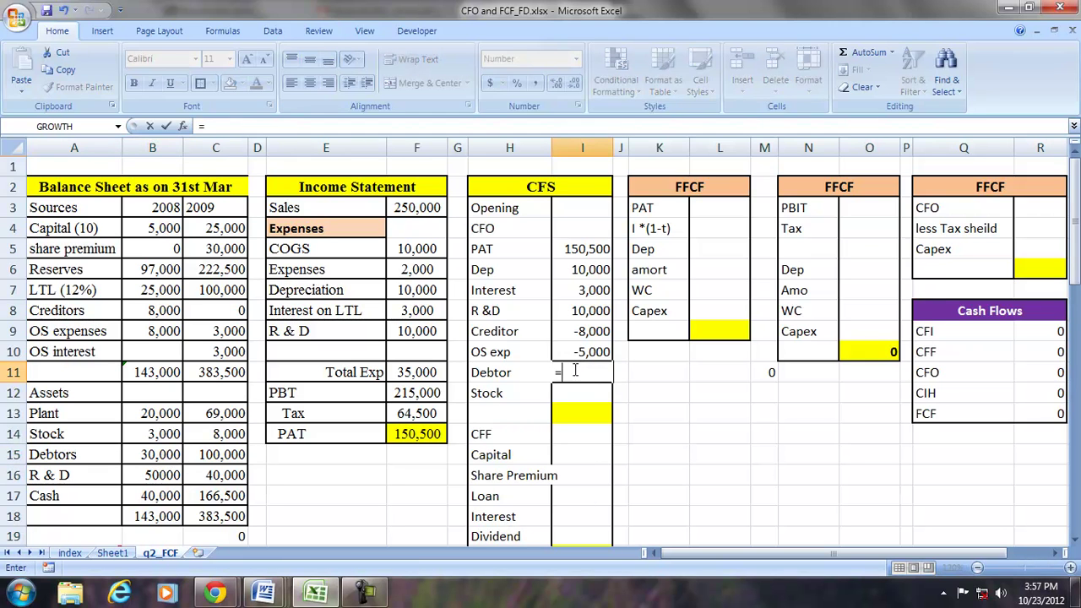
click(156, 456)
text(-)
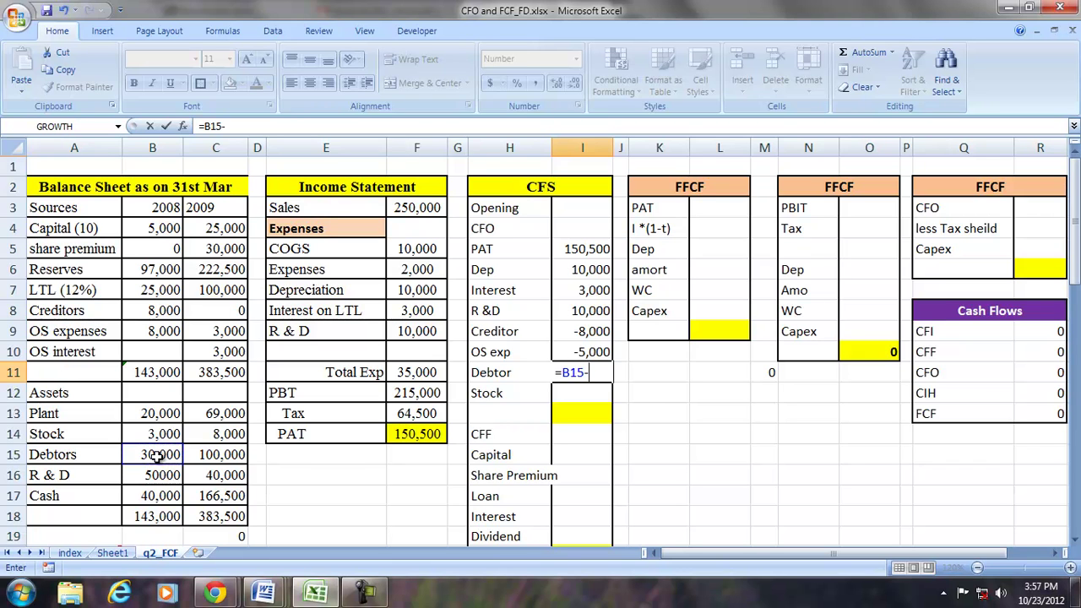
click(230, 455)
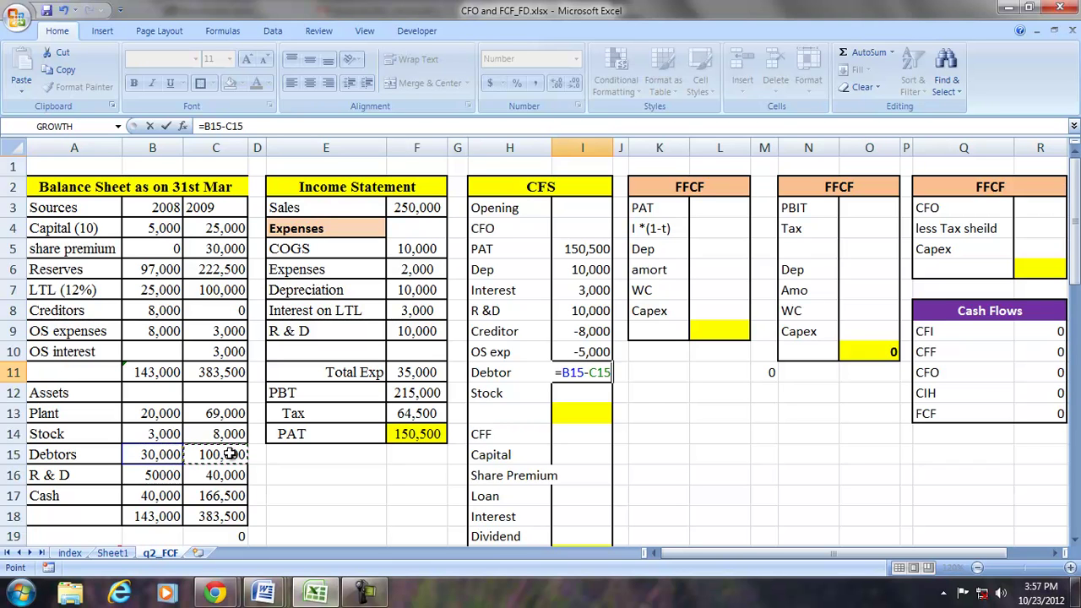
key(Return)
Step: Calculate the Stock change in I12 of the CFS as 2008 minus 2009 stock with =B14-C14
text(=)
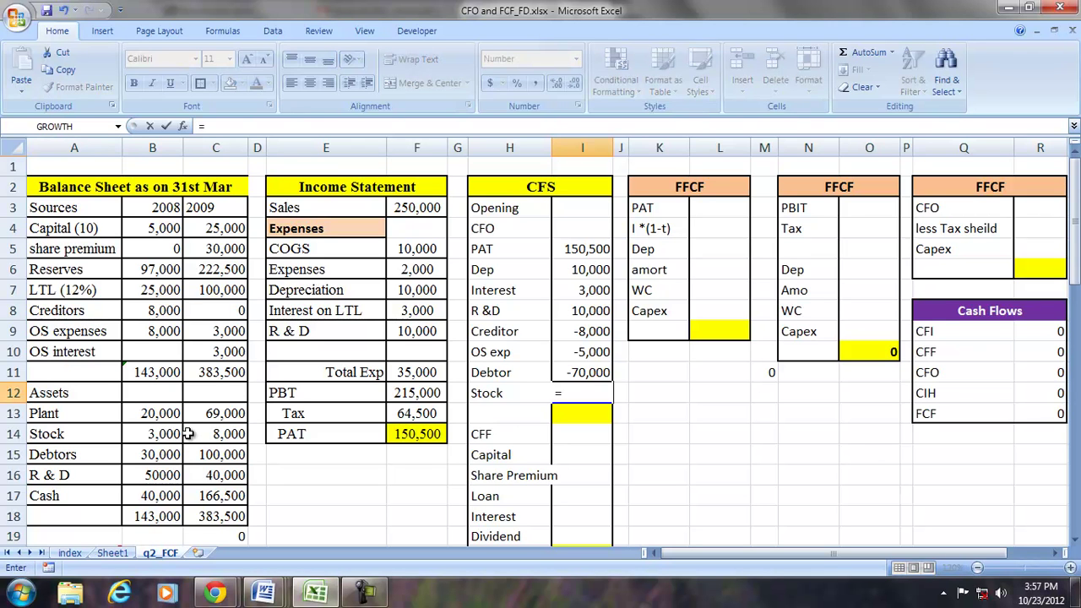
click(153, 435)
text(-)
click(213, 436)
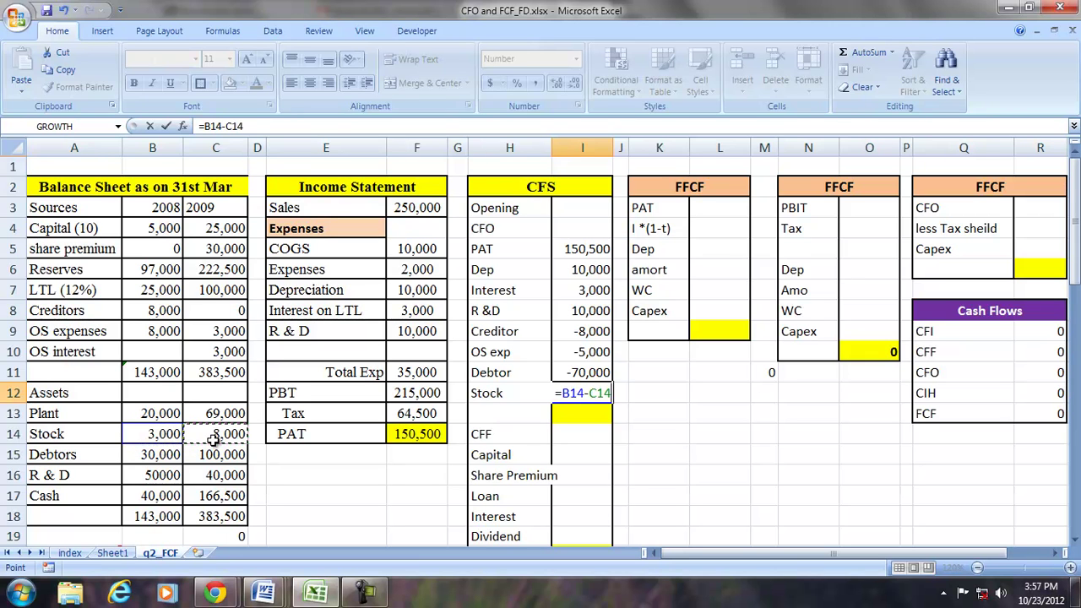
key(Return)
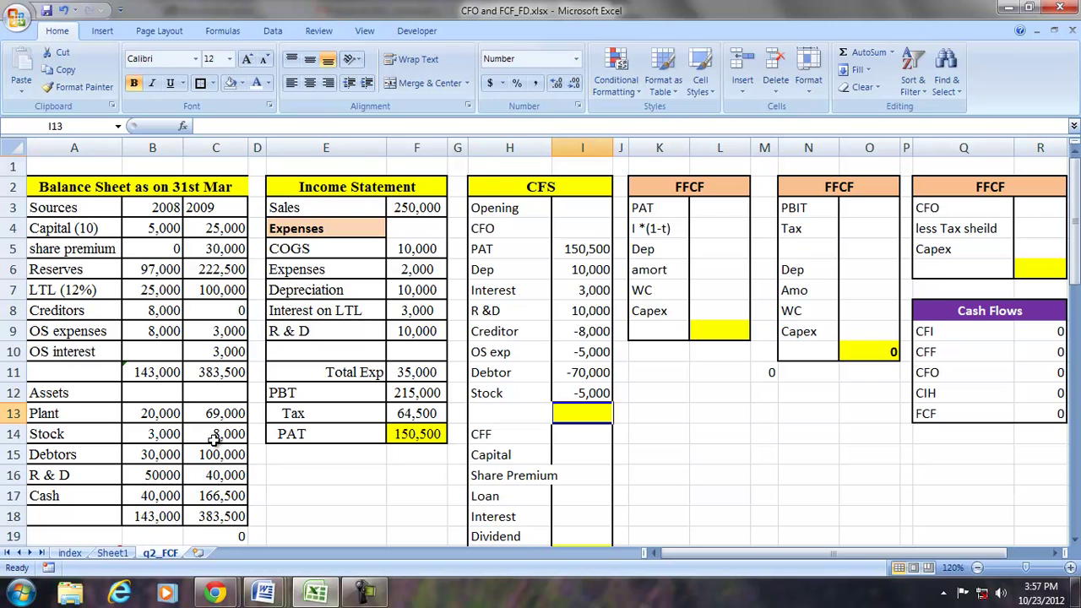
Step: Total the CFO items in I13 of the CFS with =SUM(I5:I12) and review the adjustment items from Dep to Stock
drag(65, 352, 93, 353)
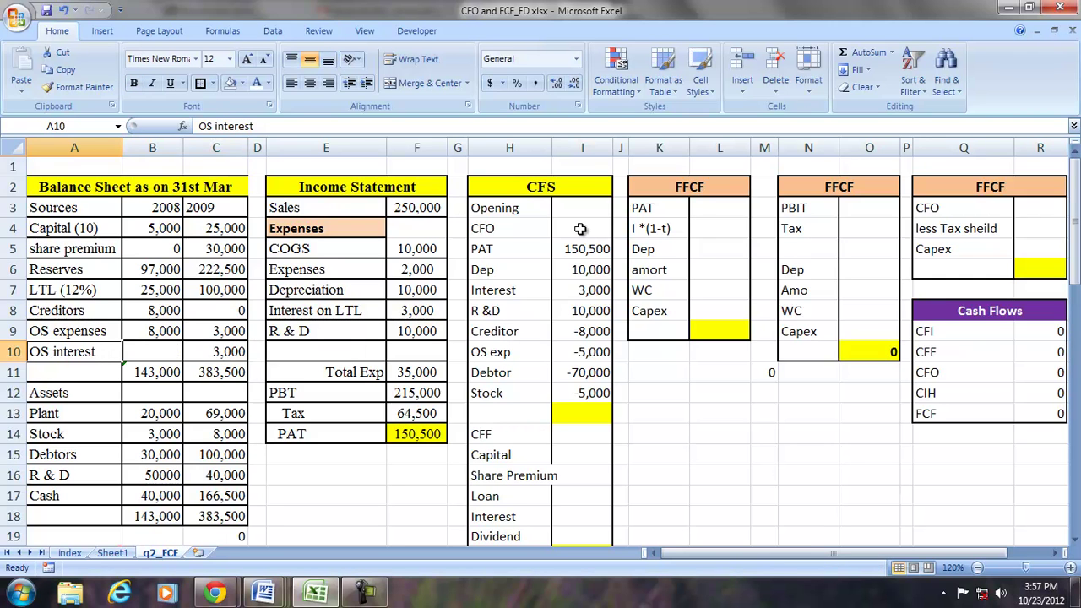
drag(572, 248, 585, 391)
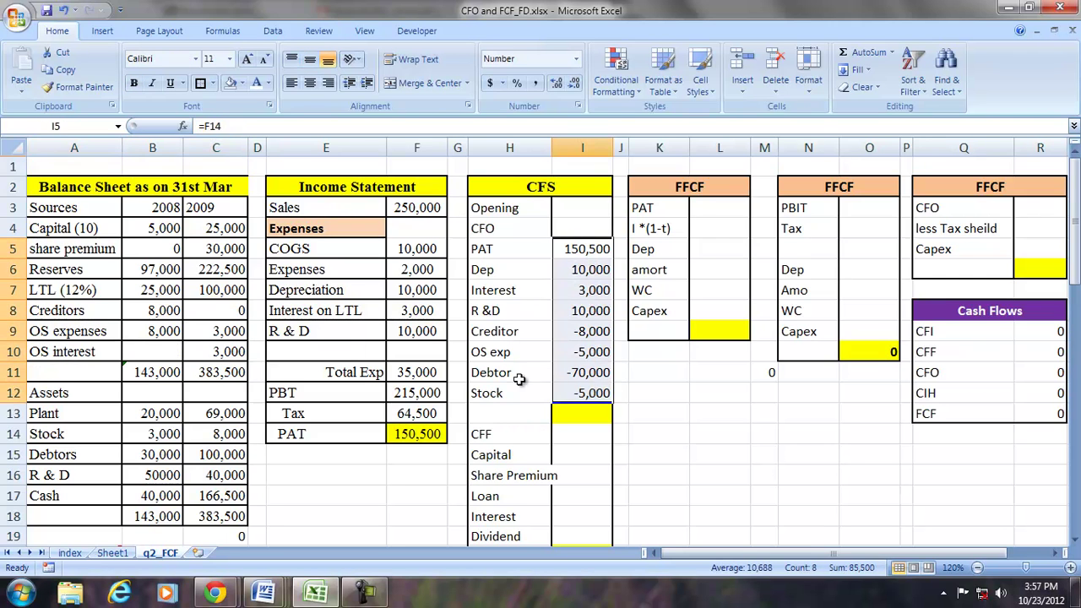
click(842, 56)
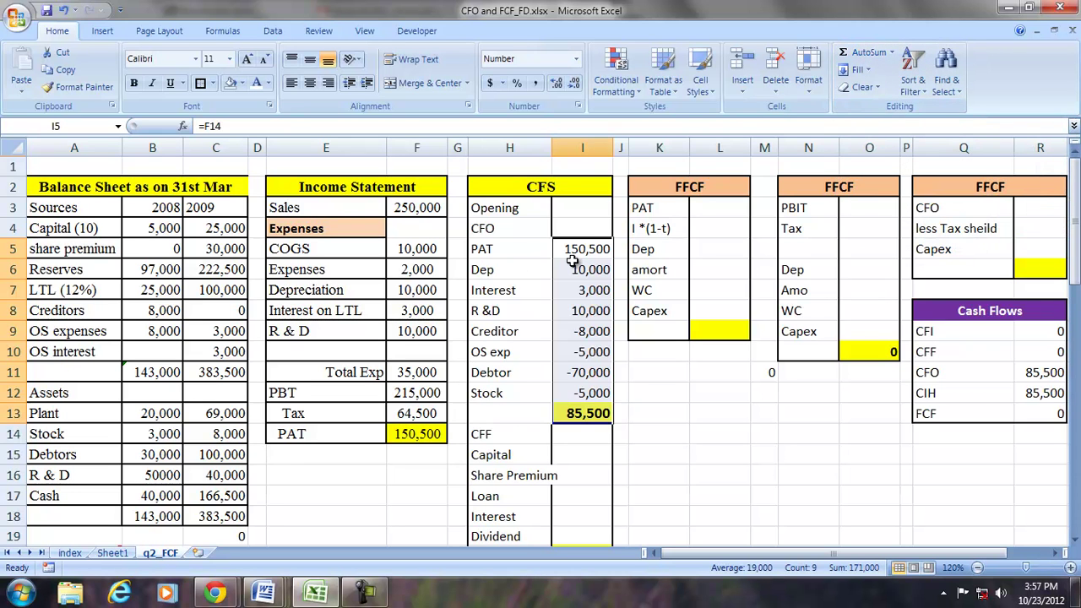
click(574, 414)
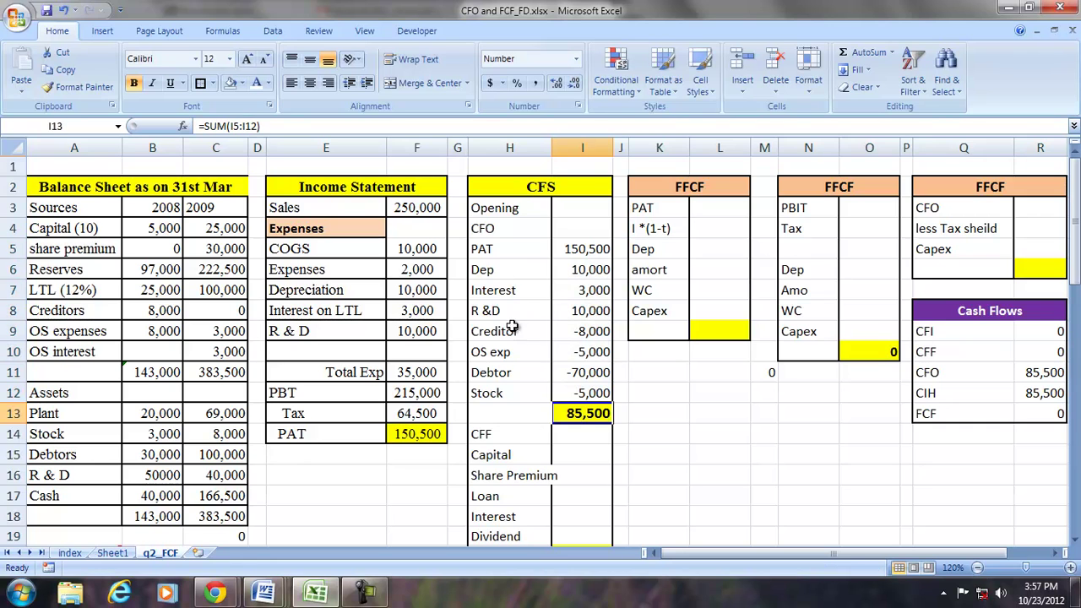
drag(499, 269, 494, 390)
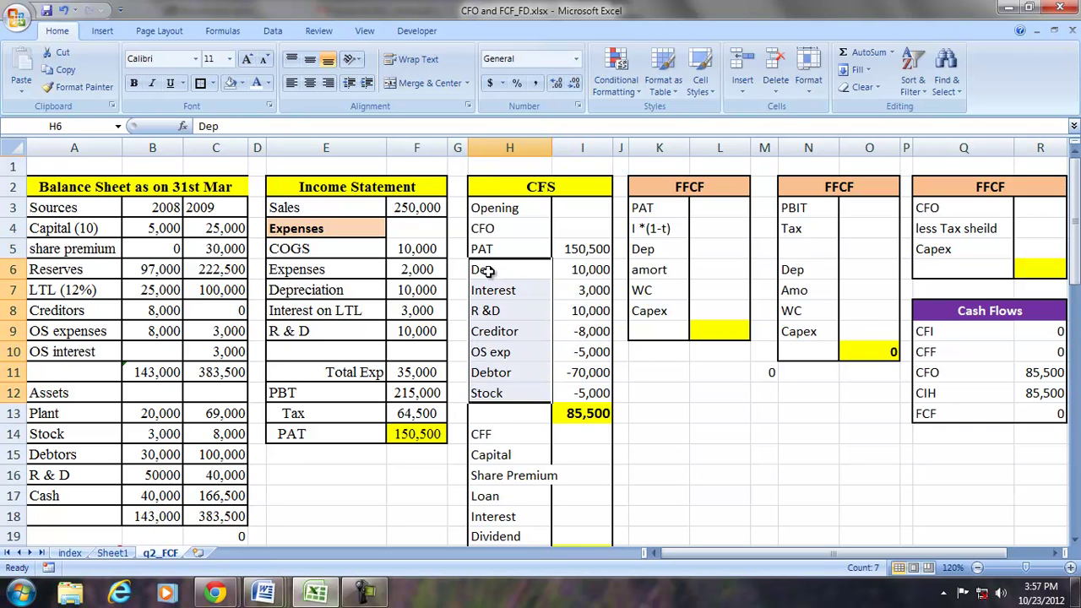
drag(488, 268, 490, 394)
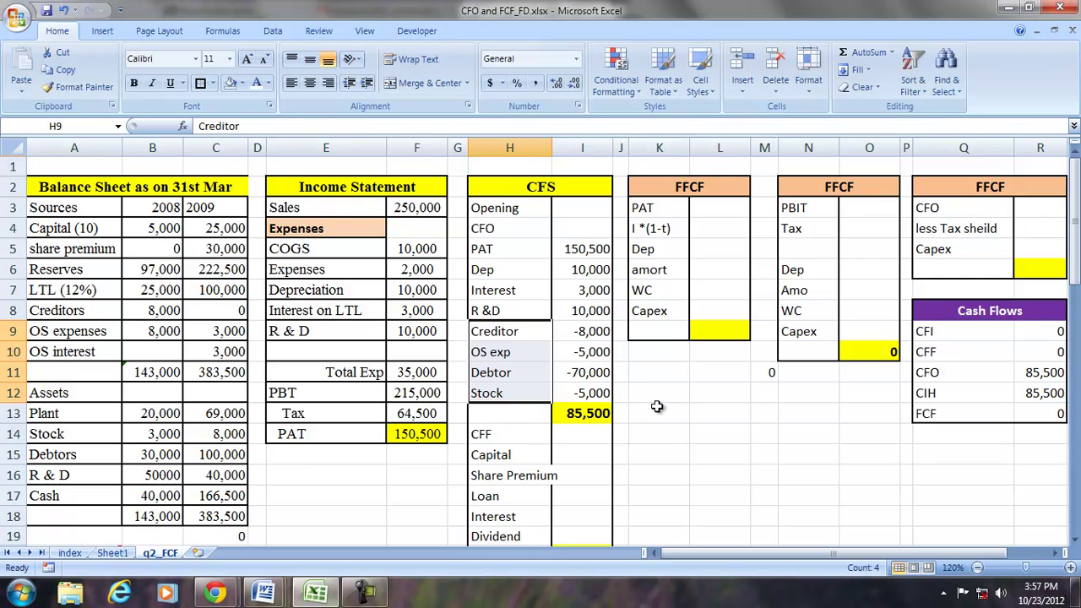
Step: Calculate the Capital change in I15 of the CFF section as 2009 minus 2008 capital with =C4-B4
scroll(653, 422, down, 1)
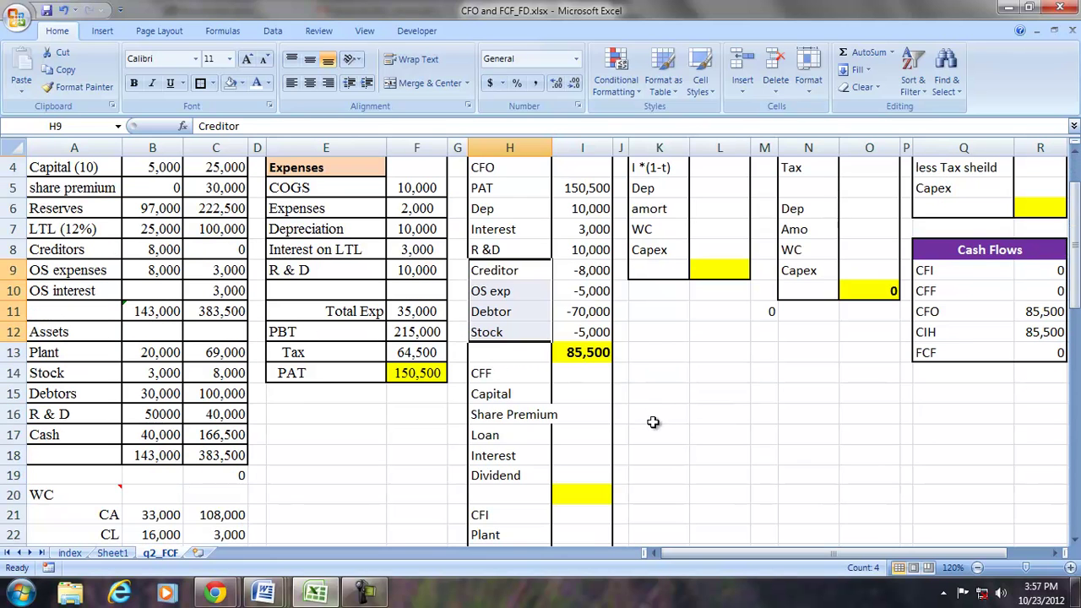
click(582, 397)
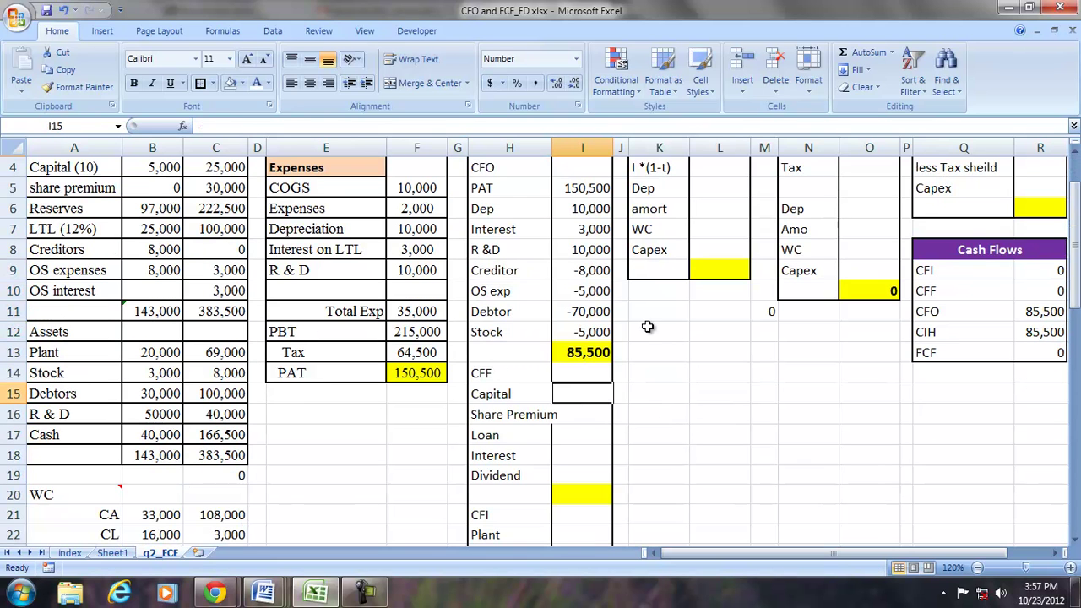
text(=)
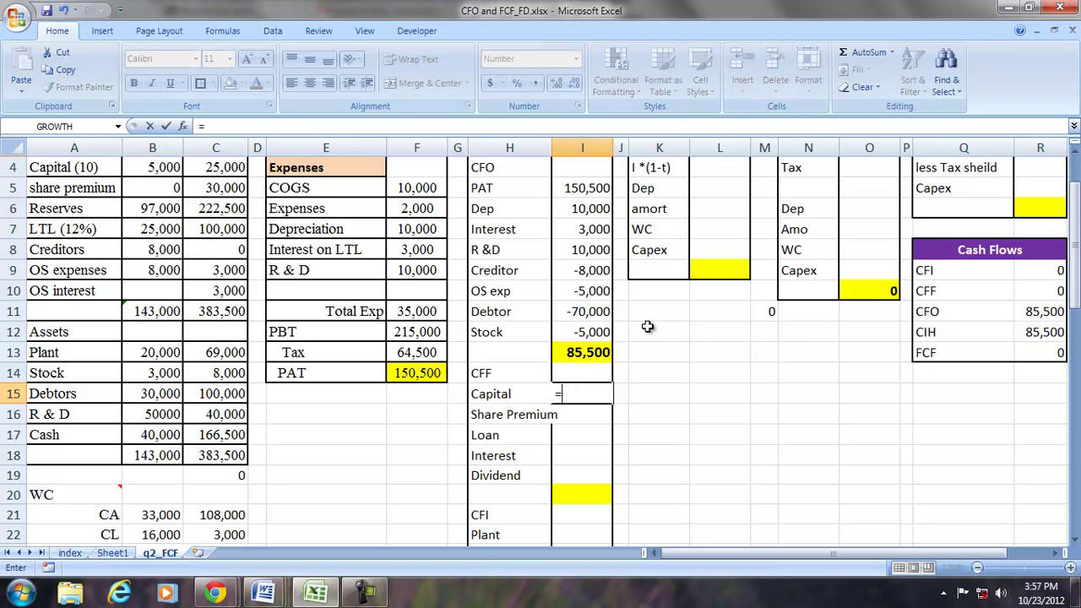
click(220, 168)
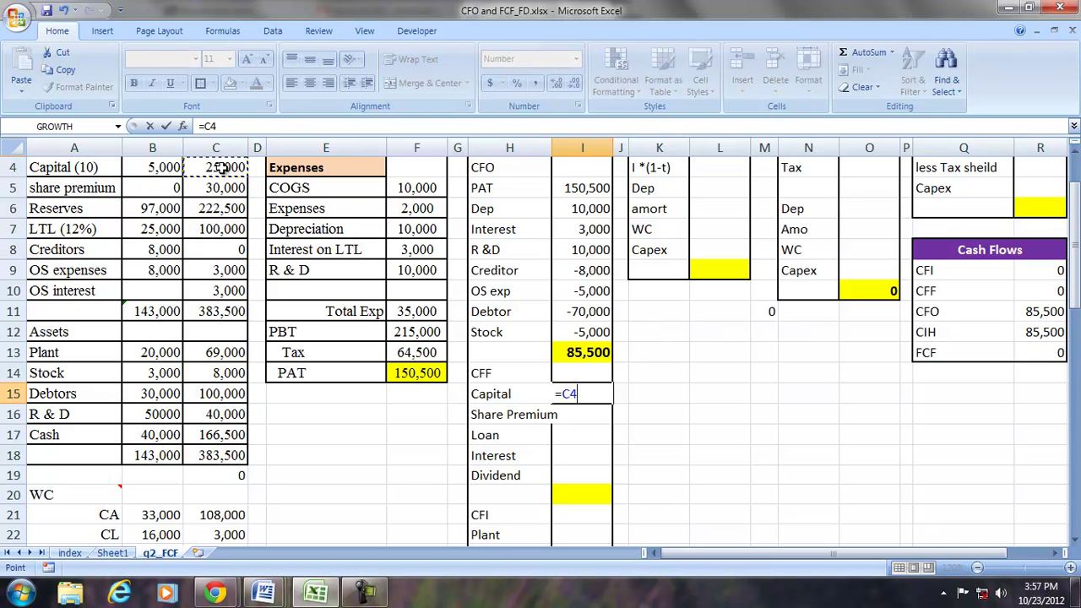
text(-)
click(175, 168)
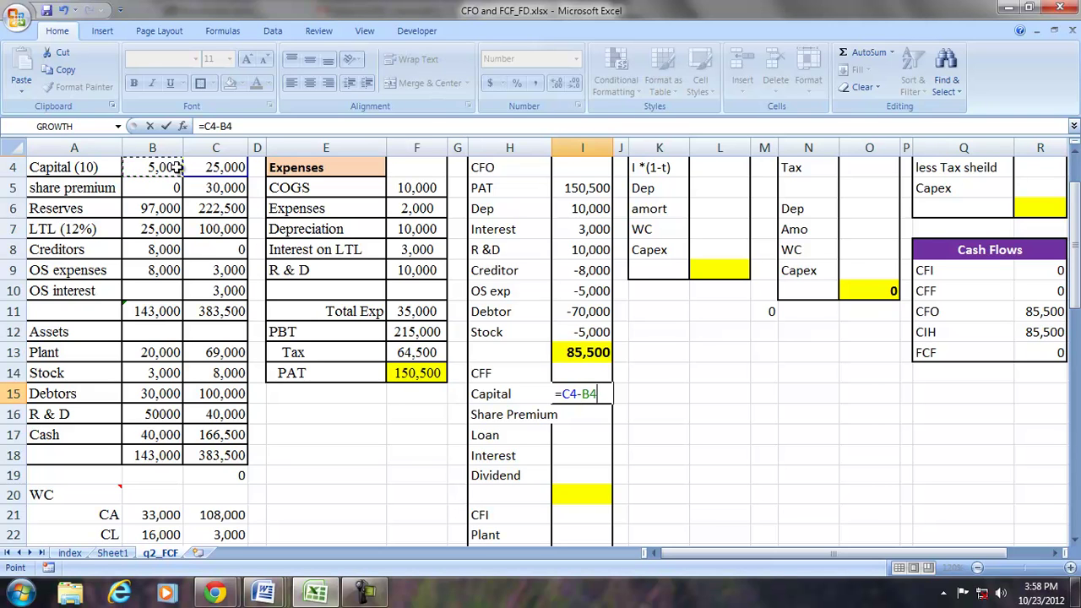
key(Return)
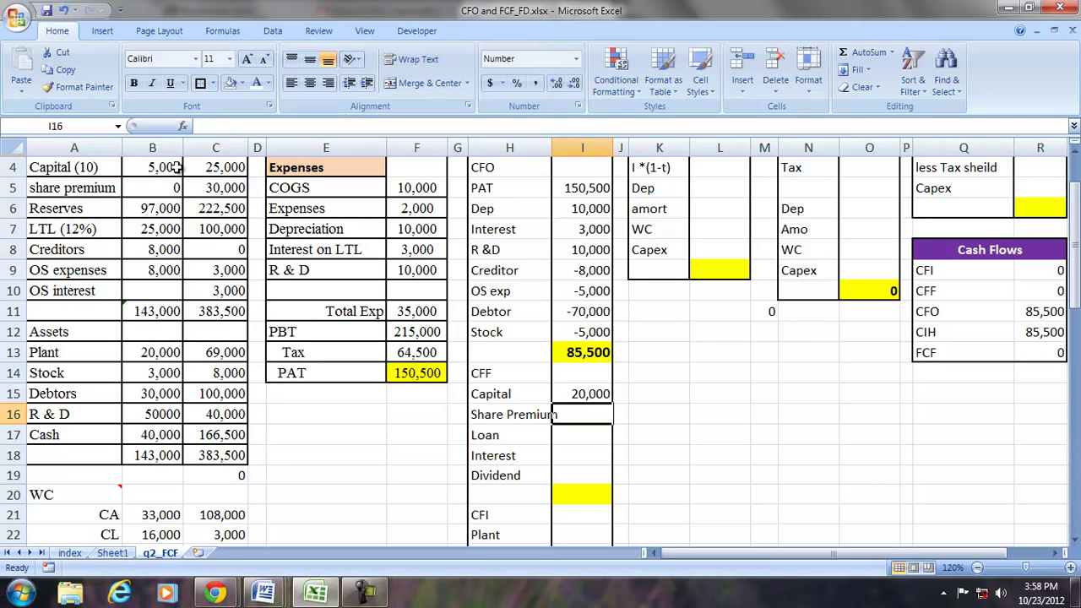
Step: Calculate the Share Premium change in I16 of the CFF section as 2009 minus 2008 with =C5-B5
text(=)
click(215, 187)
text(-)
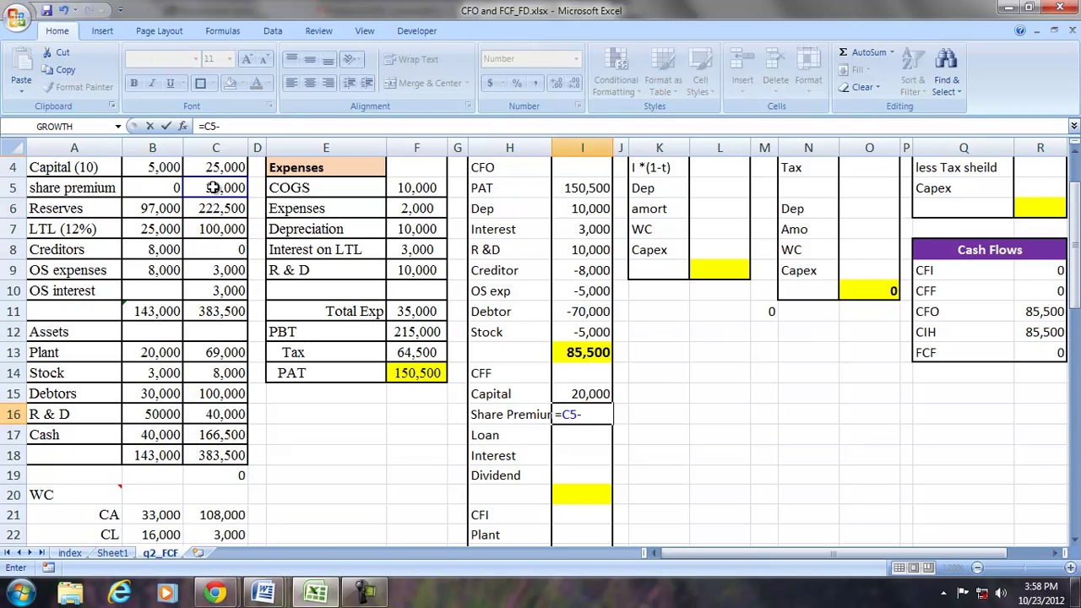
click(163, 186)
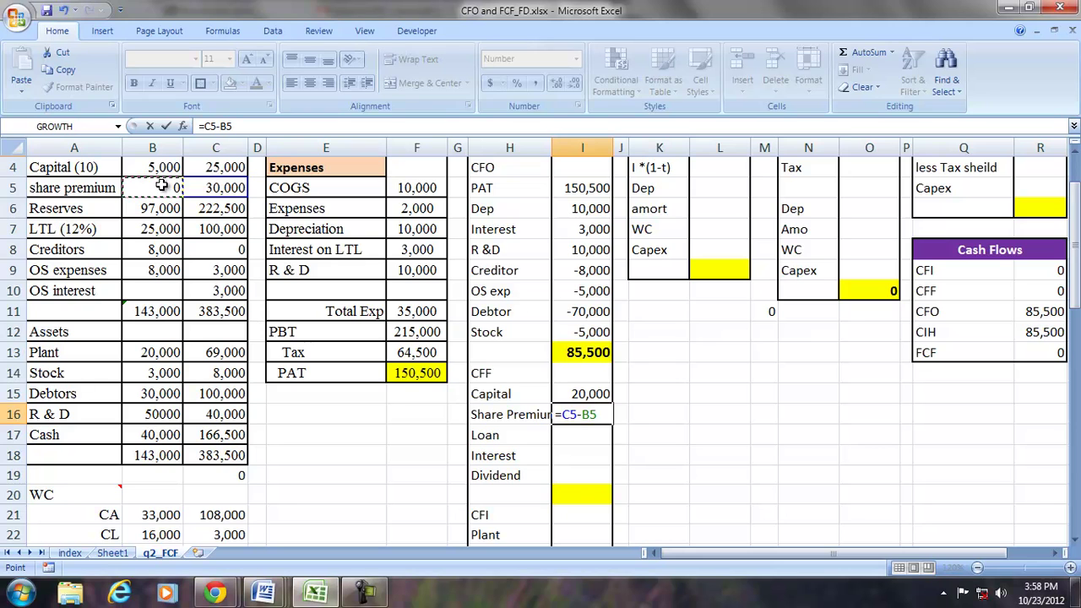
key(Return)
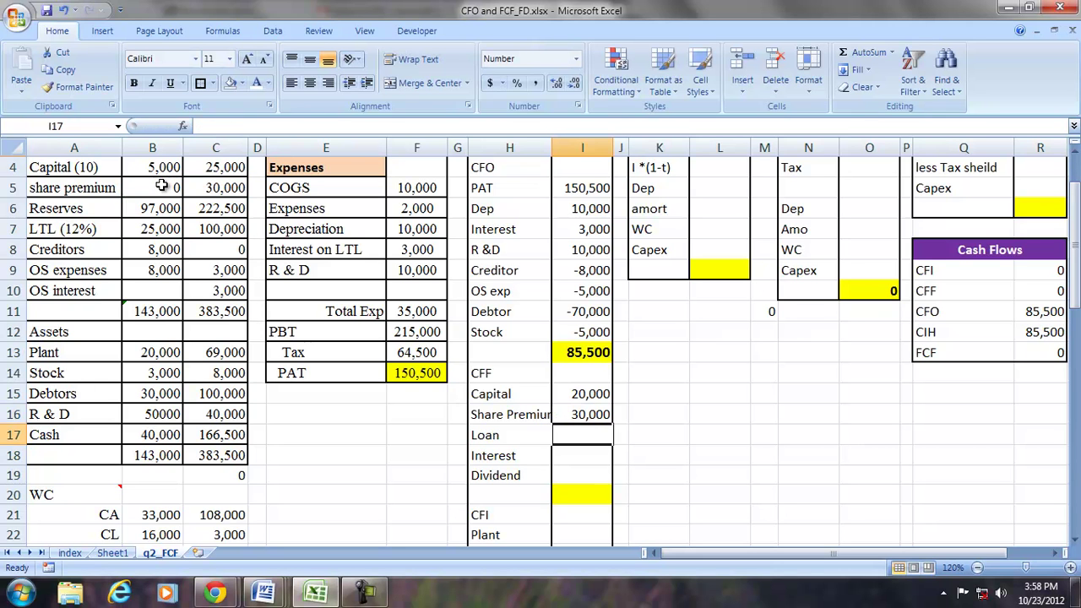
Step: Calculate the Loan change in I17 of the CFF section as 2009 minus 2008 LTL with =C7-B7
text(=)
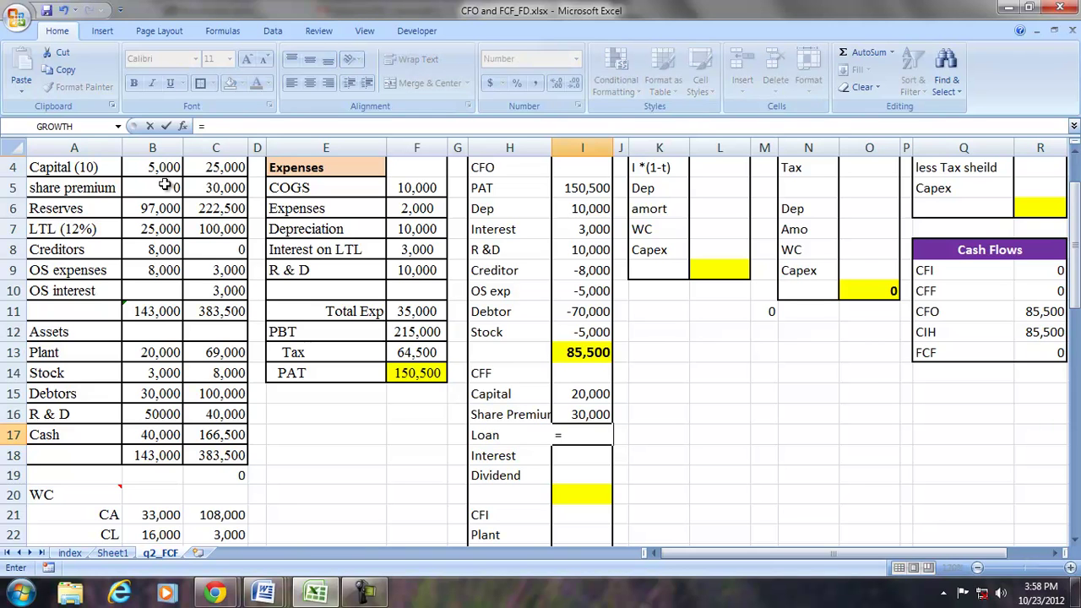
click(204, 228)
text(-)
click(157, 228)
key(Return)
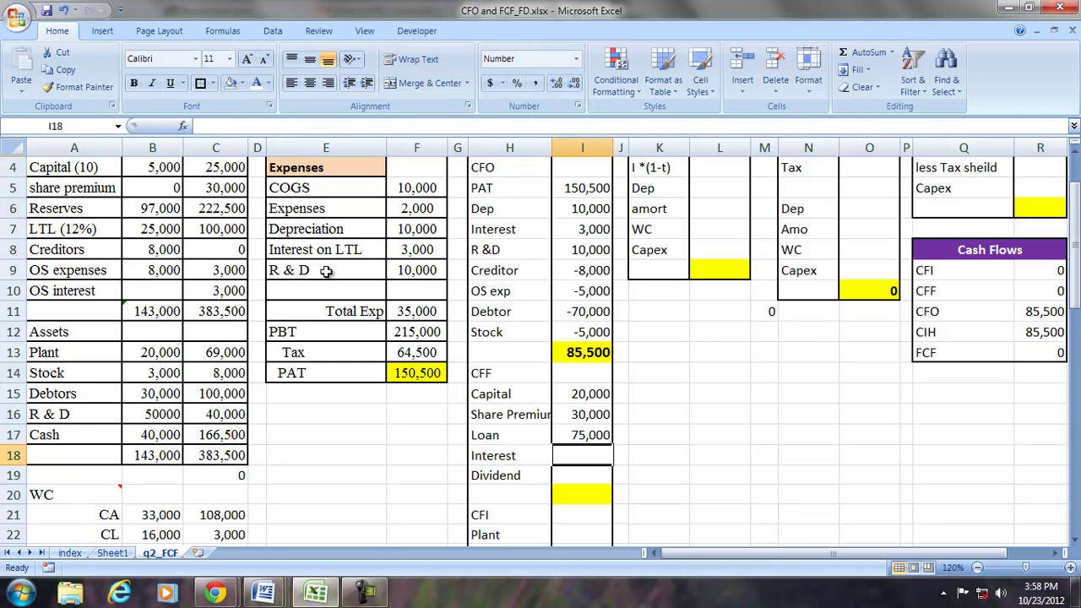
Step: Trace the precedents of Interest on LTL in F8, inspect the 2009 LTL figure in C7, and remove the arrows
click(435, 252)
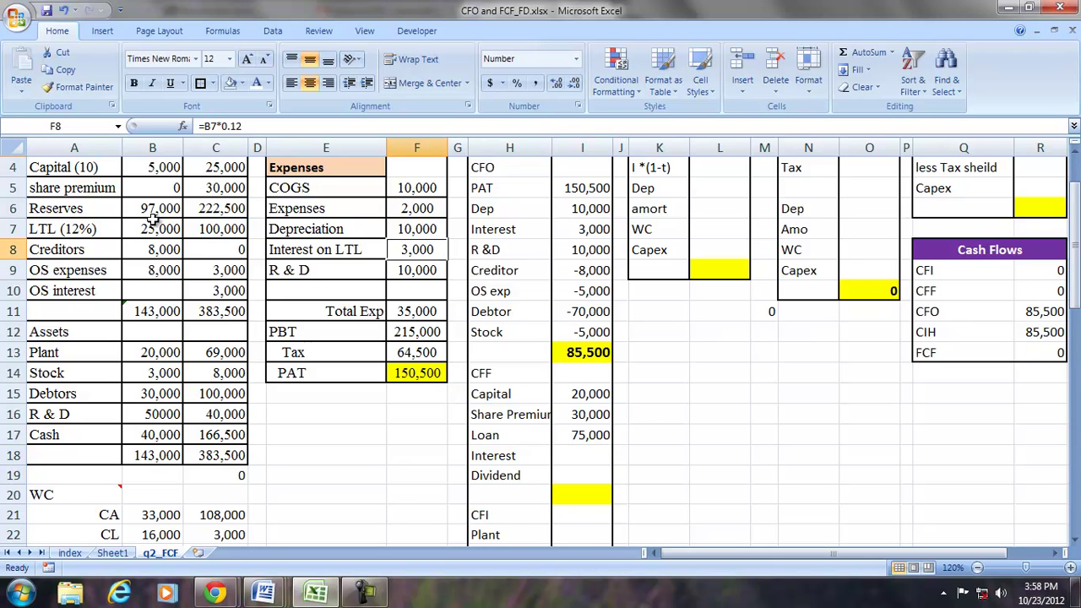
click(222, 32)
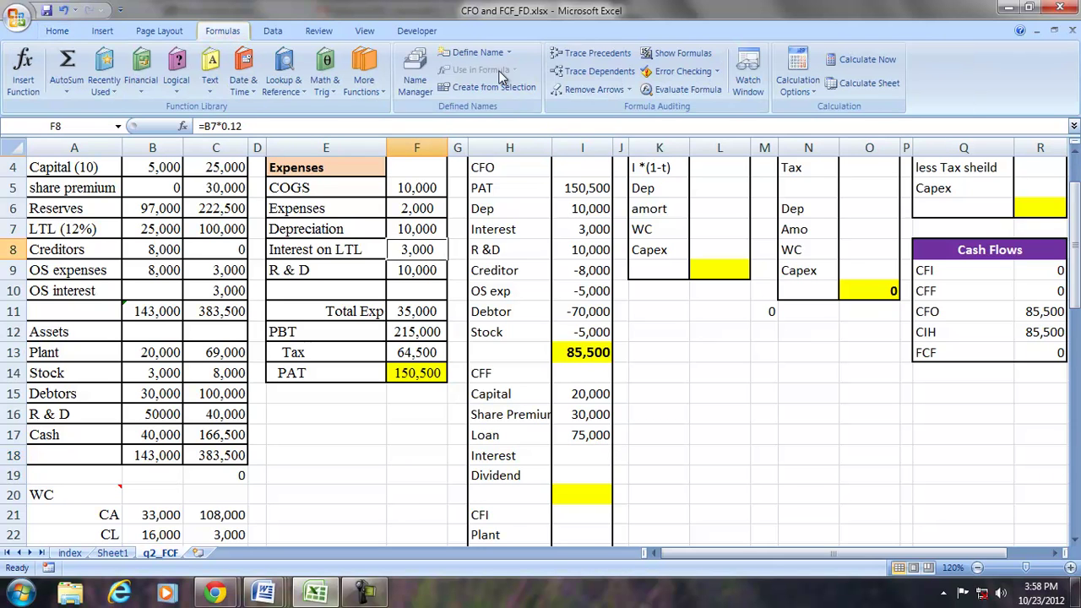
click(592, 53)
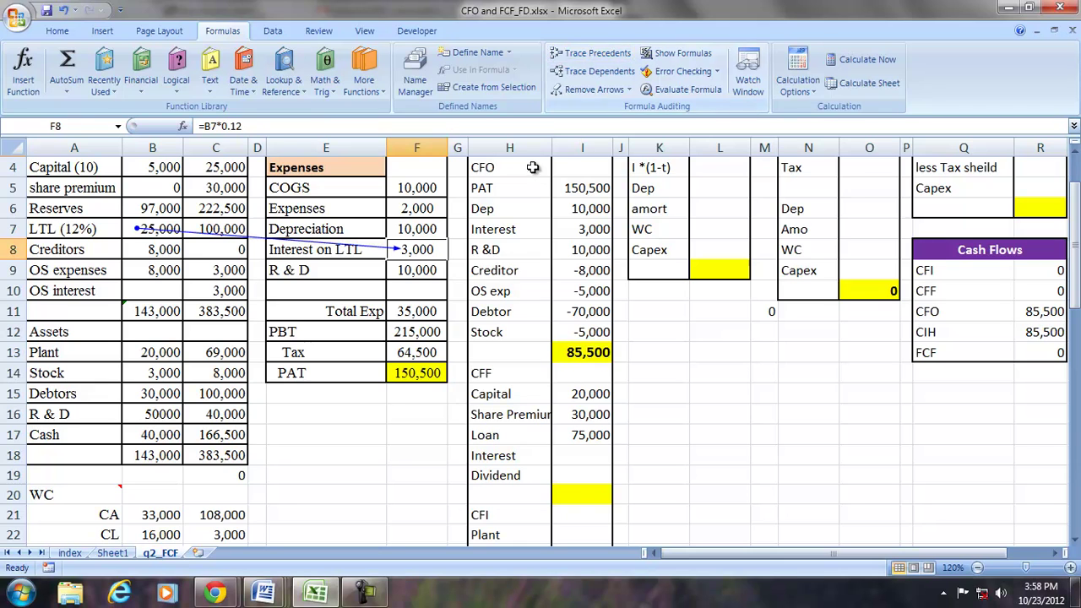
click(227, 226)
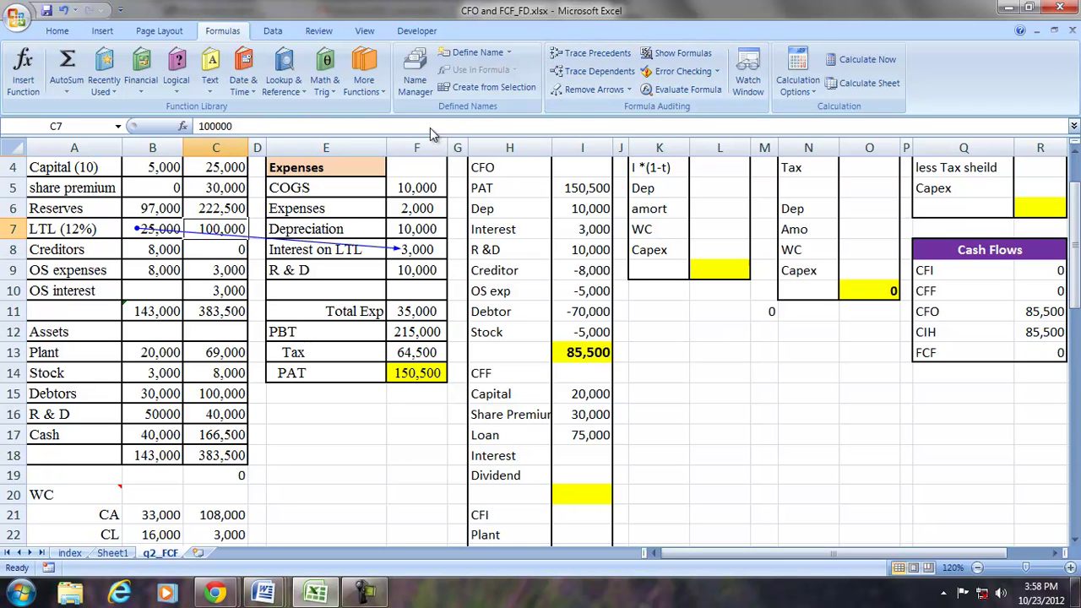
click(556, 91)
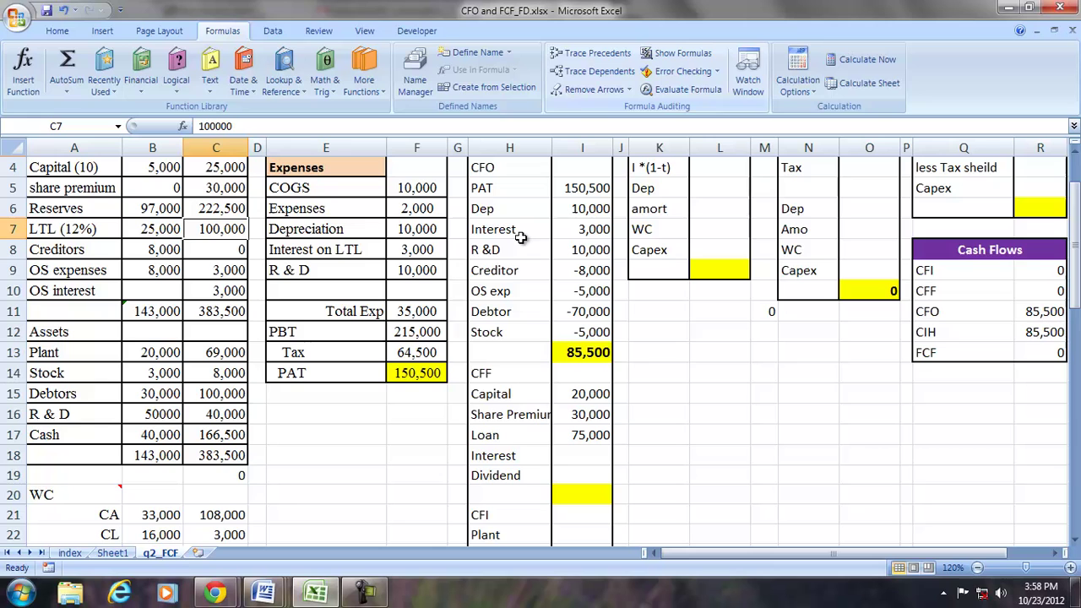
Step: Calculate the Interest paid in I18 of the CFF section as interest on LTL minus outstanding interest with =F8-C10
click(577, 457)
text(=)
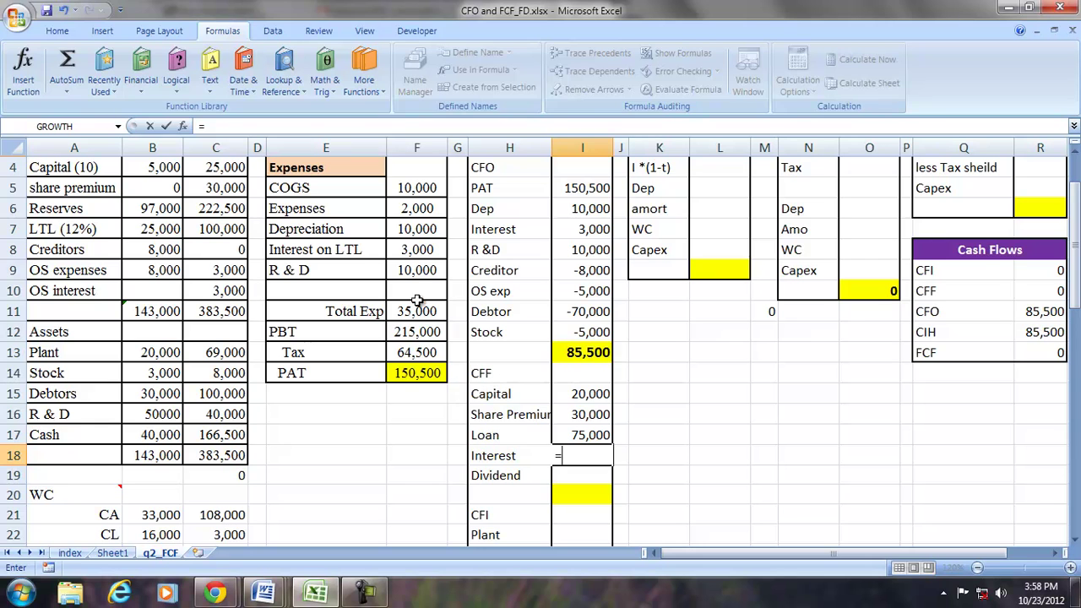
click(425, 249)
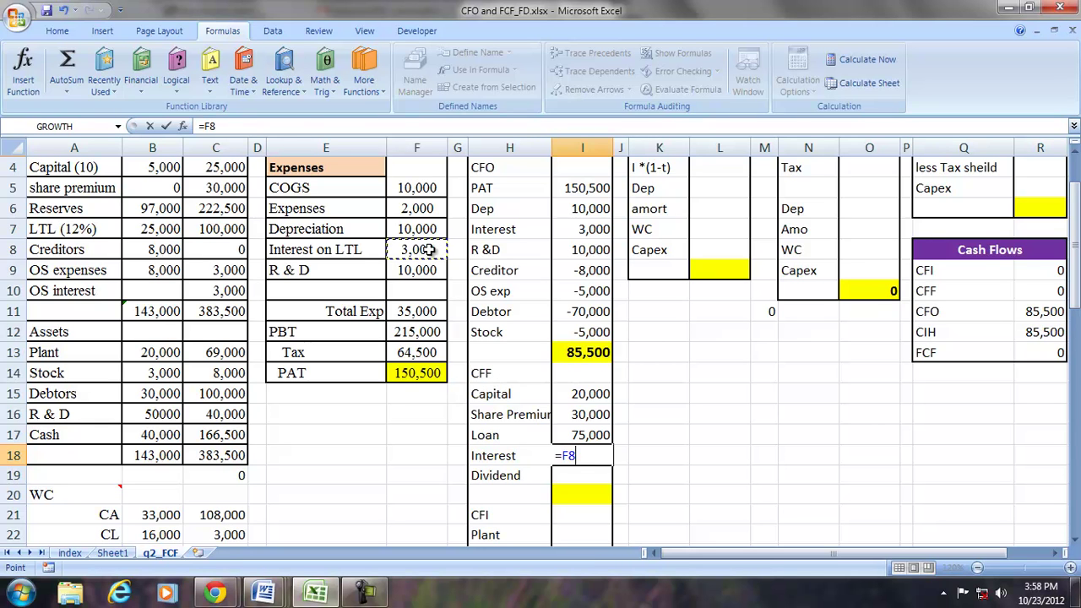
text(-)
click(219, 291)
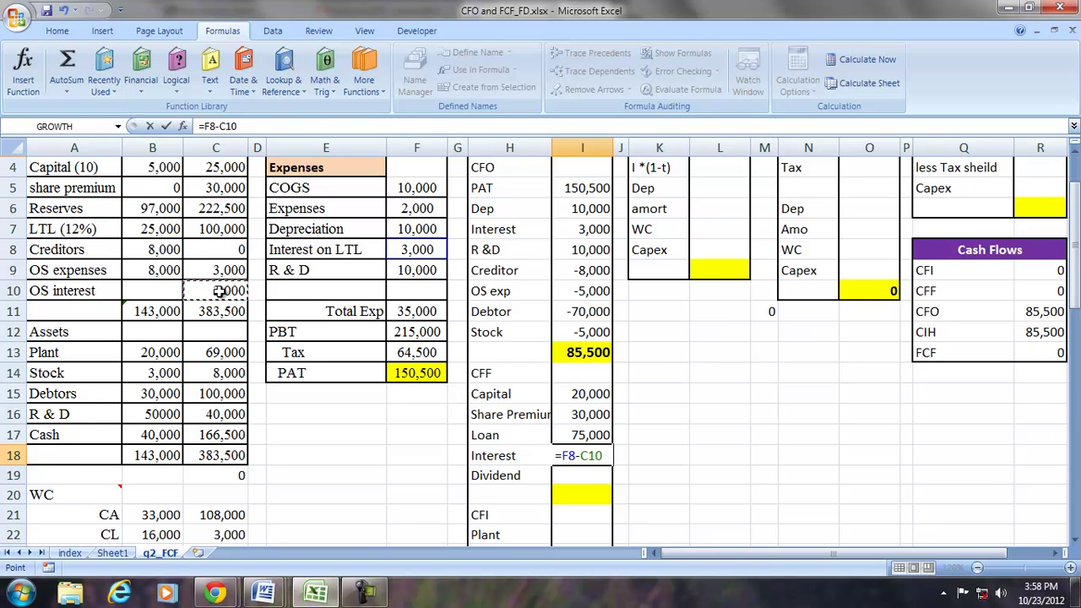
key(Return)
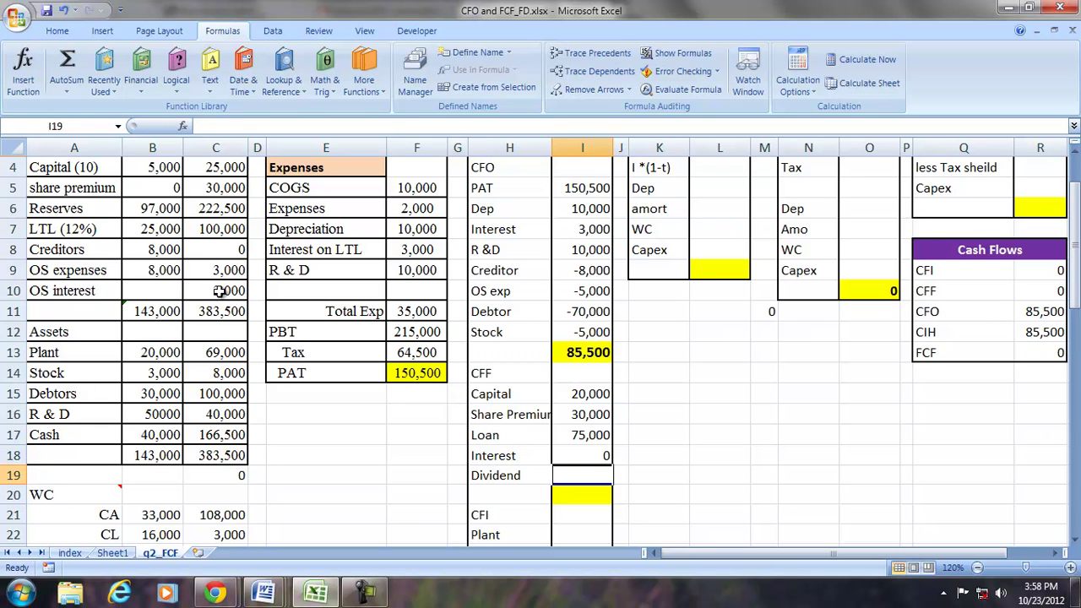
Step: Calculate the Dividend in I19 as 2008 reserves plus PAT minus 2009 reserves with =B6+F14-C6
text(=)
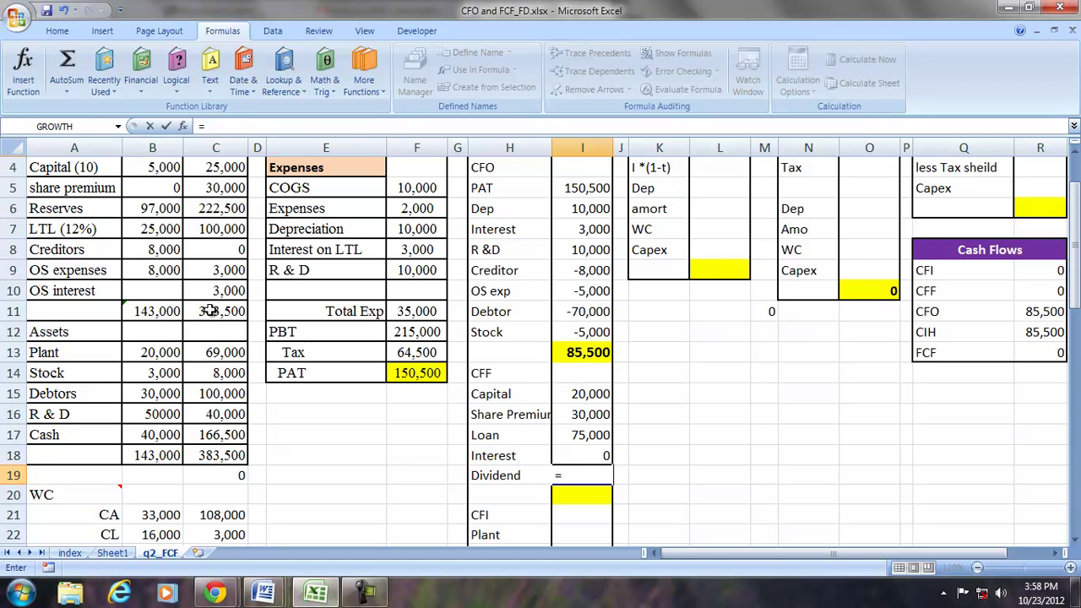
click(150, 209)
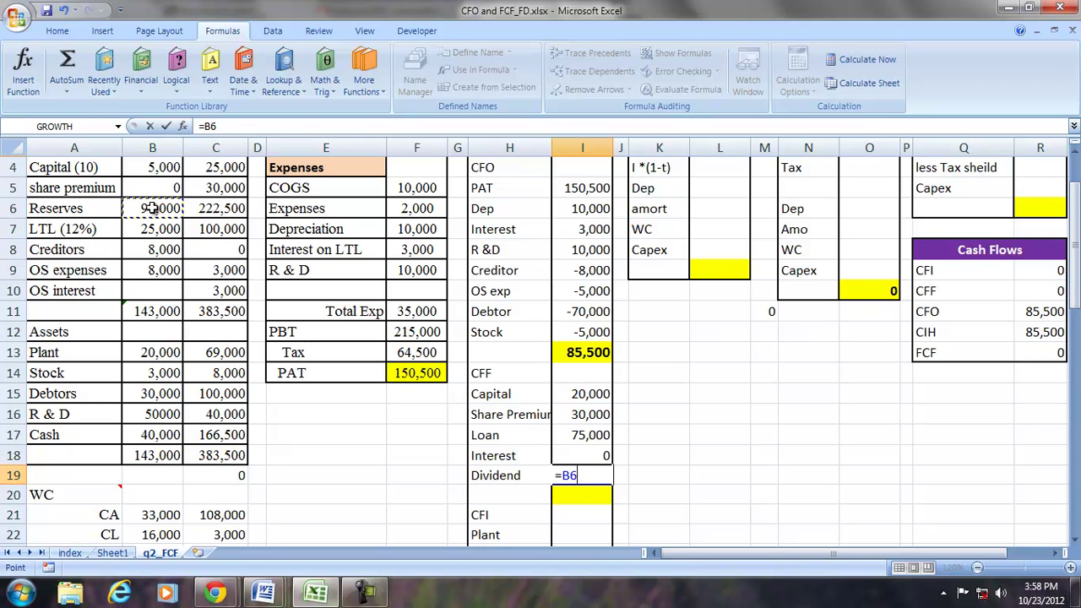
text(+)
click(408, 374)
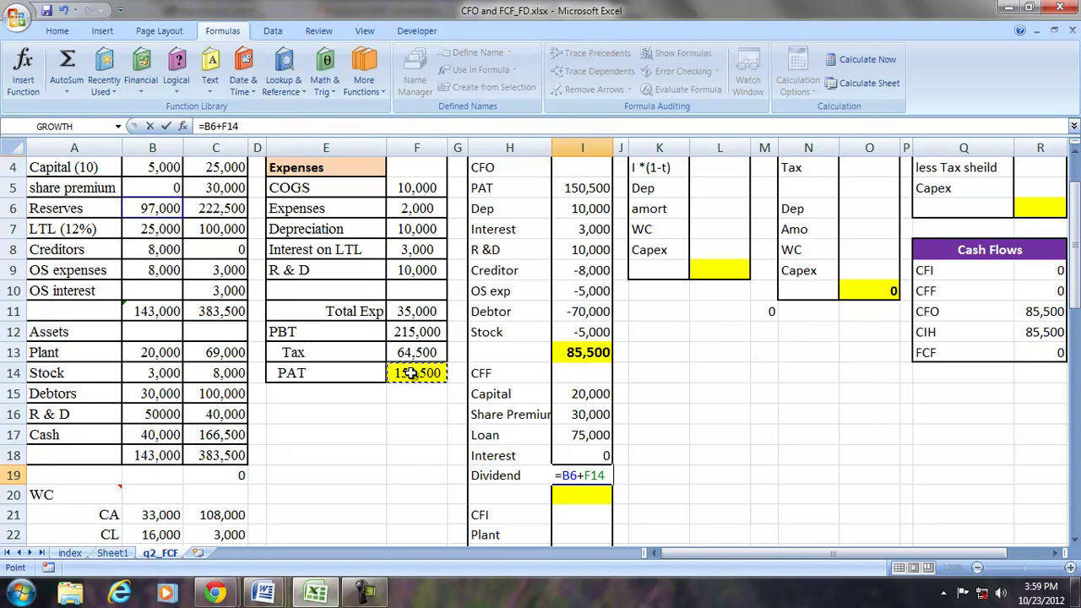
text(-)
click(225, 216)
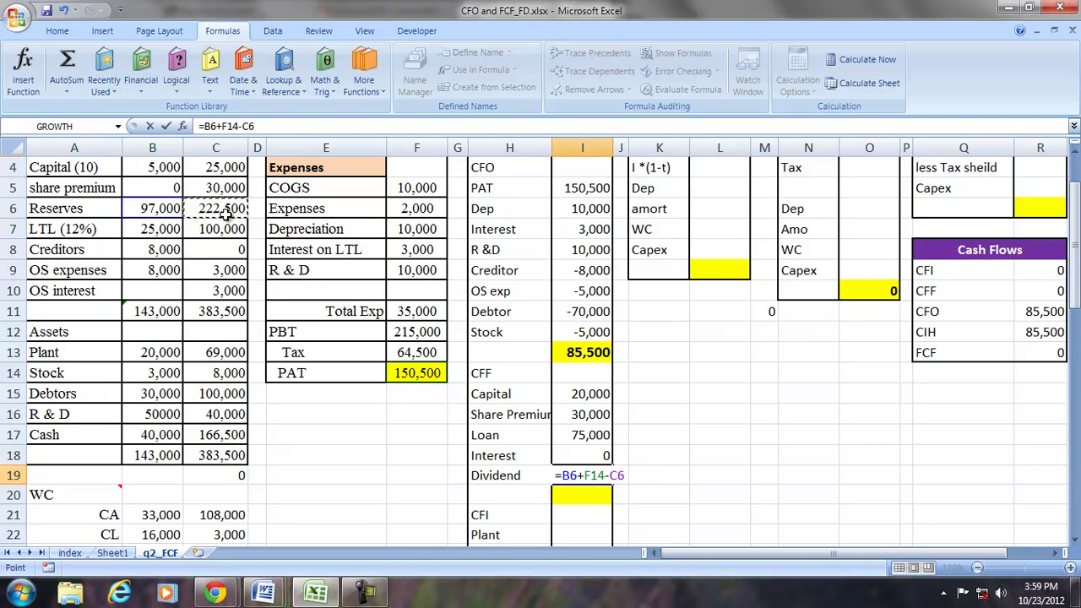
key(Return)
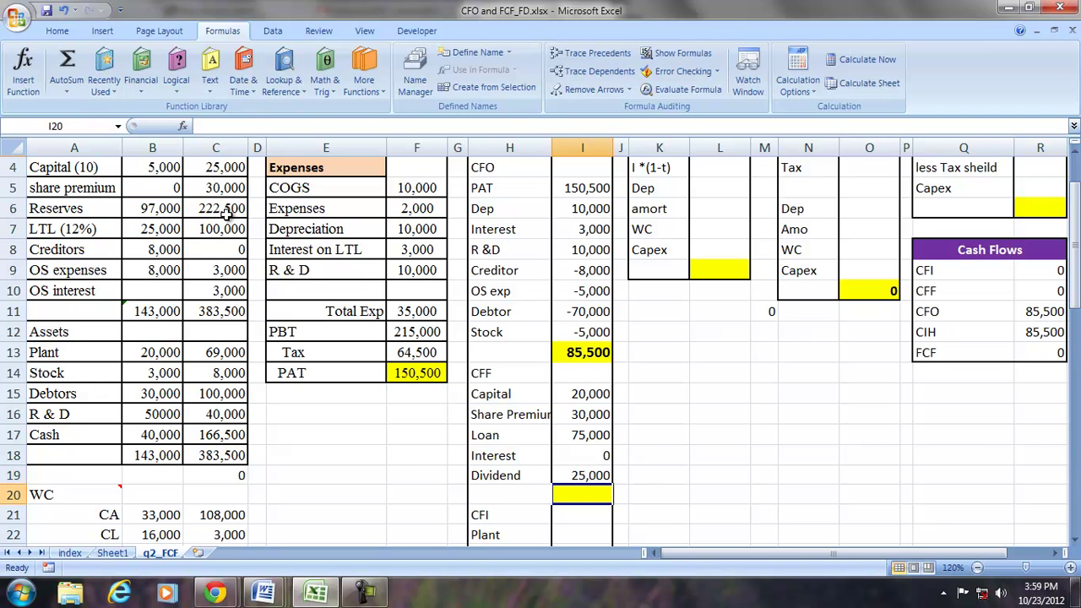
Step: Turn the Dividend in I19 into an outflow by changing its formula to =-(B6+F14-C6)
click(572, 476)
click(321, 126)
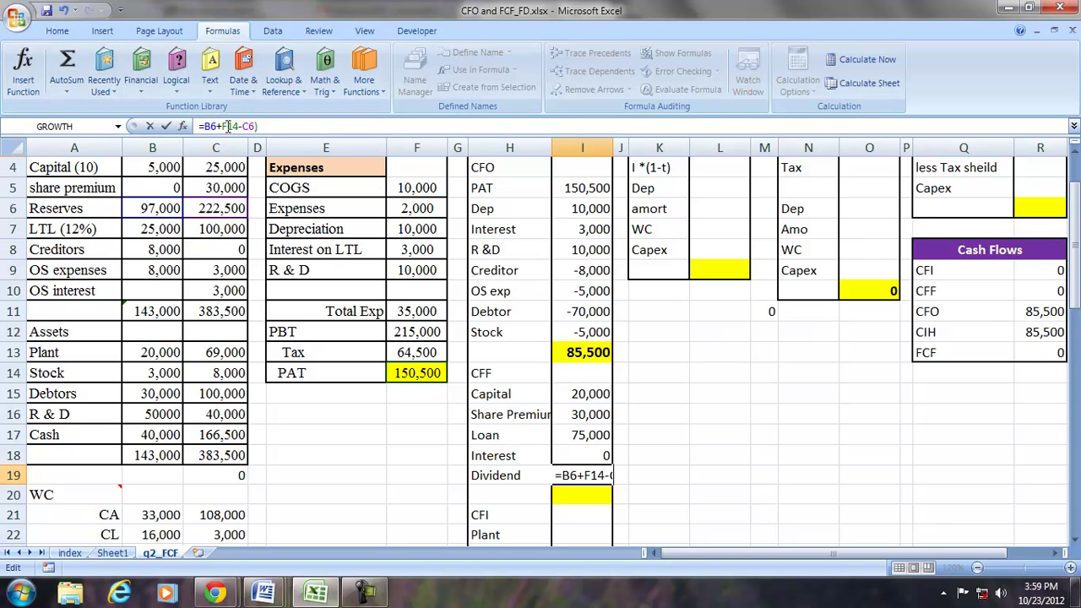
text(()
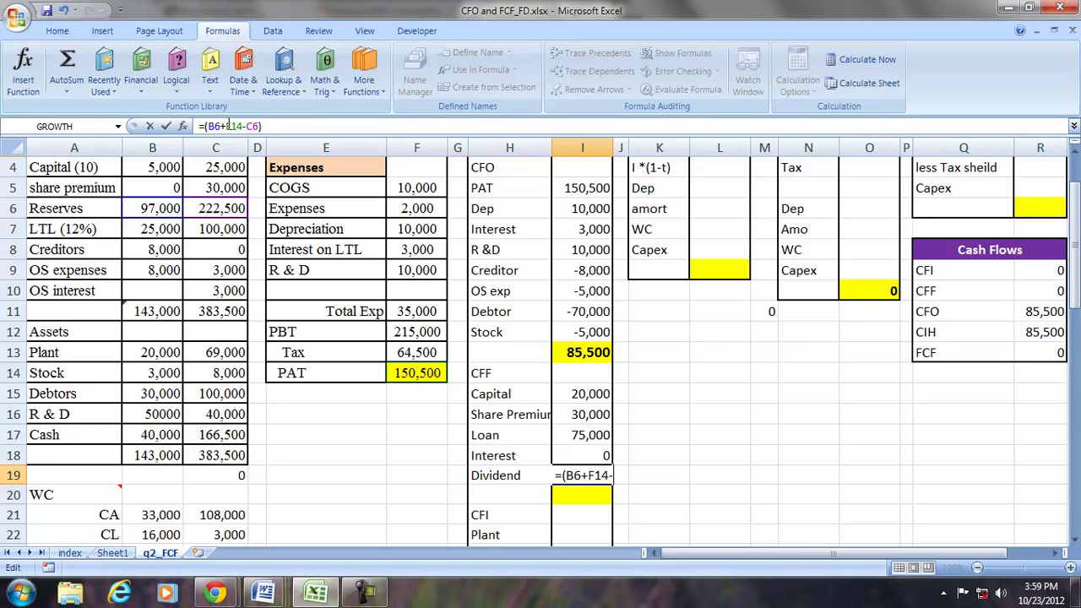
text(-)
key(Return)
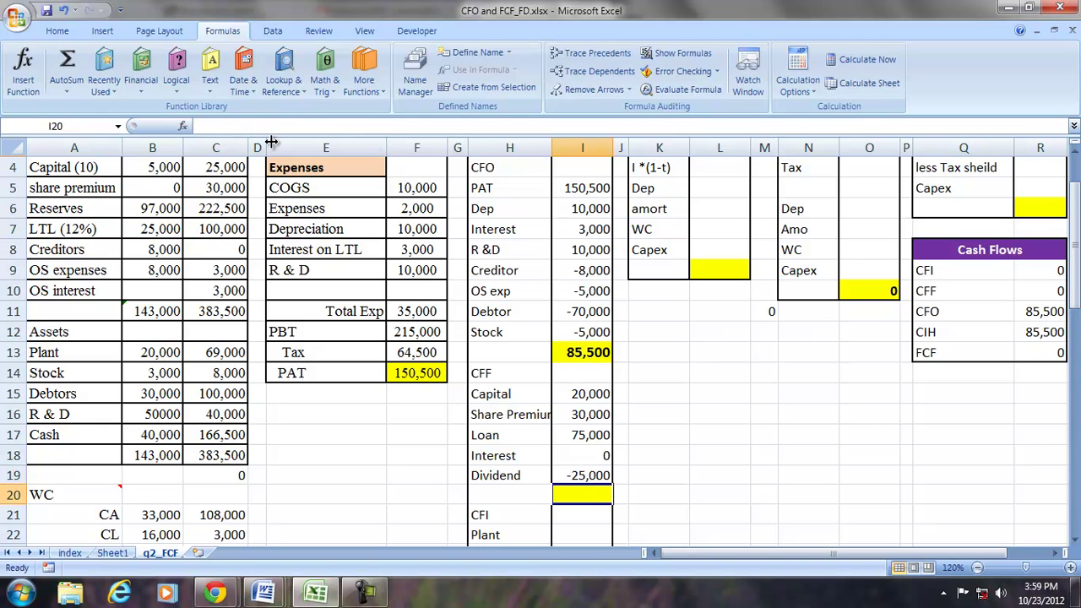
Step: Trace the precedents of the Dividend formula in I19, then remove the arrows
click(579, 476)
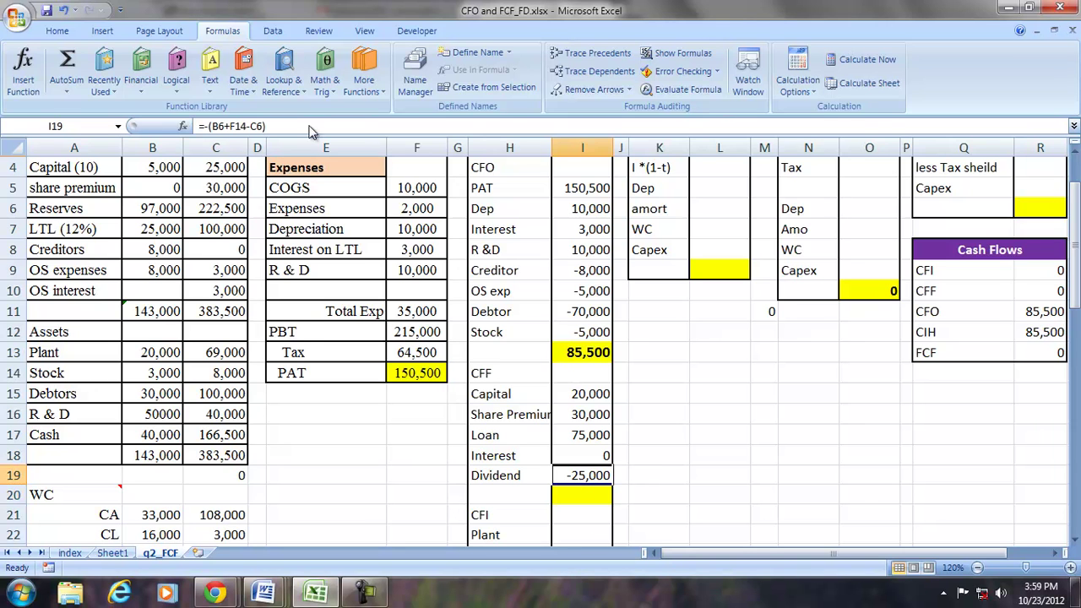
click(582, 53)
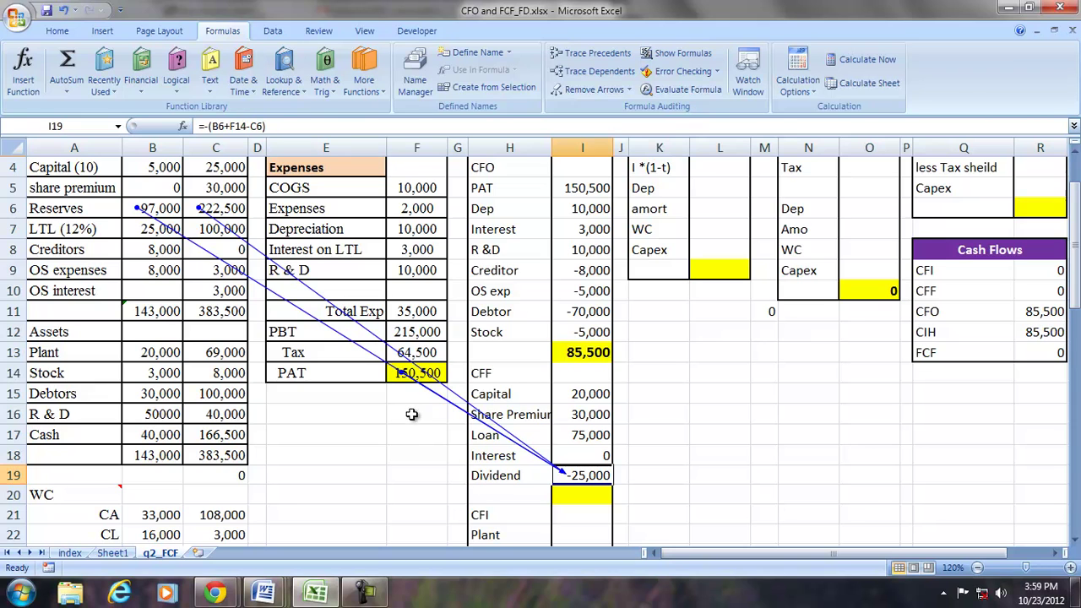
click(568, 90)
Step: Total the CFF entries I15:I19 in I20 with AutoSum
drag(570, 387, 570, 476)
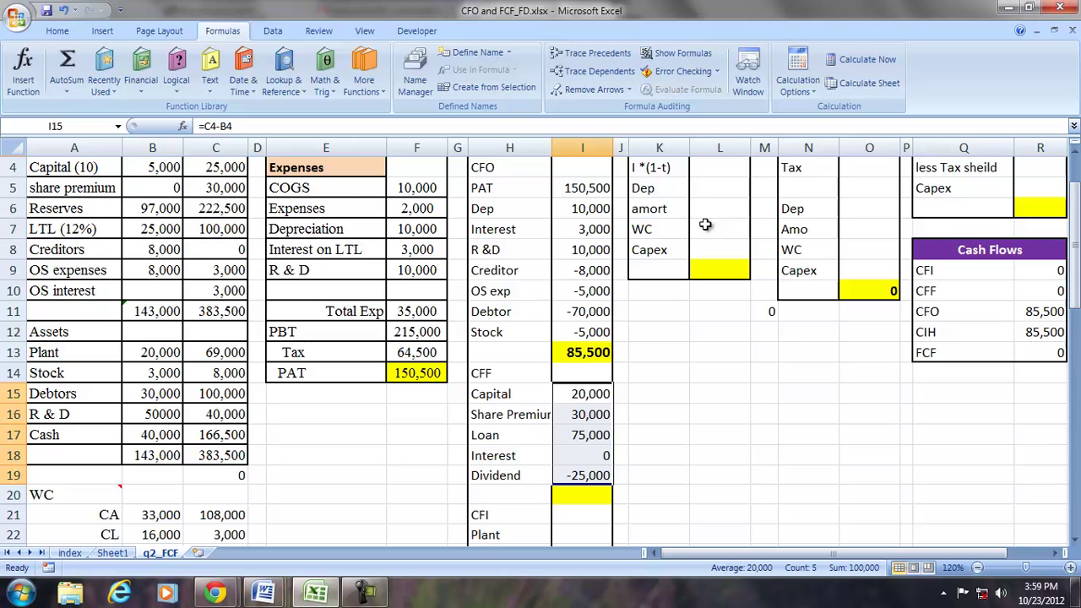
click(71, 69)
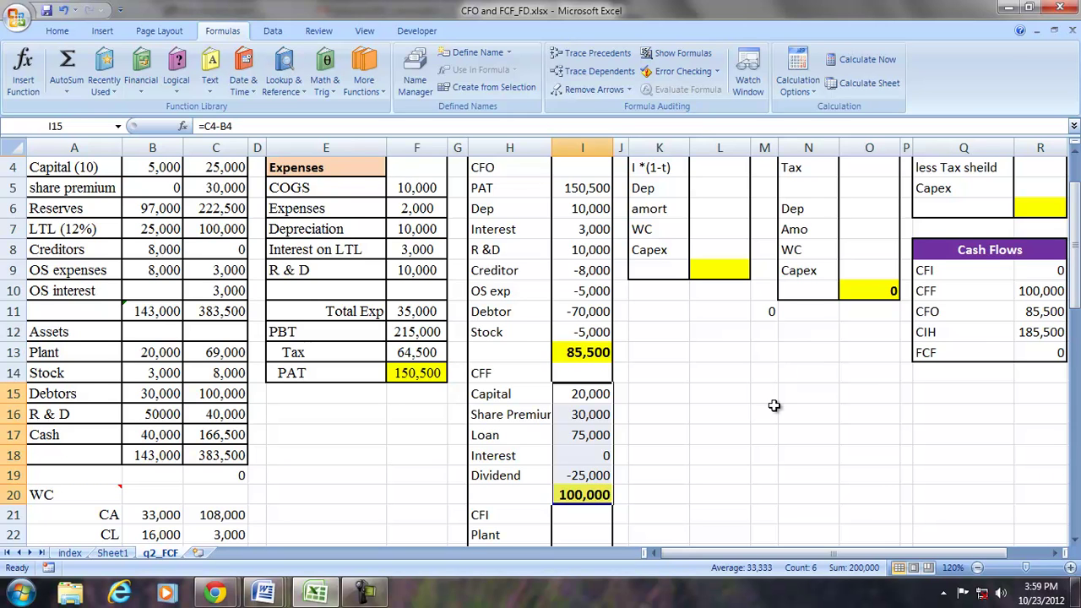
Step: Minimize the ribbon and bring the balance sheet, income statement and CFI rows into view together
scroll(774, 406, down, 1)
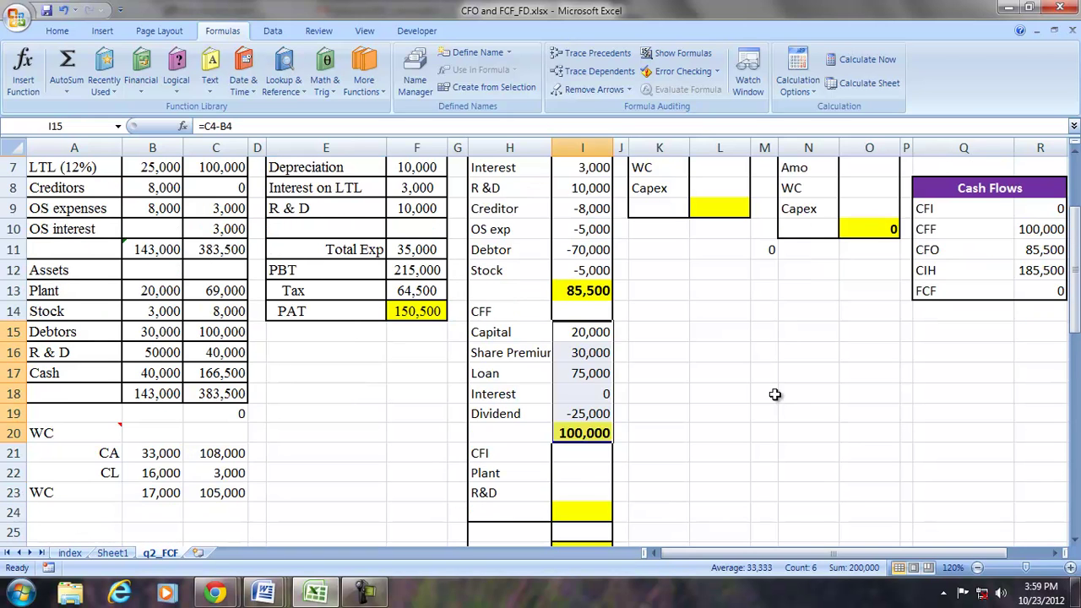
right_click(560, 31)
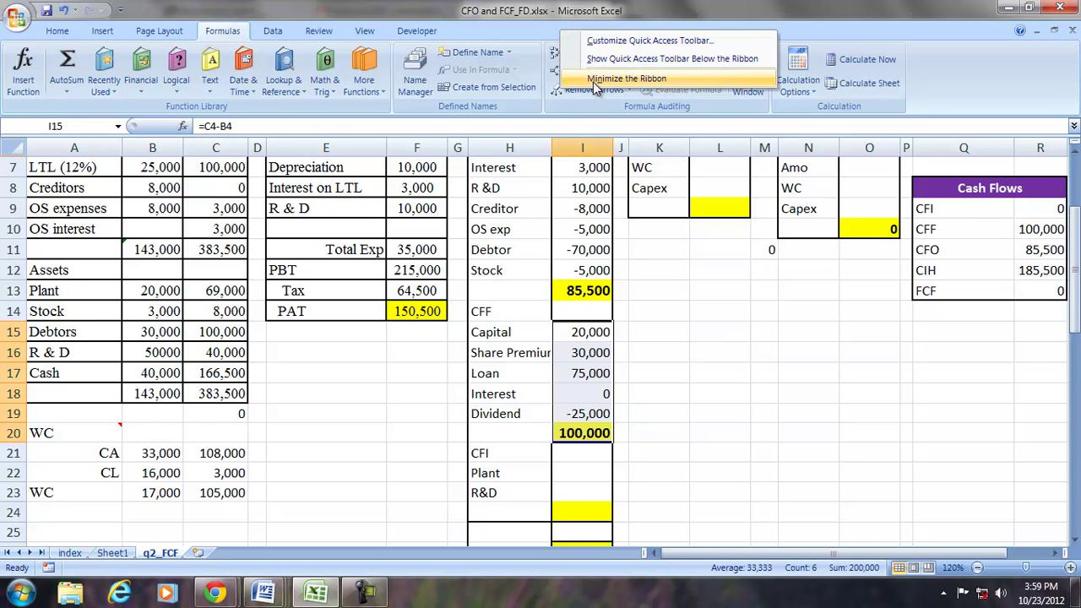
click(596, 78)
scroll(644, 314, up, 2)
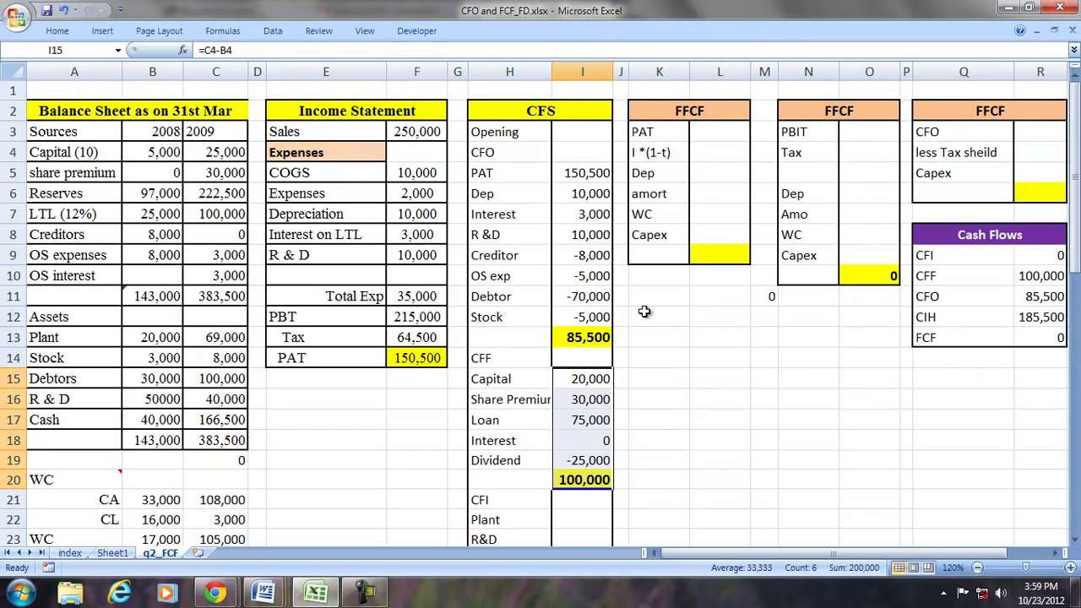
scroll(644, 314, down, 1)
scroll(564, 380, up, 1)
click(1074, 540)
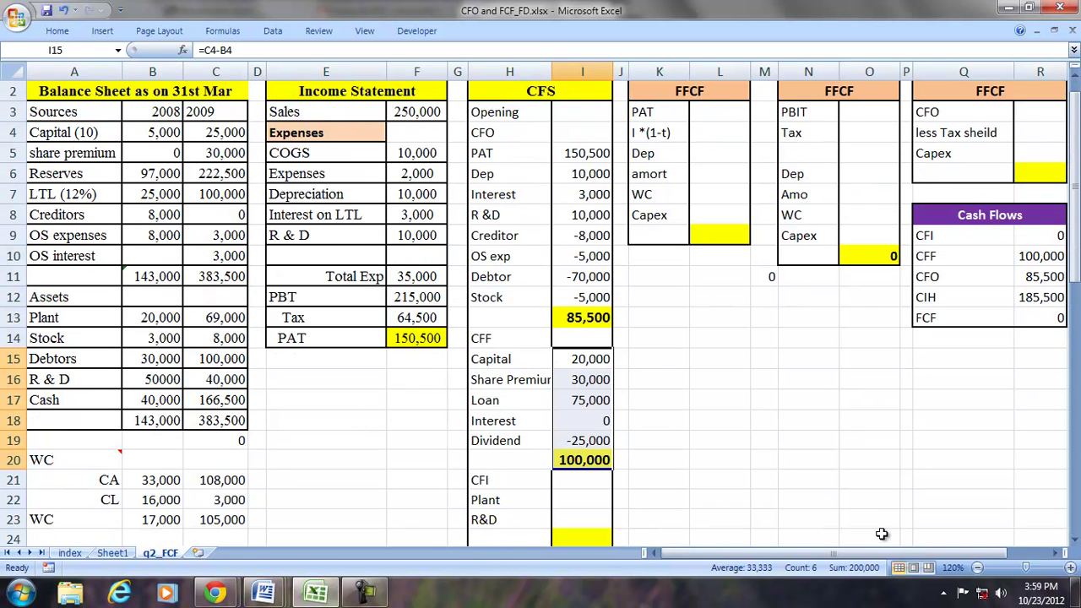
Step: Calculate the Plant cash flow in I22 with =B13-C13-F7 and check it against the plant figures in B13:C13
click(561, 500)
text(=)
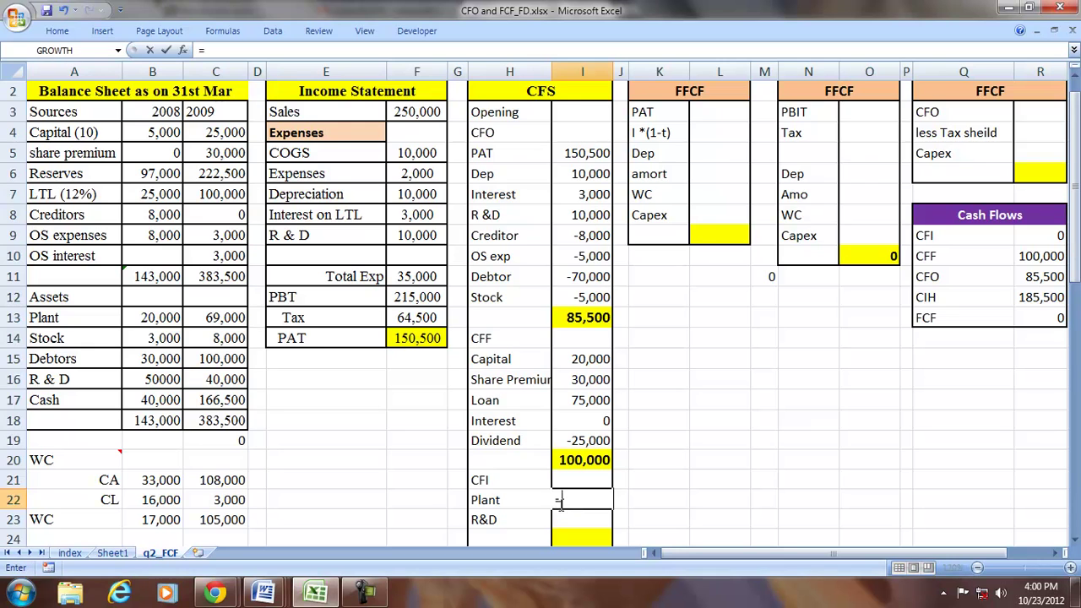
click(144, 317)
text(-)
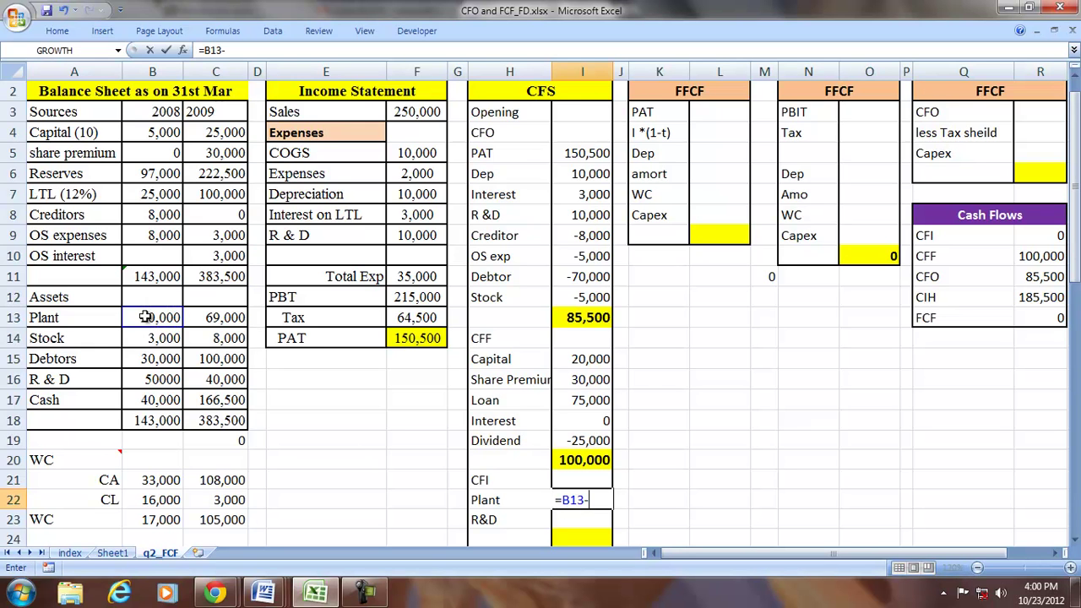
click(202, 319)
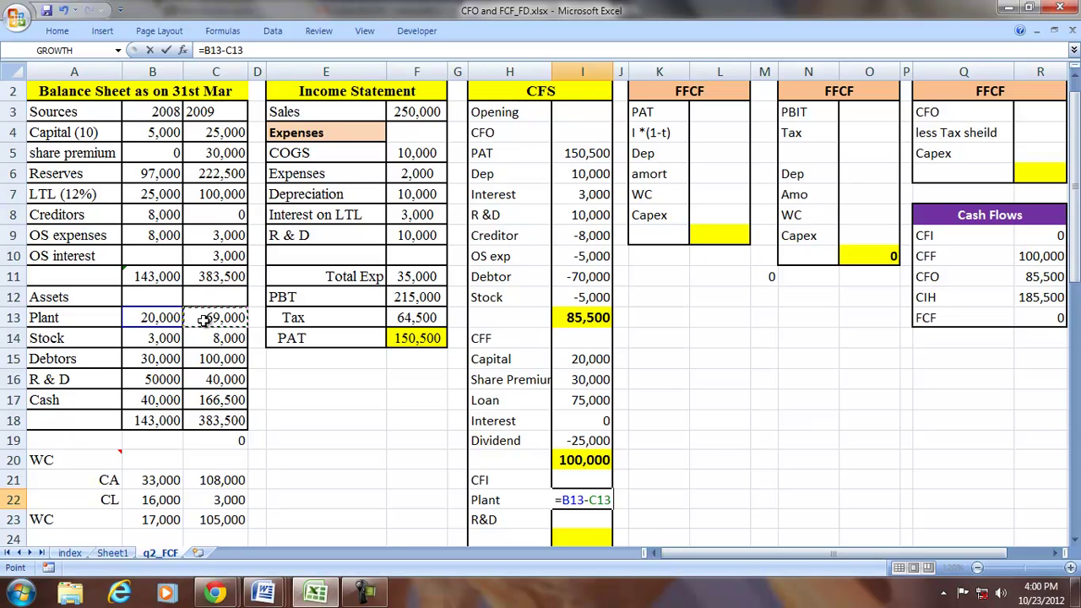
text(-)
click(431, 194)
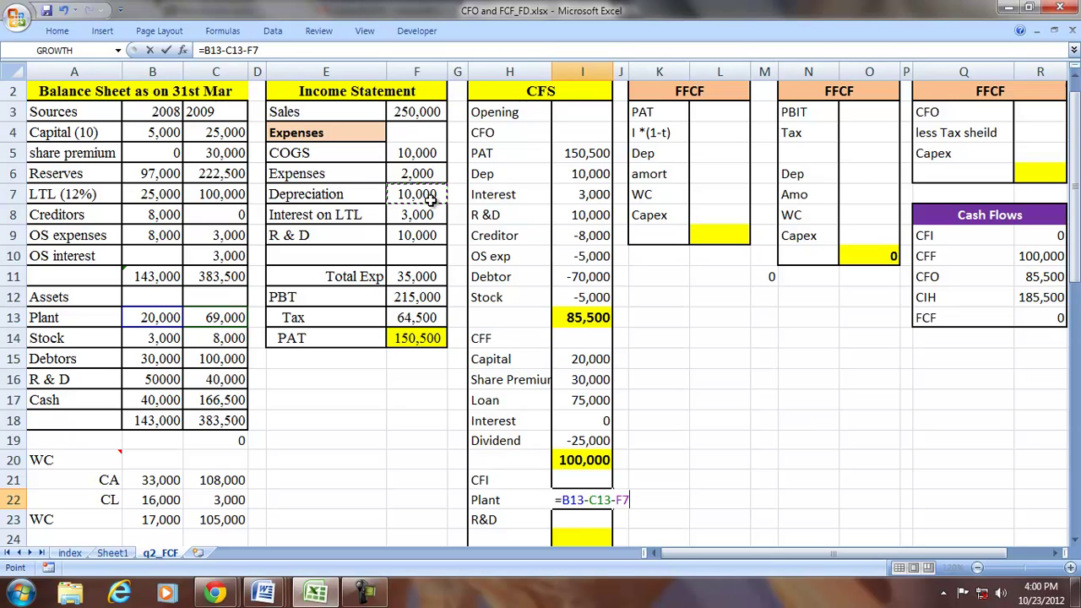
key(Return)
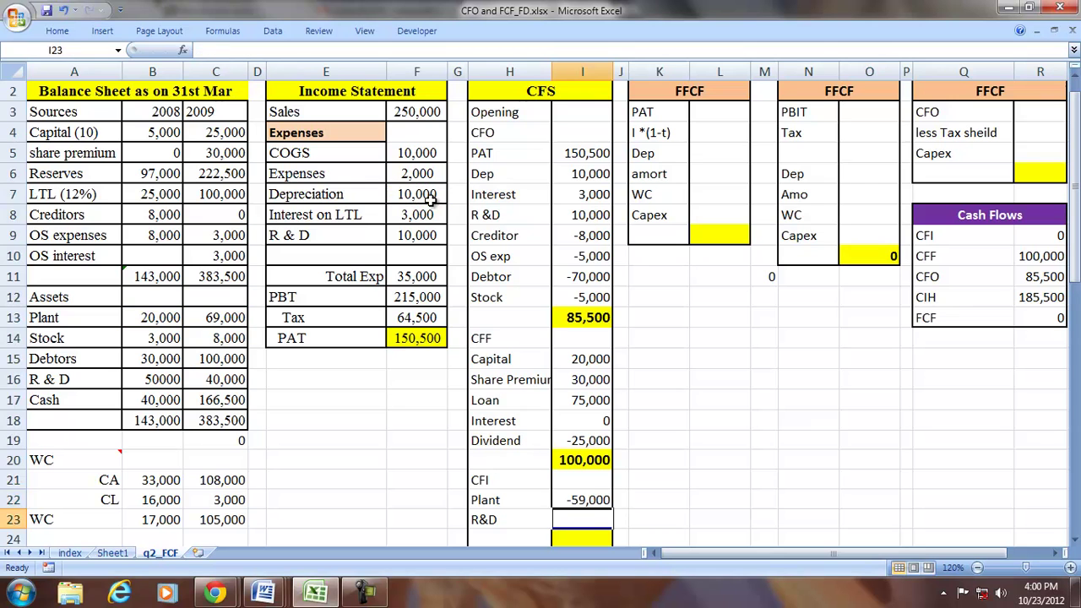
click(594, 500)
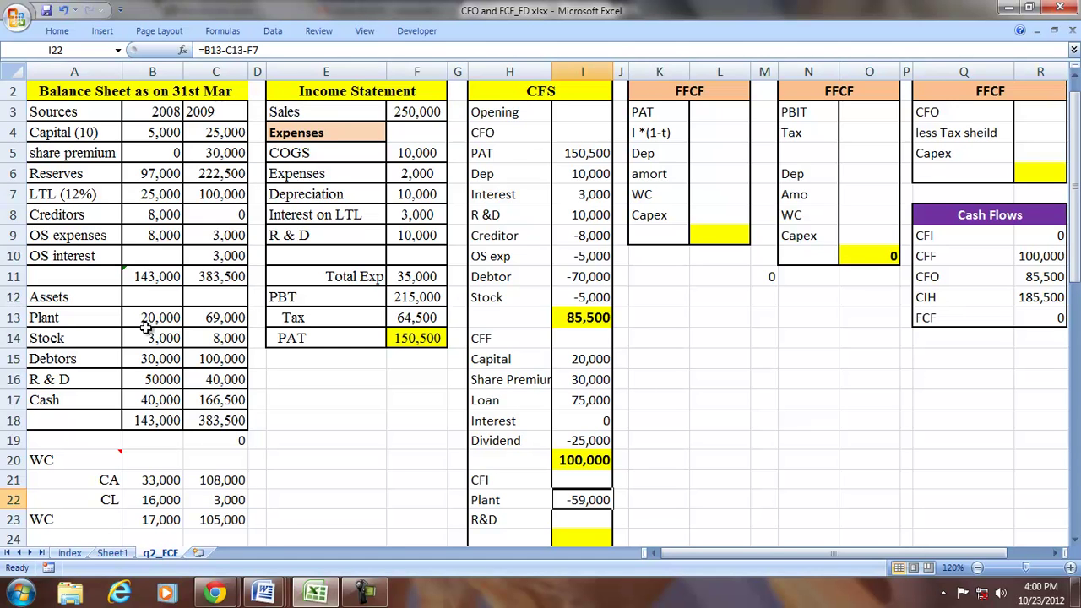
drag(151, 319, 188, 319)
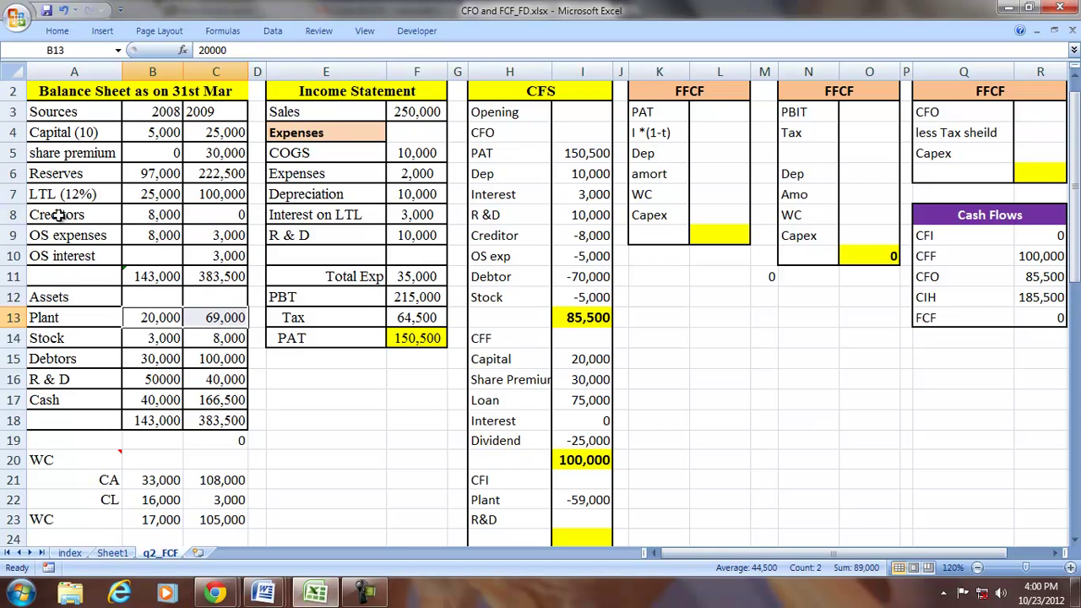
Step: Calculate the R&D cash flow in I23 as 2008 R&D minus the R&D expense minus 2009 R&D with =B16-F9-C16
click(580, 522)
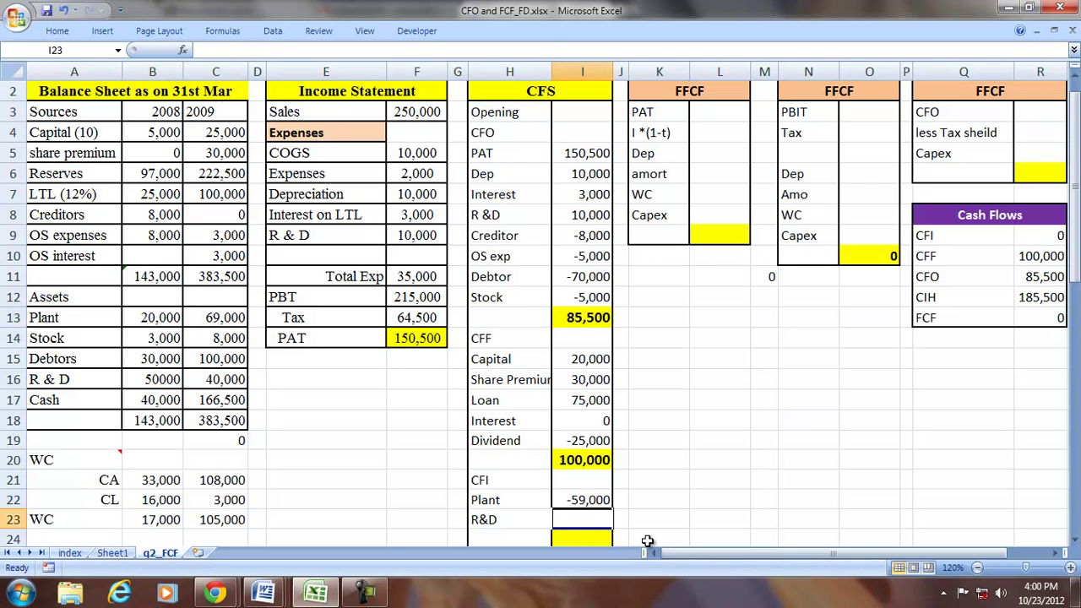
text(=)
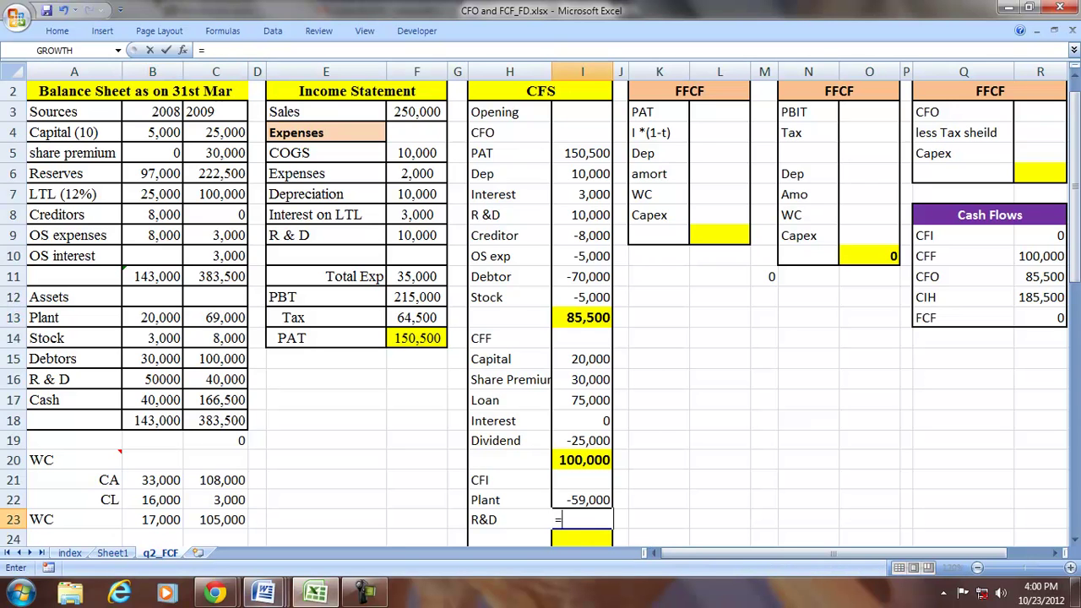
click(152, 381)
text(-)
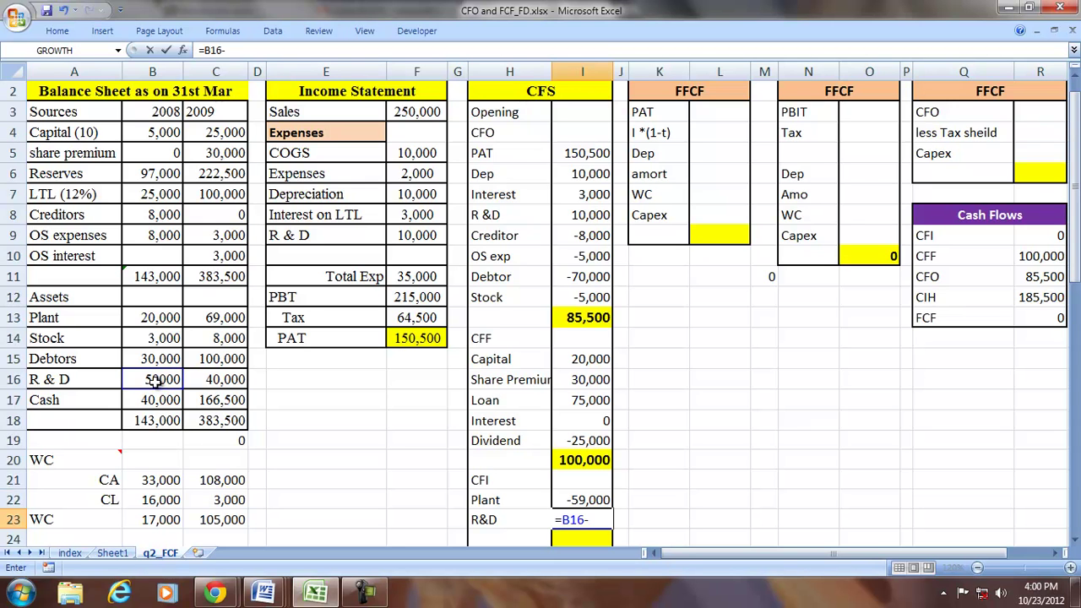
click(406, 238)
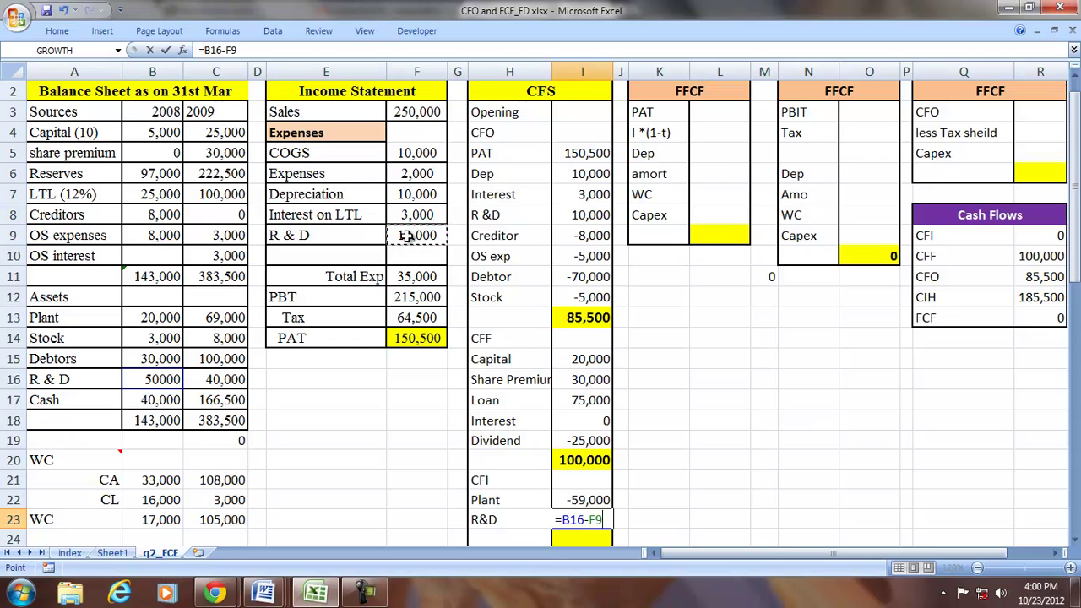
text(-)
click(221, 372)
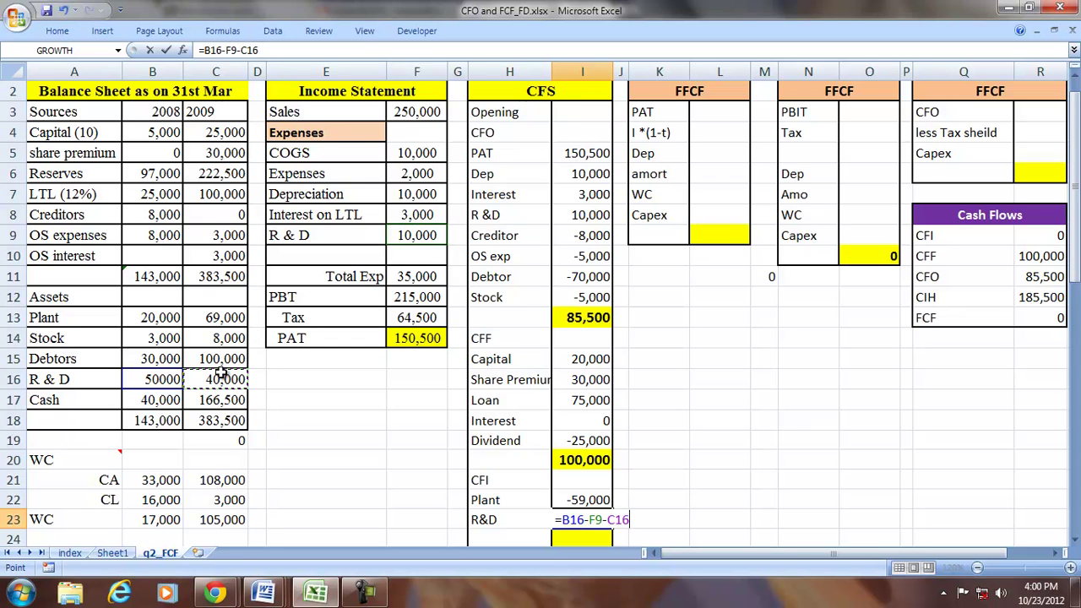
key(Return)
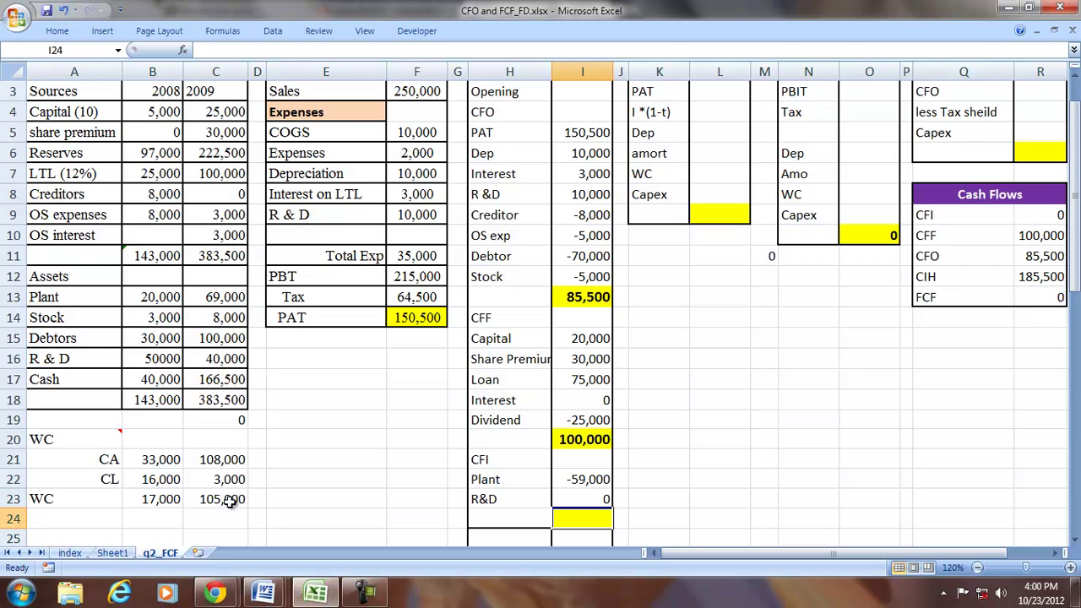
Step: Total the CFI entries I22:I23 in I24 with AutoSum
drag(565, 479, 569, 499)
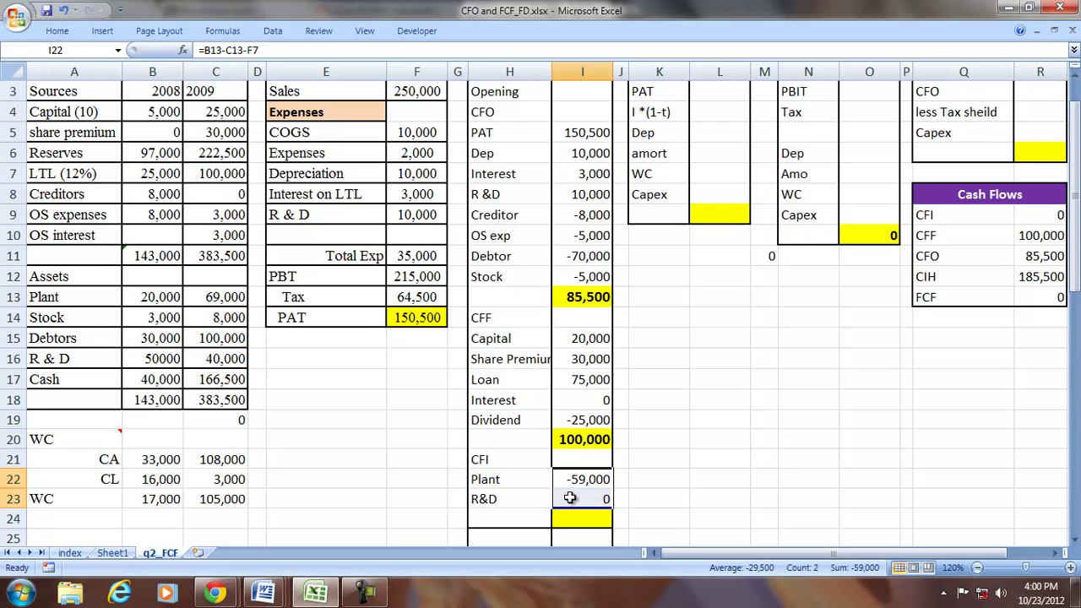
right_click(551, 33)
click(581, 84)
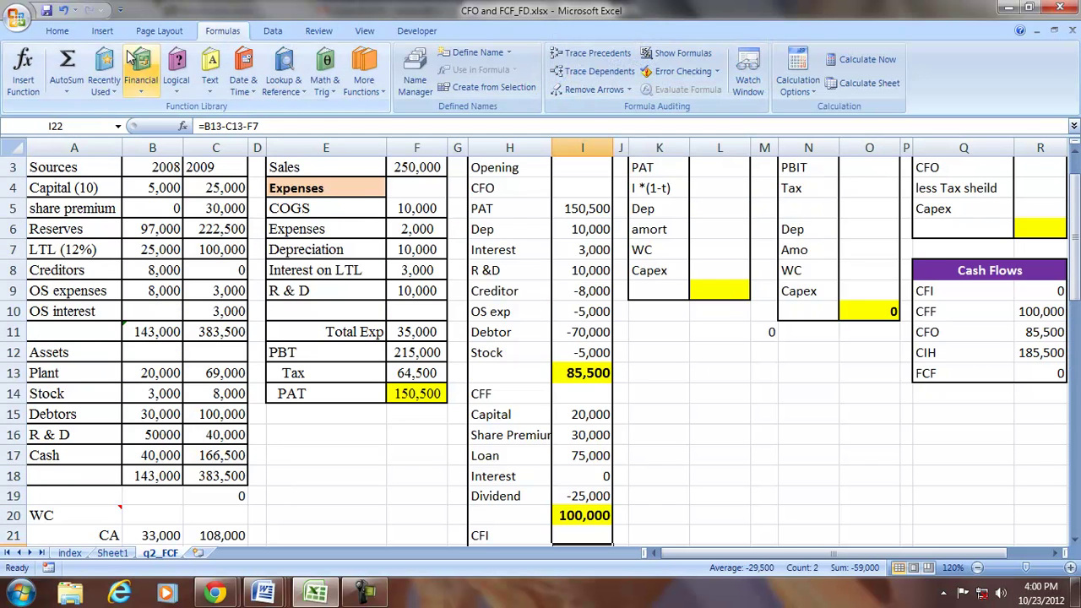
click(67, 86)
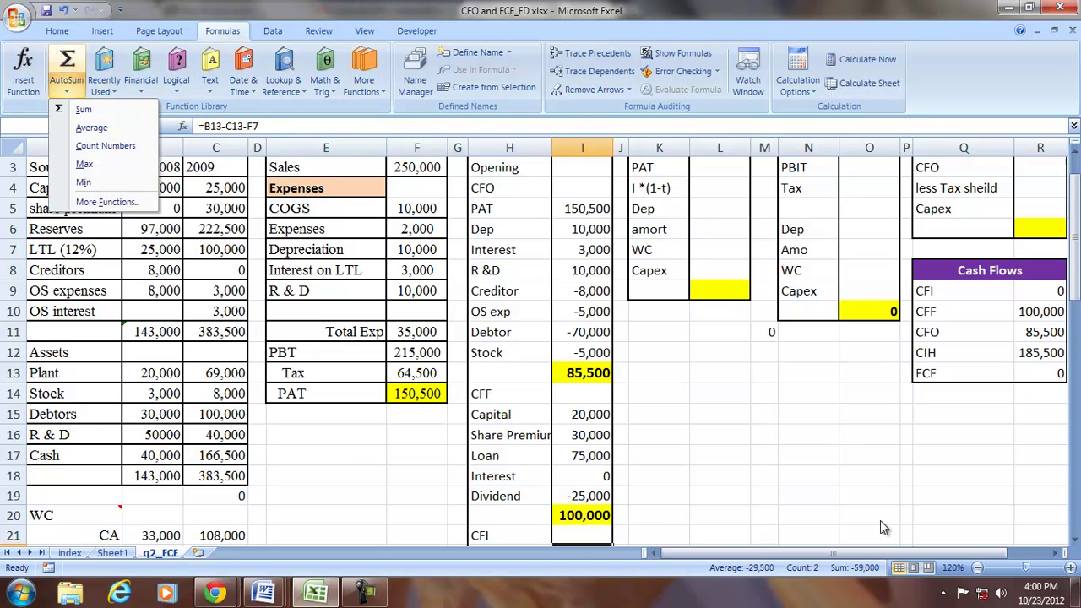
click(677, 399)
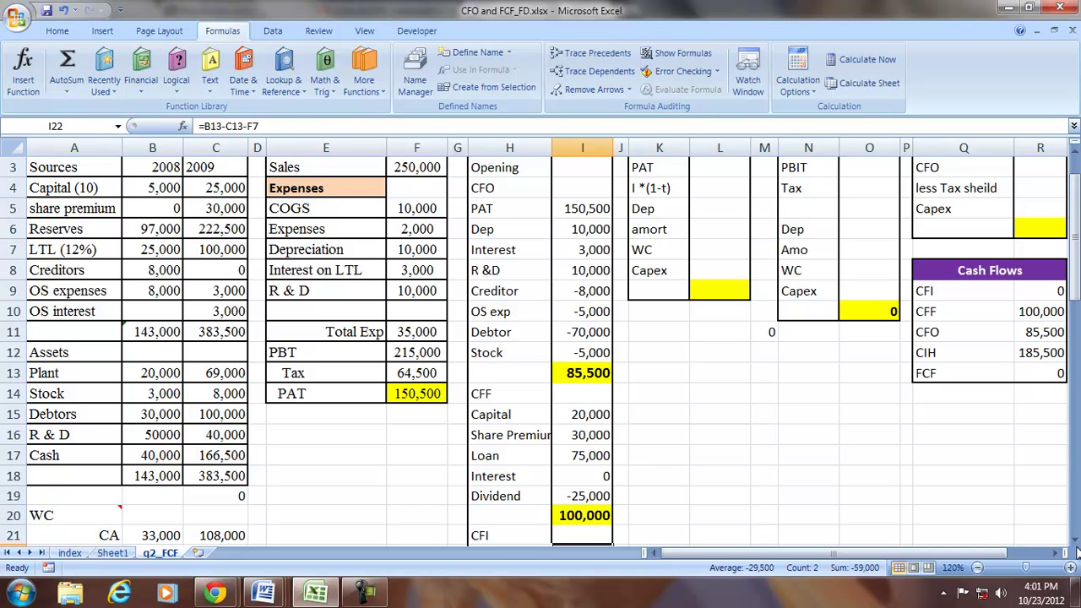
drag(1075, 539, 1074, 539)
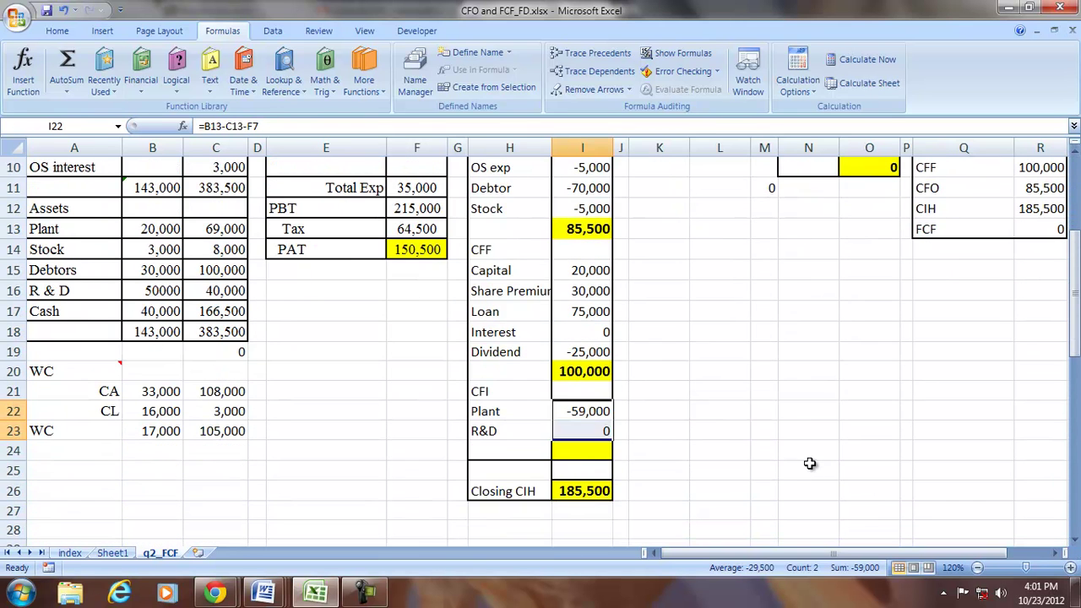
drag(565, 414, 575, 427)
click(67, 63)
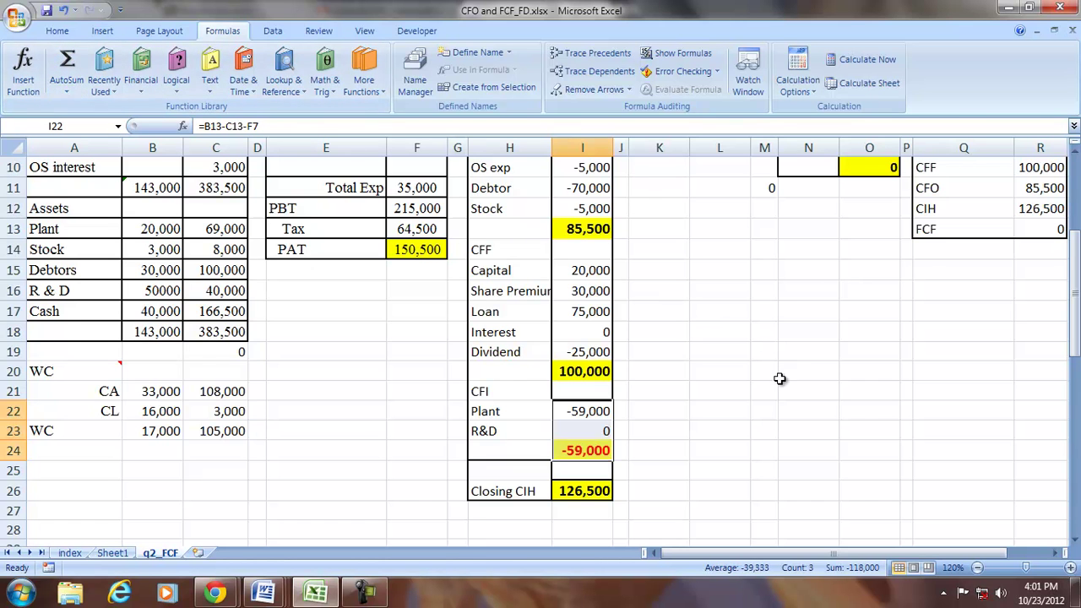
Step: Check the CFO total formula in I13 and the CFF total formula in I20
scroll(780, 376, up, 2)
click(573, 353)
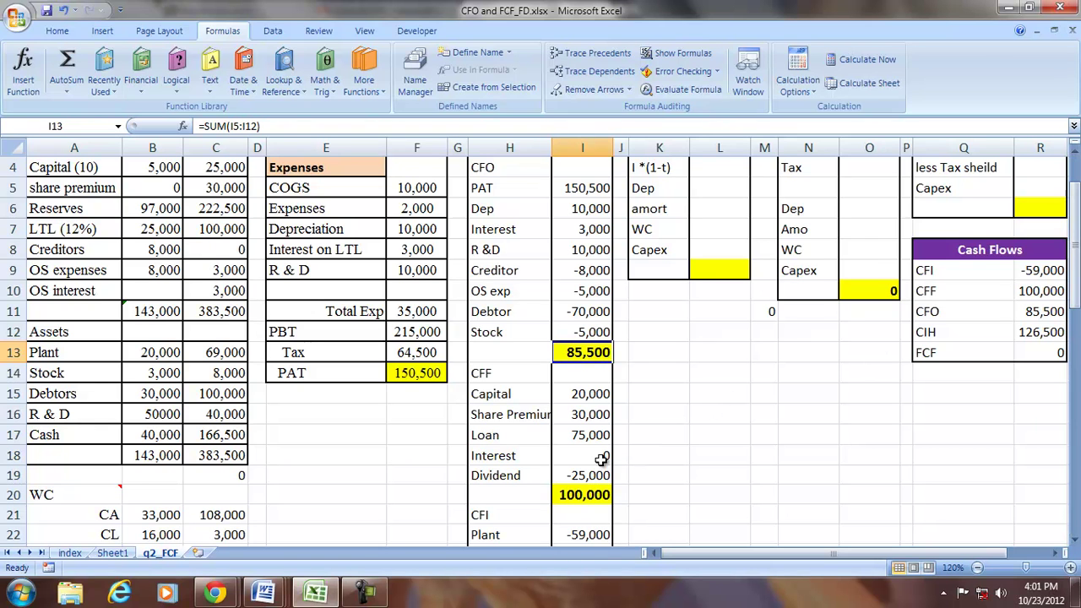
click(582, 495)
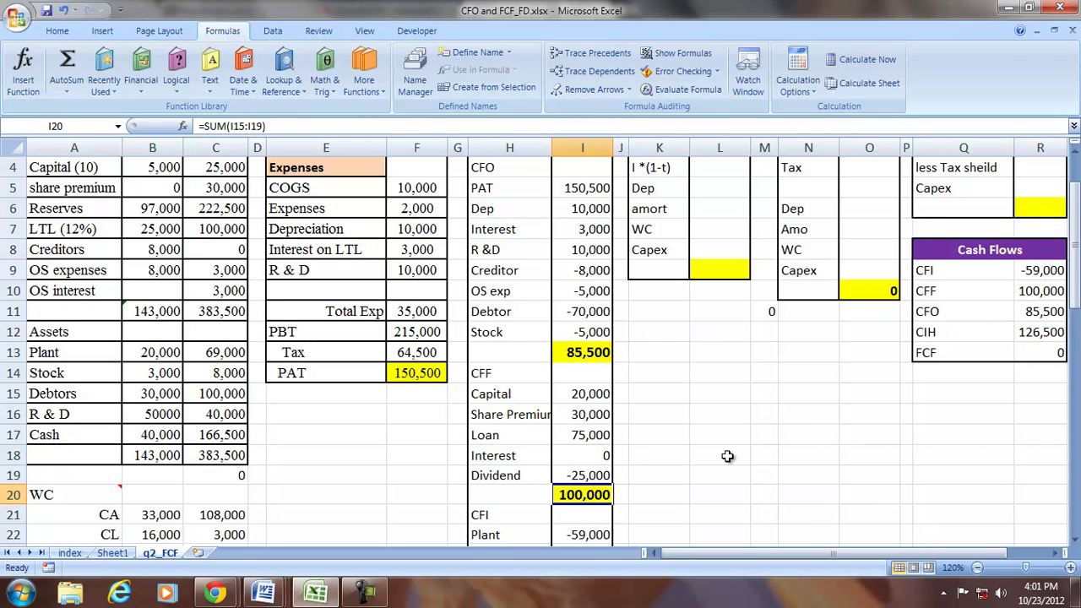
Step: Clear the values R9:R13 in the Cash Flows summary table, keeping its labels
scroll(728, 456, down, 1)
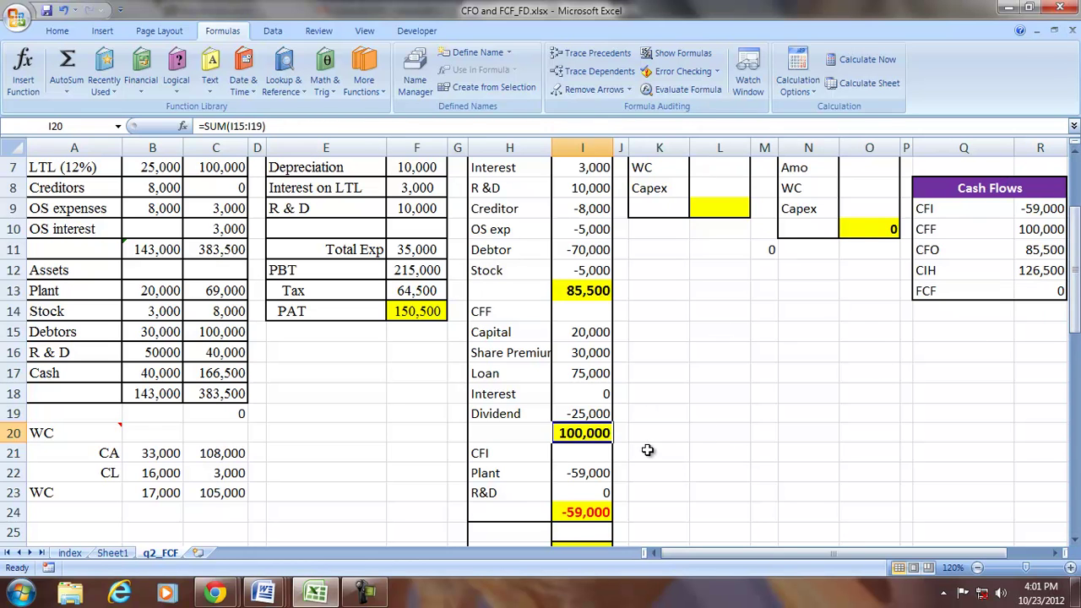
click(1025, 206)
drag(1025, 206, 1038, 283)
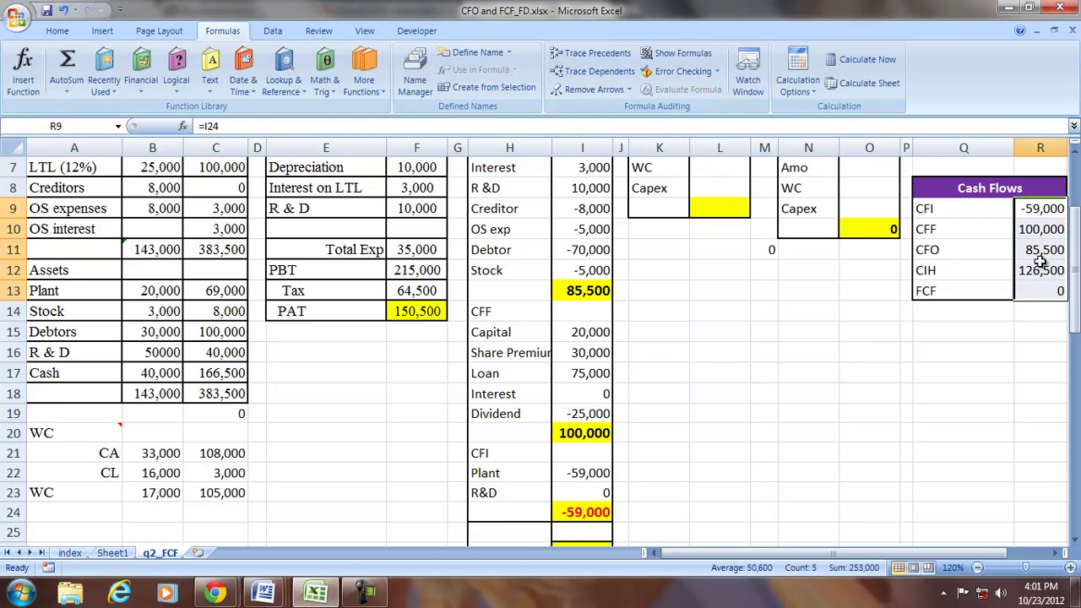
key(Delete)
Step: Review the whole cash flow statement in columns H:I, from the CFS heading down to Closing CIH
scroll(56, 247, up, 2)
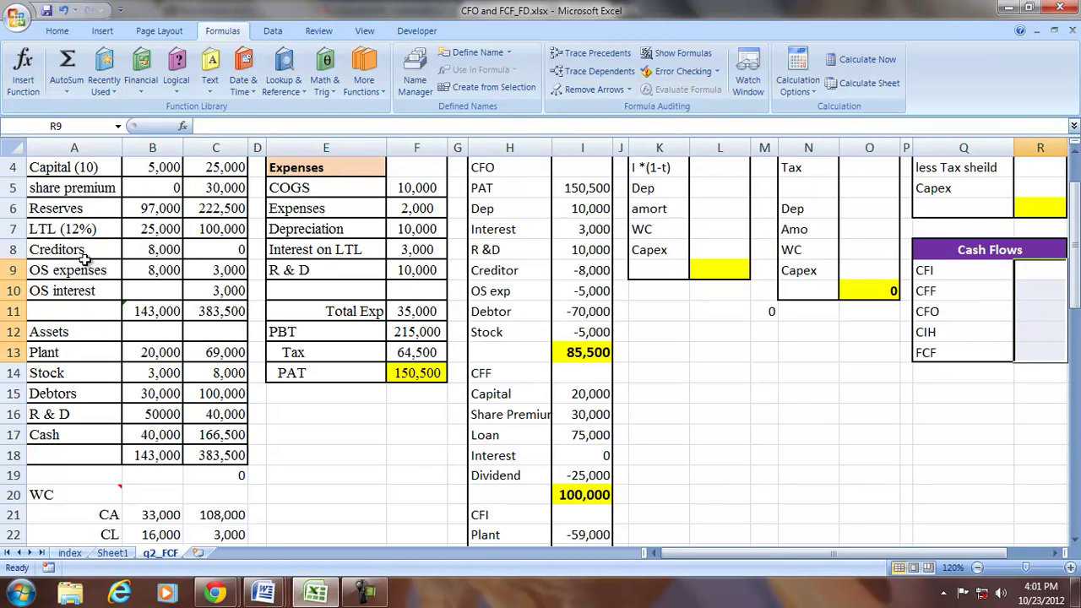
drag(489, 188, 528, 499)
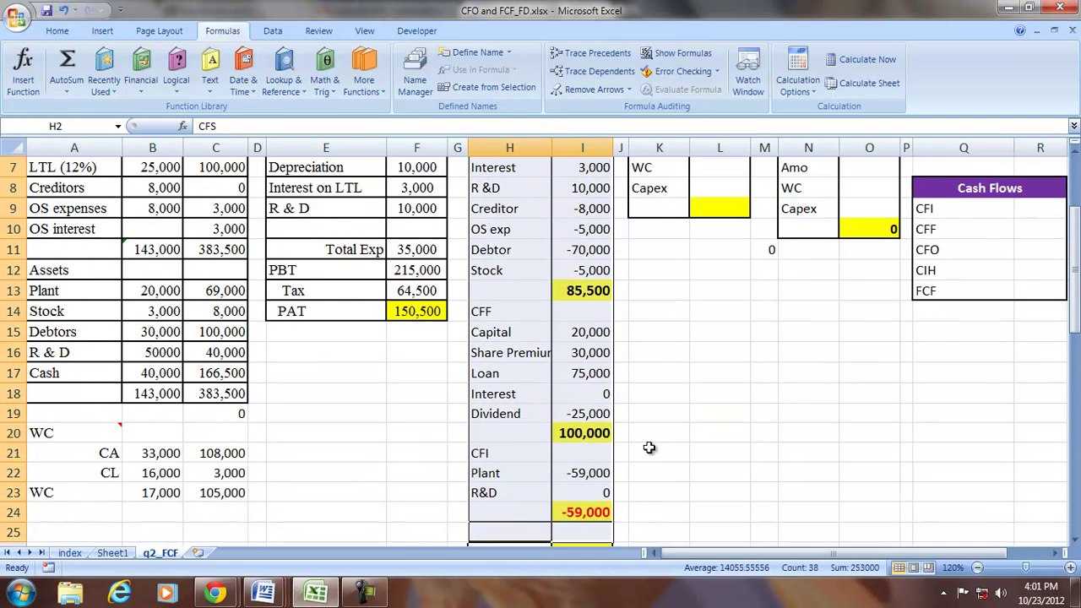
scroll(651, 446, up, 2)
scroll(657, 445, down, 2)
scroll(658, 445, down, 1)
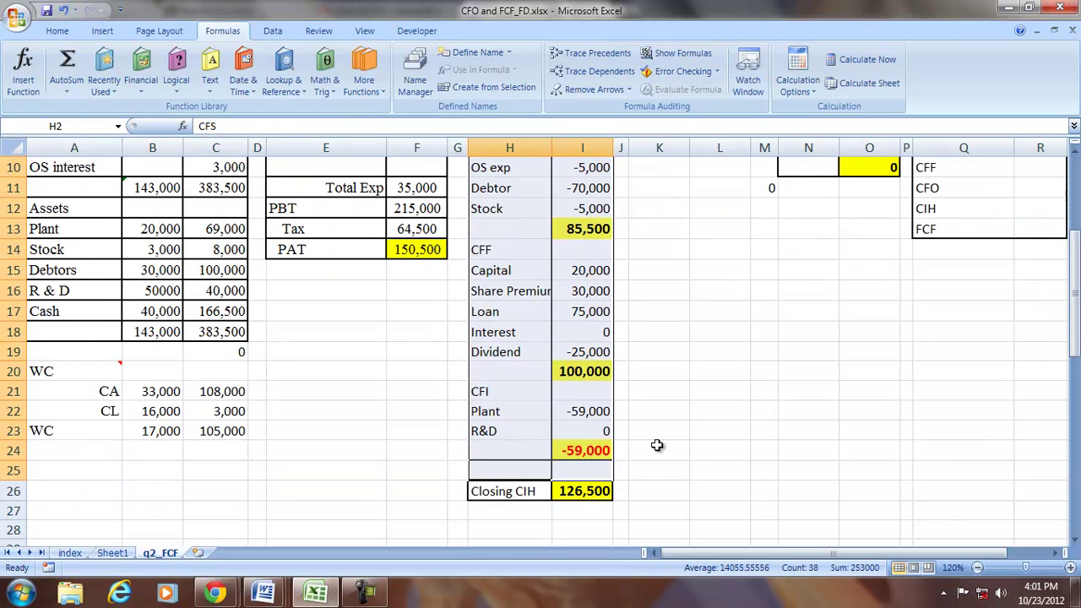
scroll(657, 445, up, 3)
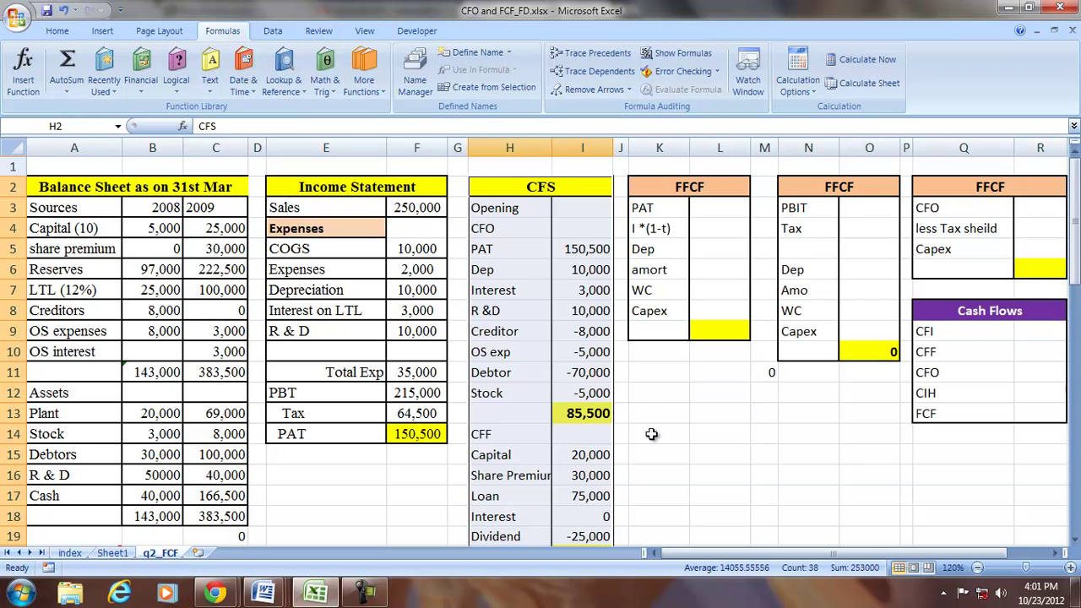
Step: Review the three FFCF formulas on Sheet1, which start from PAT, PBIT and CFO
click(719, 207)
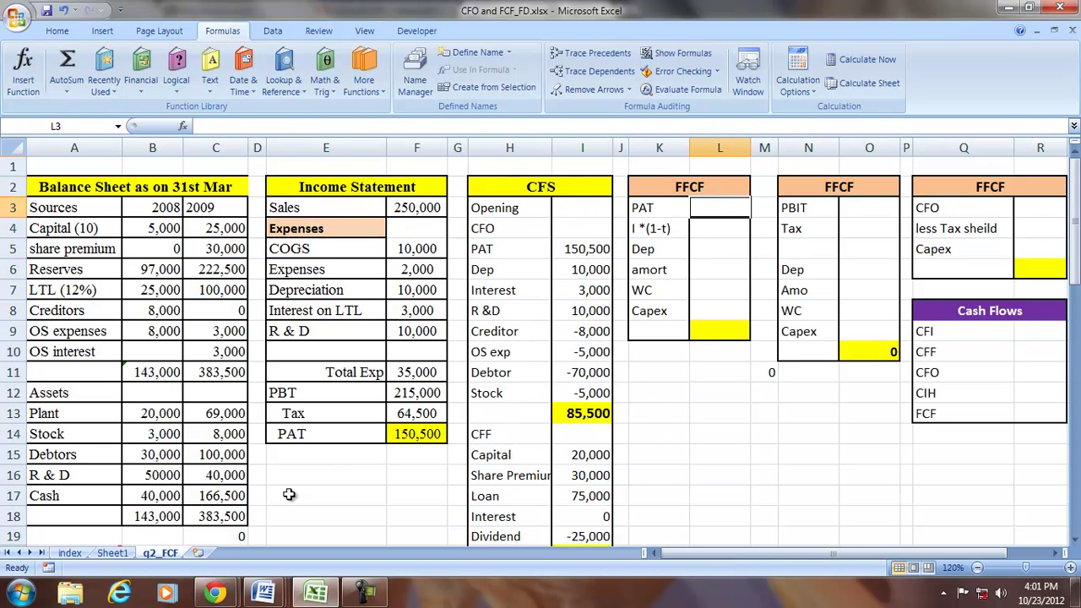
click(112, 553)
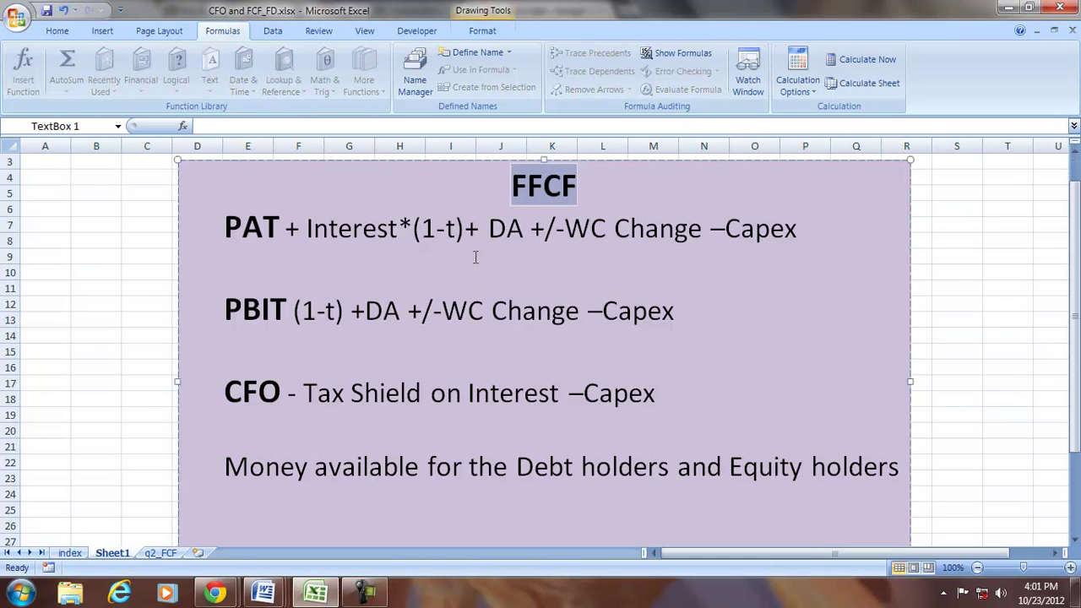
drag(226, 228, 284, 237)
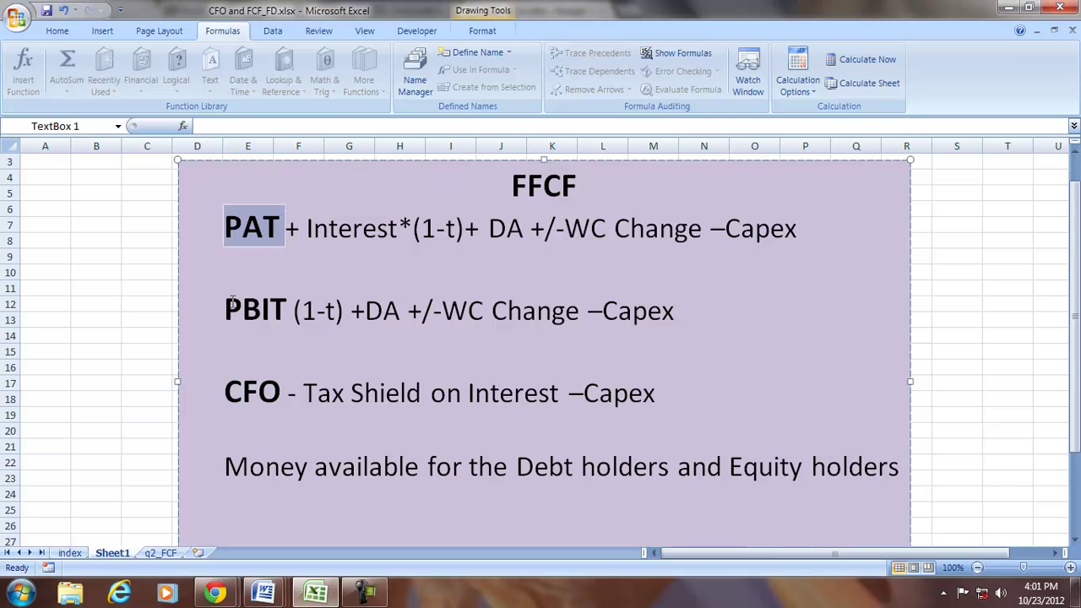
drag(226, 310, 289, 315)
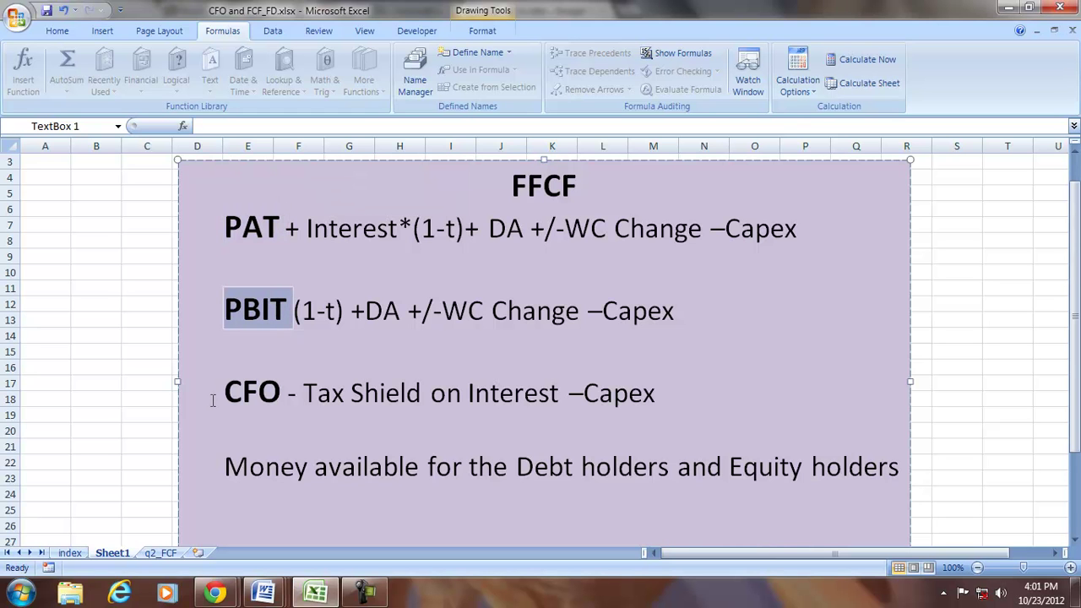
drag(222, 397, 293, 397)
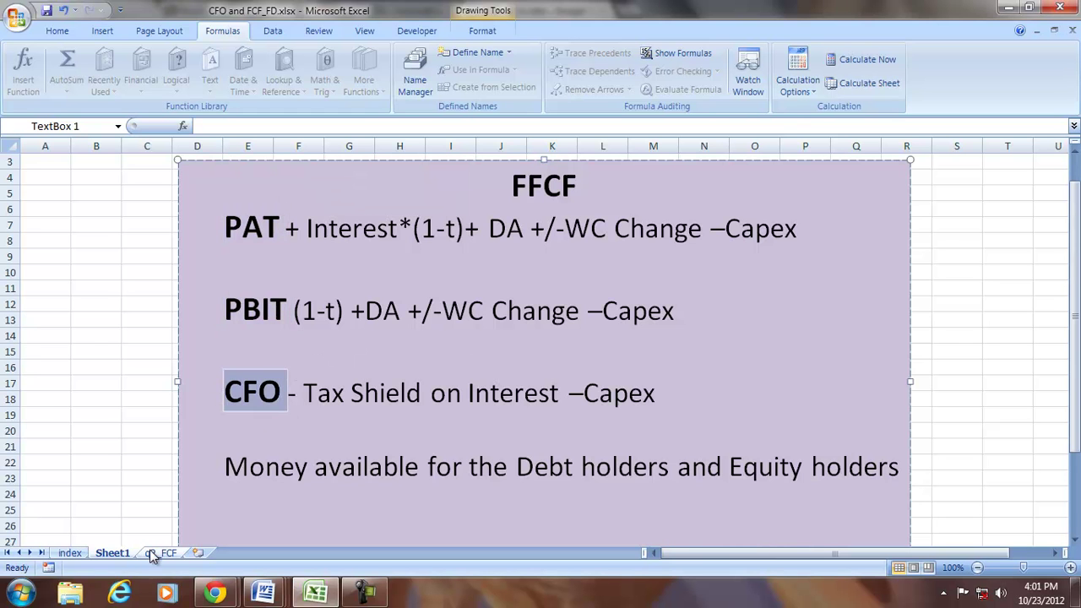
Step: Return to the q2_FCF sheet and link PAT in L3 of the first FFCF table with =F14
click(160, 553)
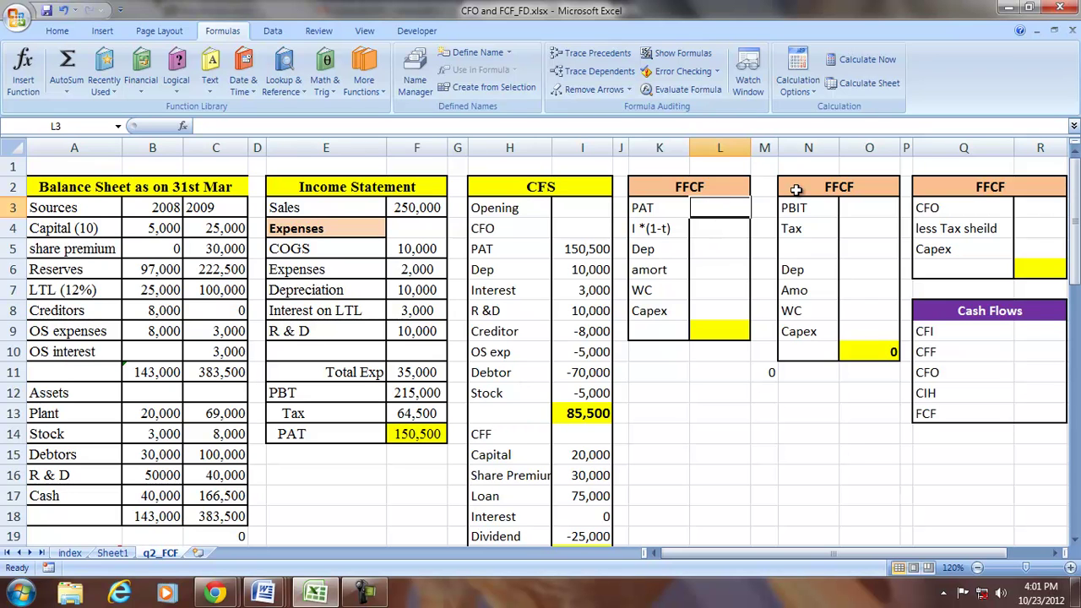
text(=)
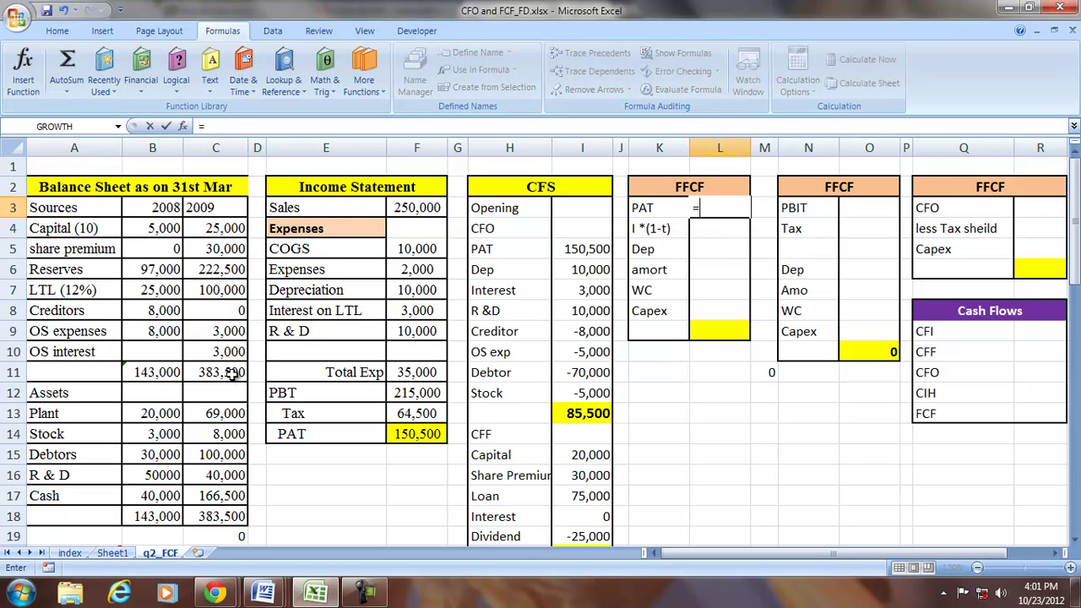
click(419, 439)
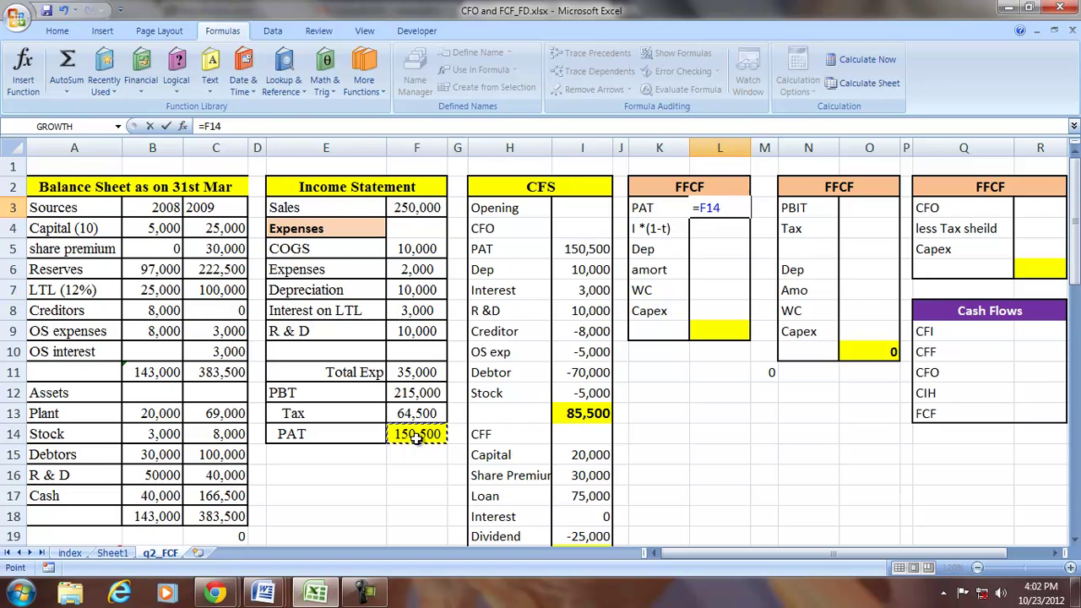
key(Return)
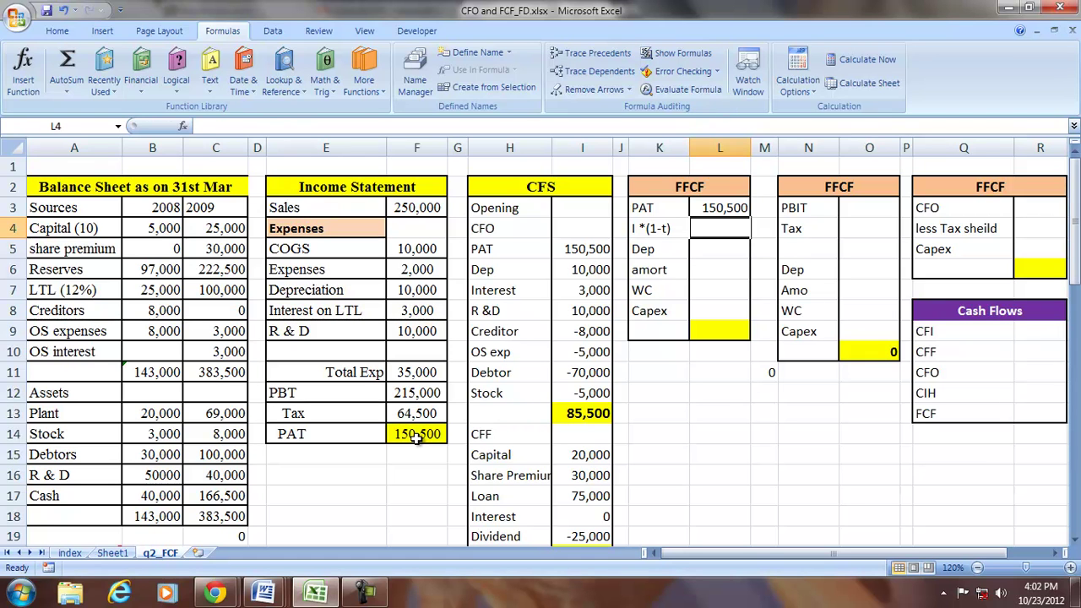
Step: Calculate the after-tax interest I*(1-t) in L4 with =F8*.70
text(=)
click(398, 311)
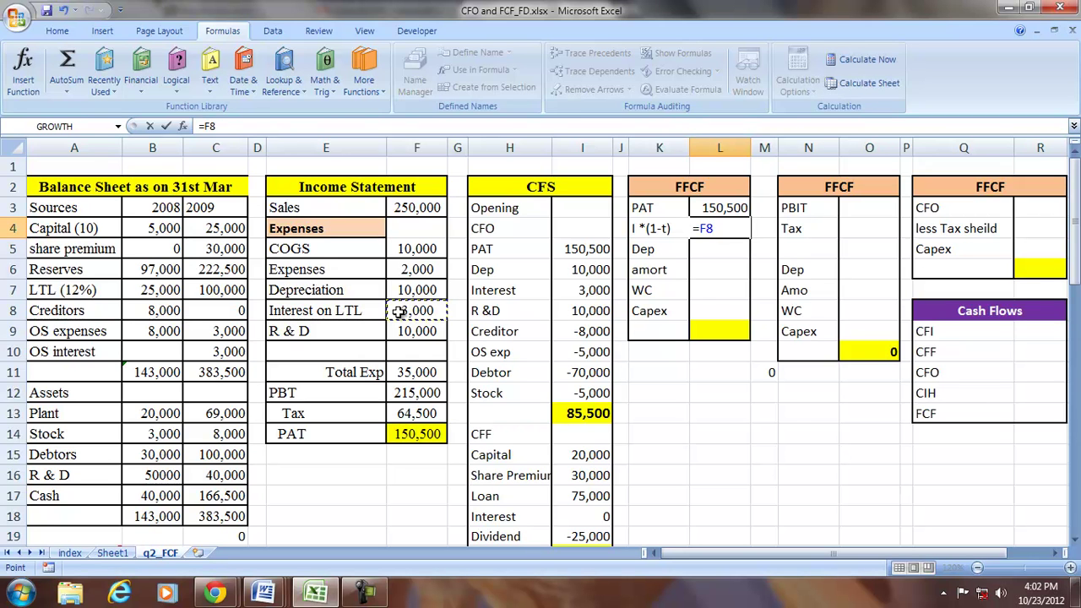
text(*.70)
key(Return)
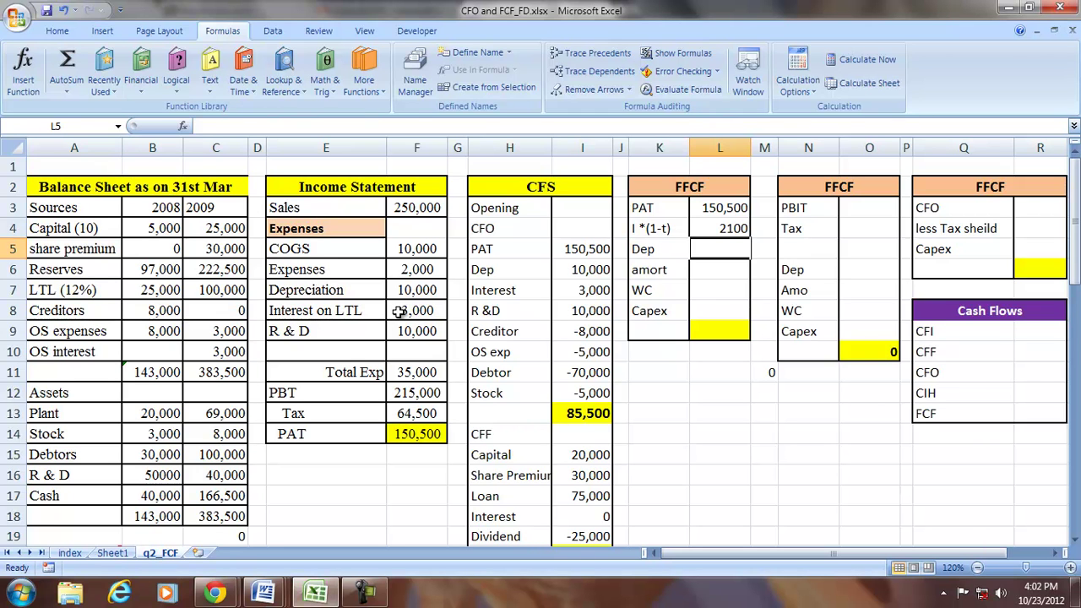
Step: Link Dep in L5 to the income statement's depreciation (=F7) and amort in L6 to its R&D expense (=F9)
text(=)
click(436, 289)
key(Return)
text(=)
click(415, 334)
key(Return)
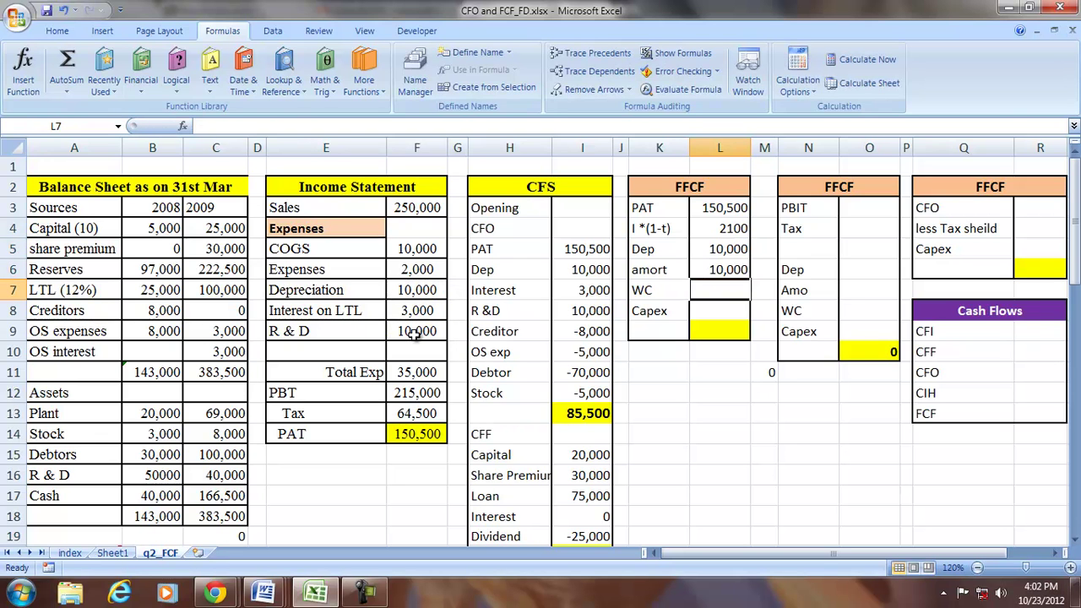
Step: Trace the precedents of the 2008 current assets in B21 and current liabilities in B22
click(649, 294)
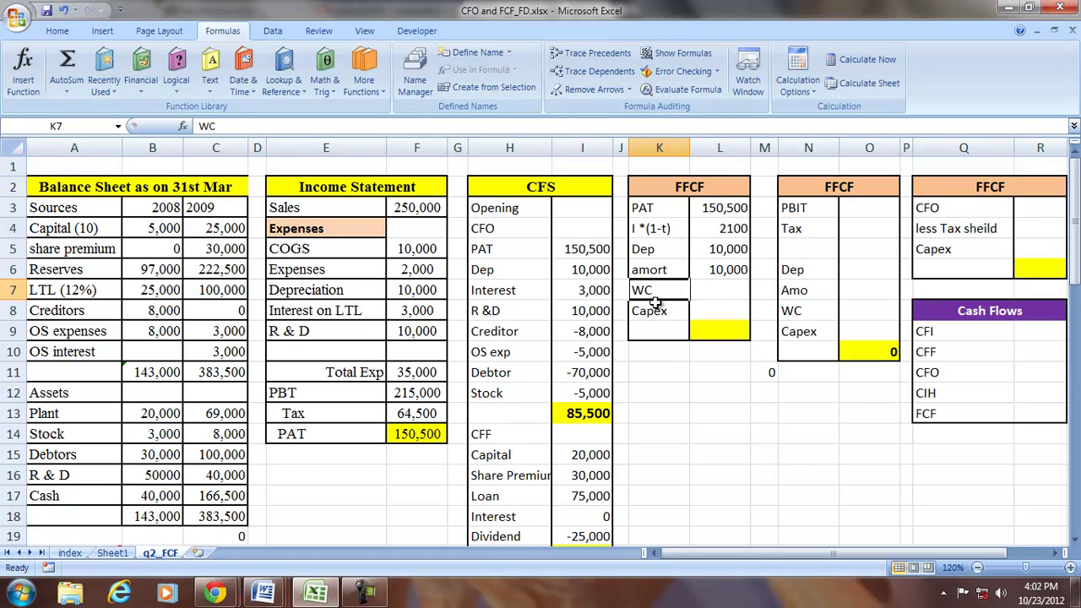
click(657, 312)
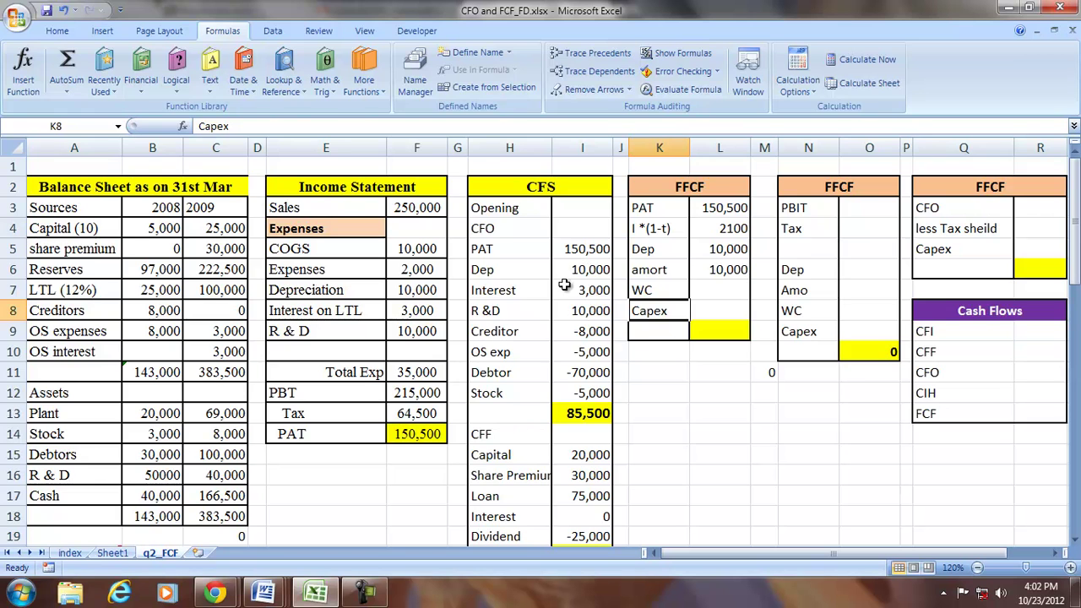
scroll(528, 316, down, 2)
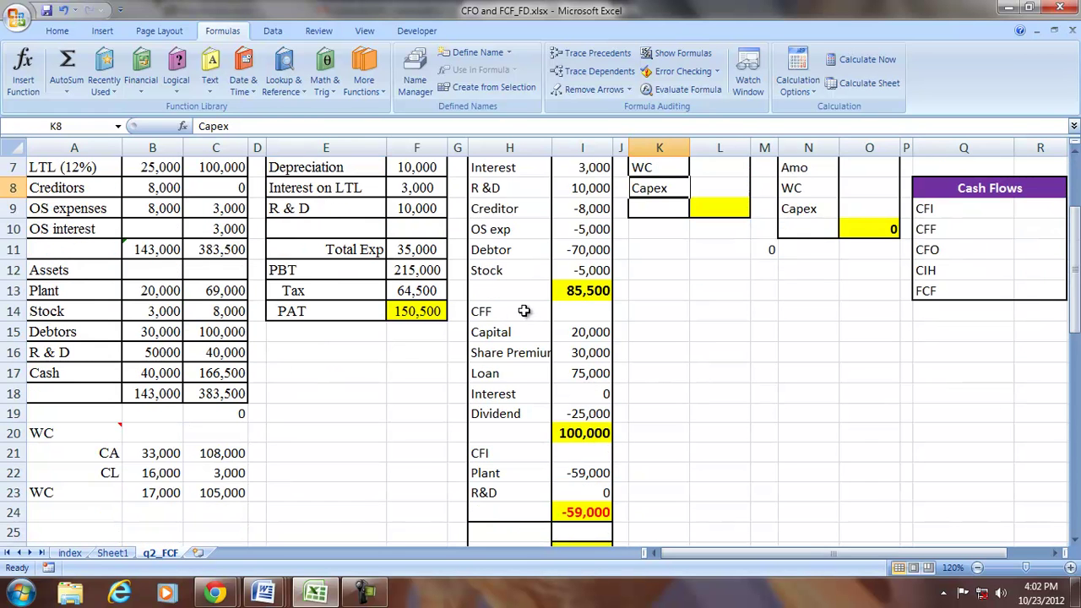
click(156, 454)
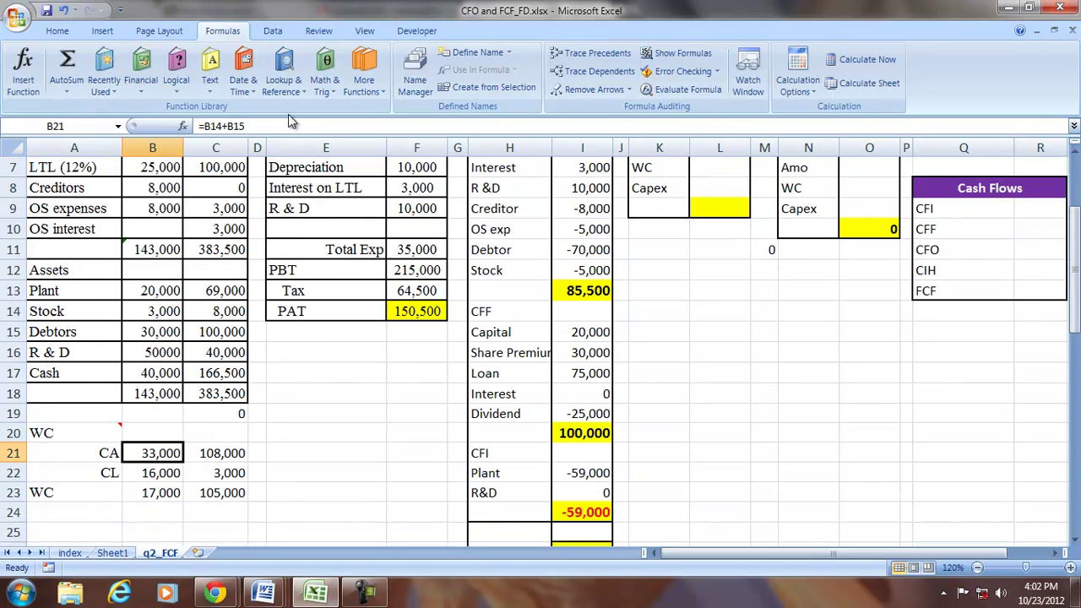
click(591, 53)
click(168, 473)
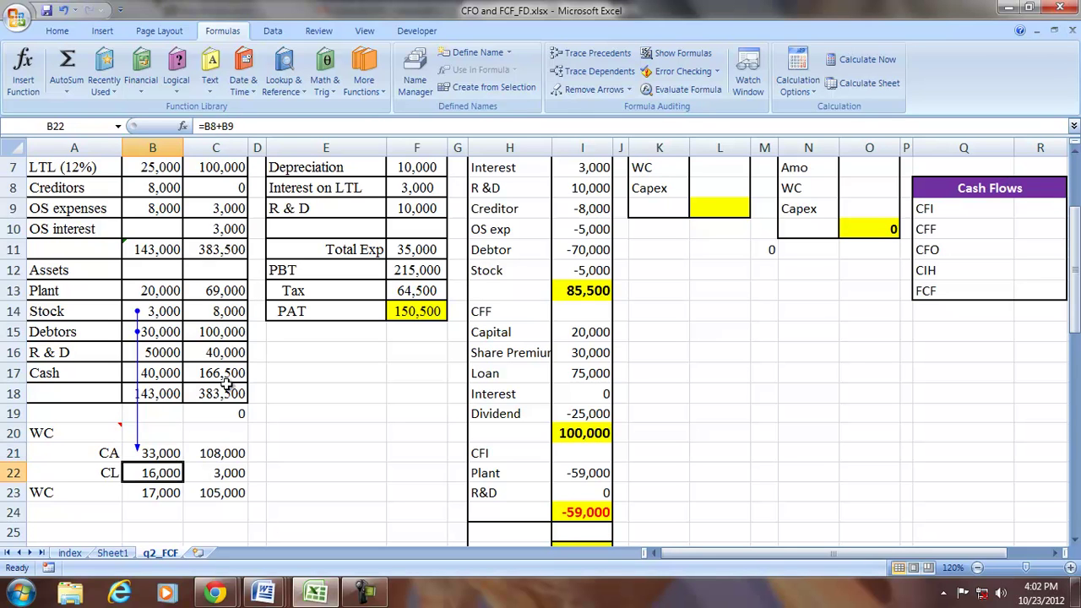
click(560, 55)
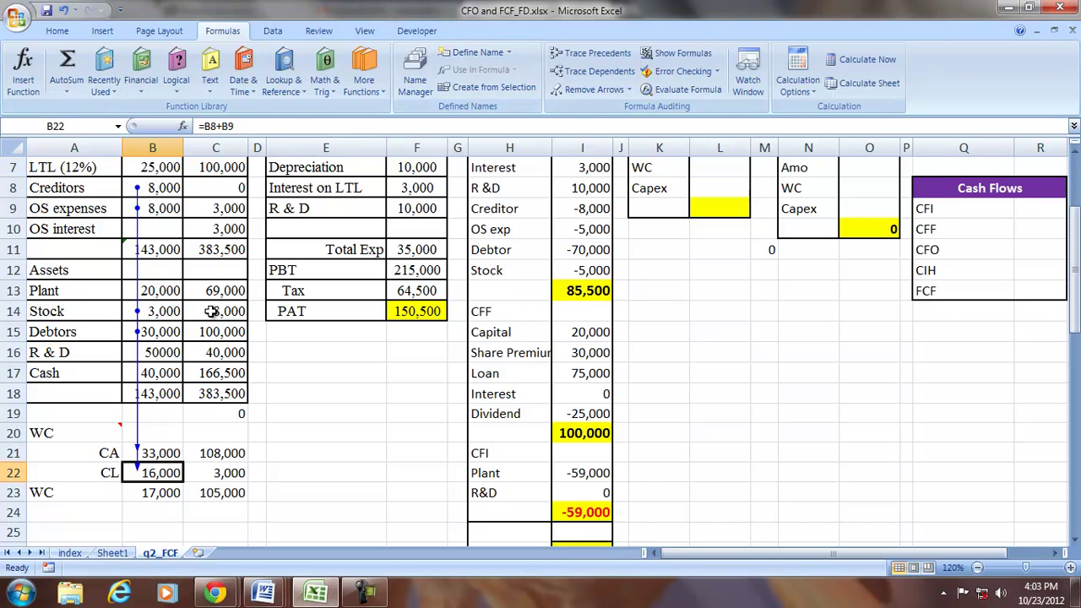
Step: Trace the precedents of the 2009 current assets in C21 and current liabilities in C22, and check the WC formula in B23
click(216, 448)
click(596, 54)
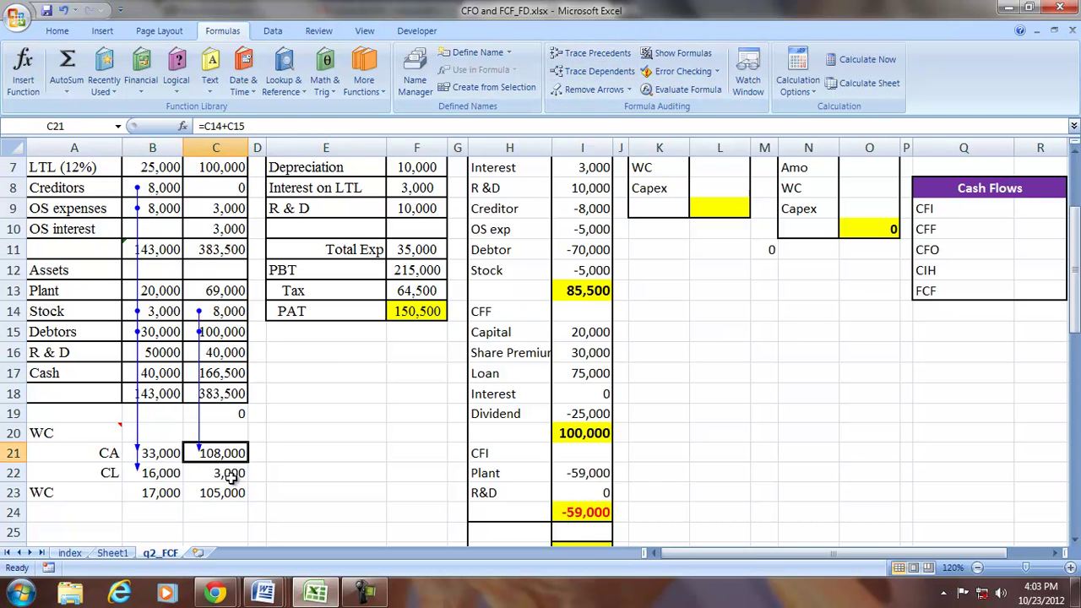
click(229, 473)
click(591, 53)
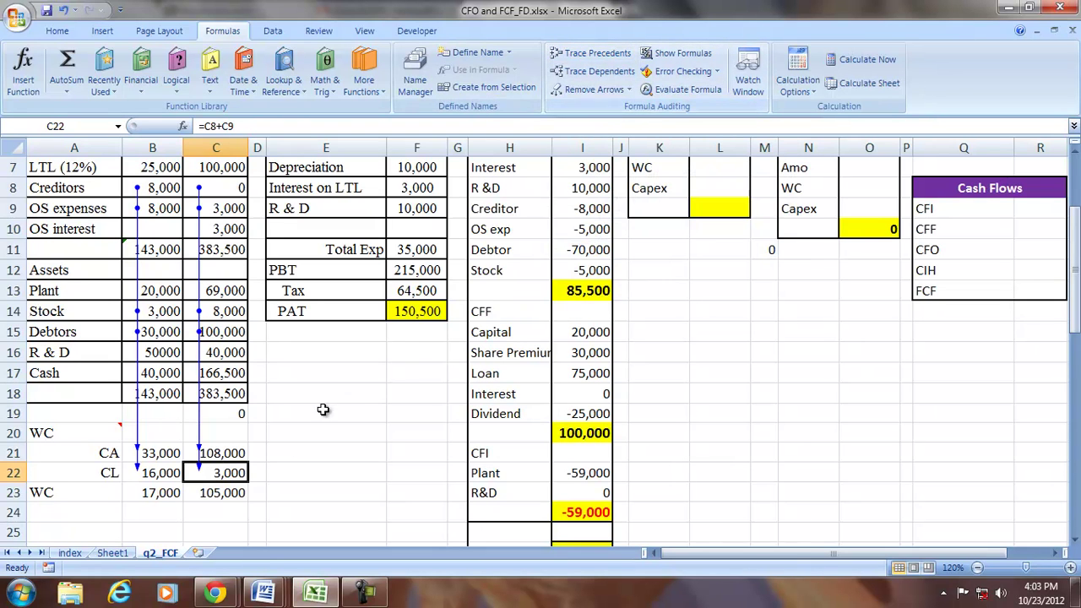
click(149, 492)
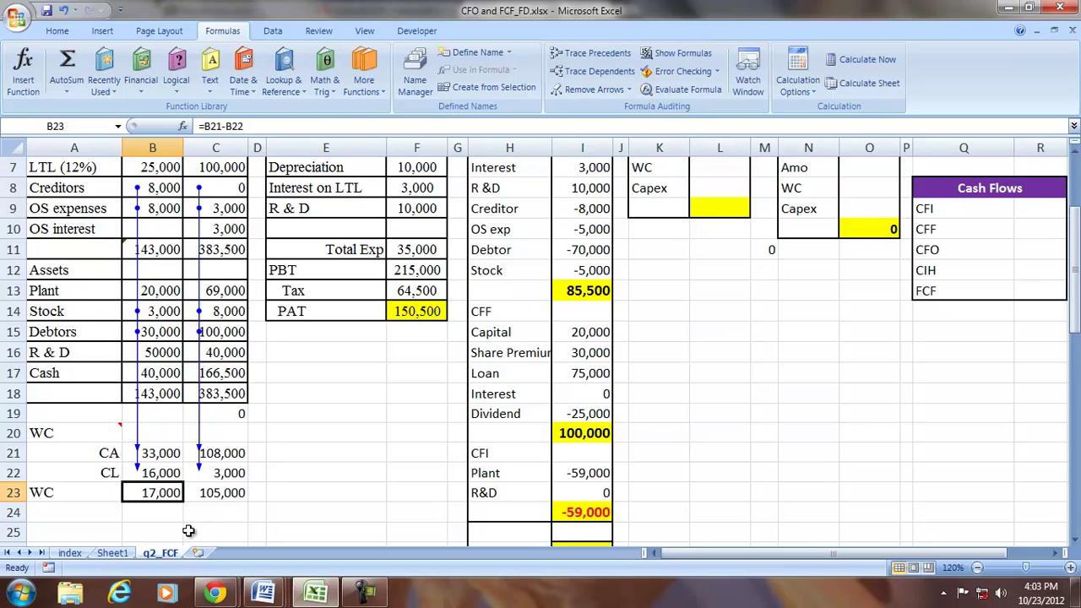
Step: Calculate the working capital change in L7 of the PAT-based FFCF table with =B23-C23
click(225, 497)
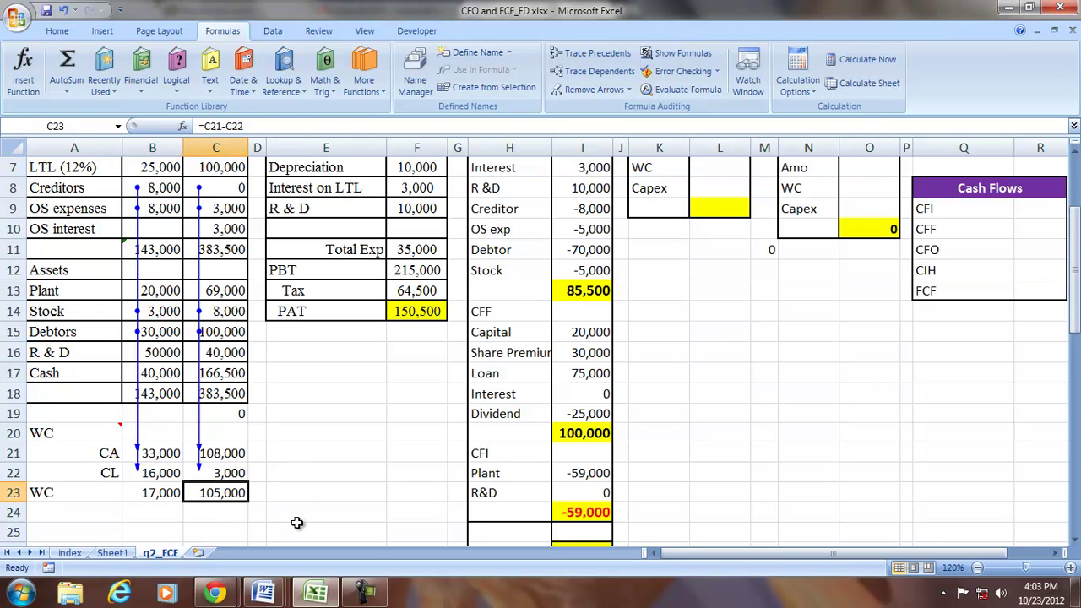
click(728, 174)
text(=)
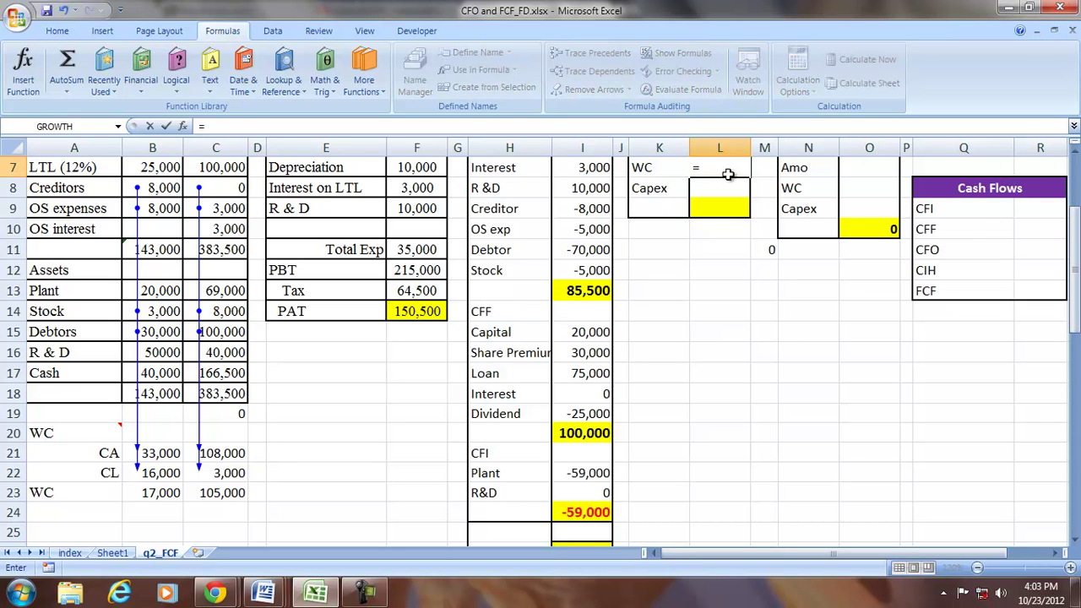
click(163, 497)
text(-)
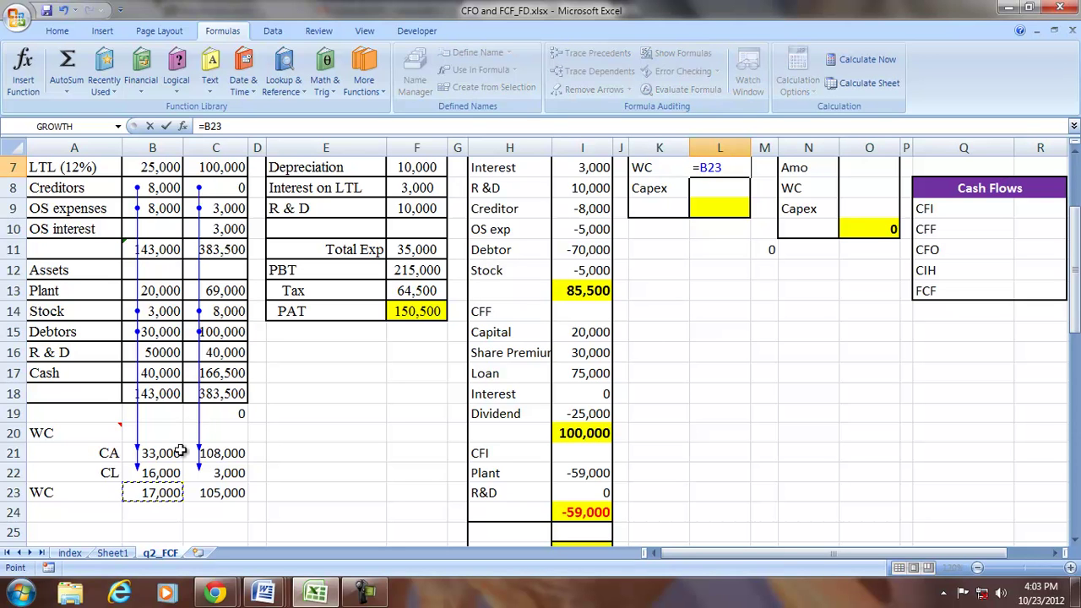
click(226, 497)
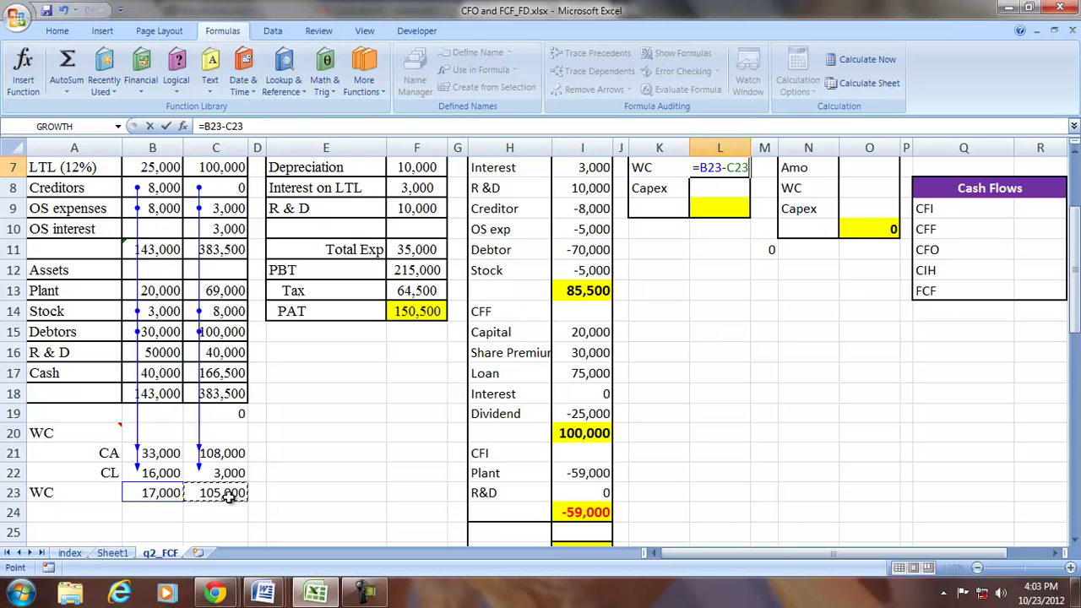
key(Return)
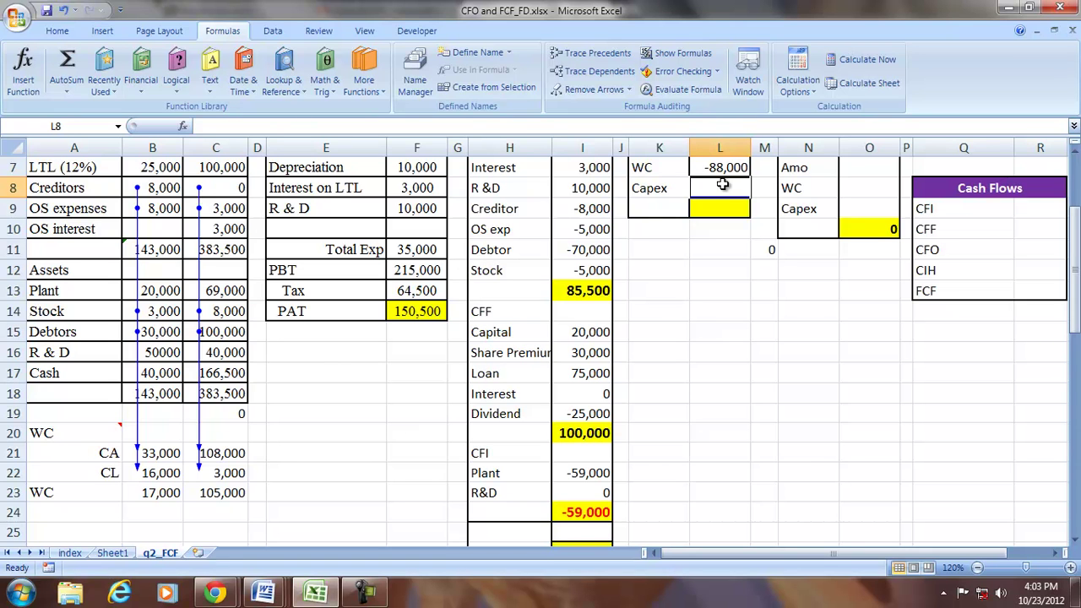
Step: Link Capex in L8 to the plant investment in the cash flow statement's CFI section (=I22)
text(=)
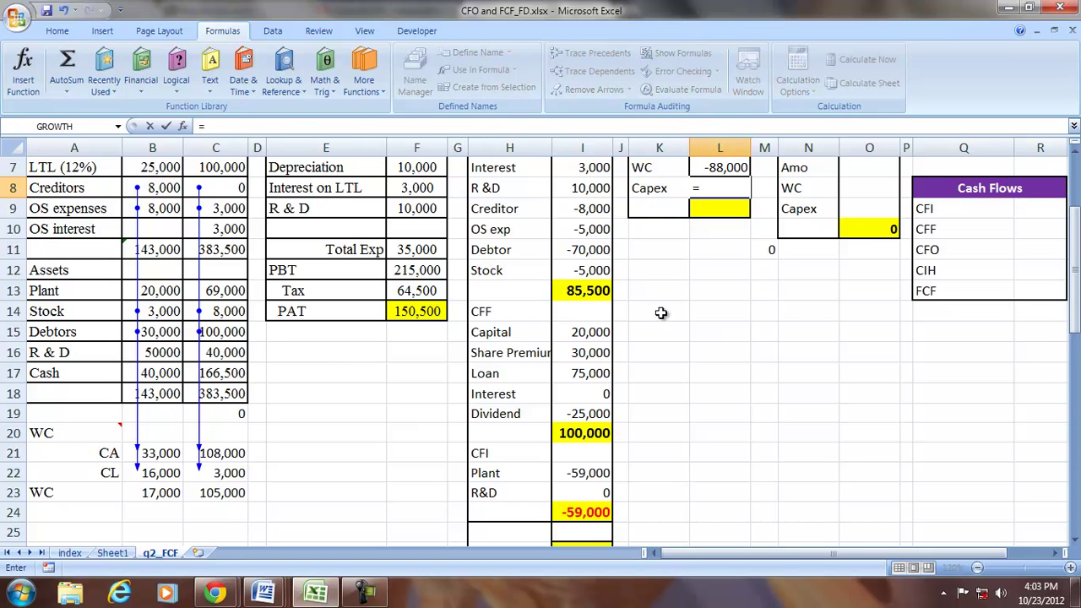
click(585, 473)
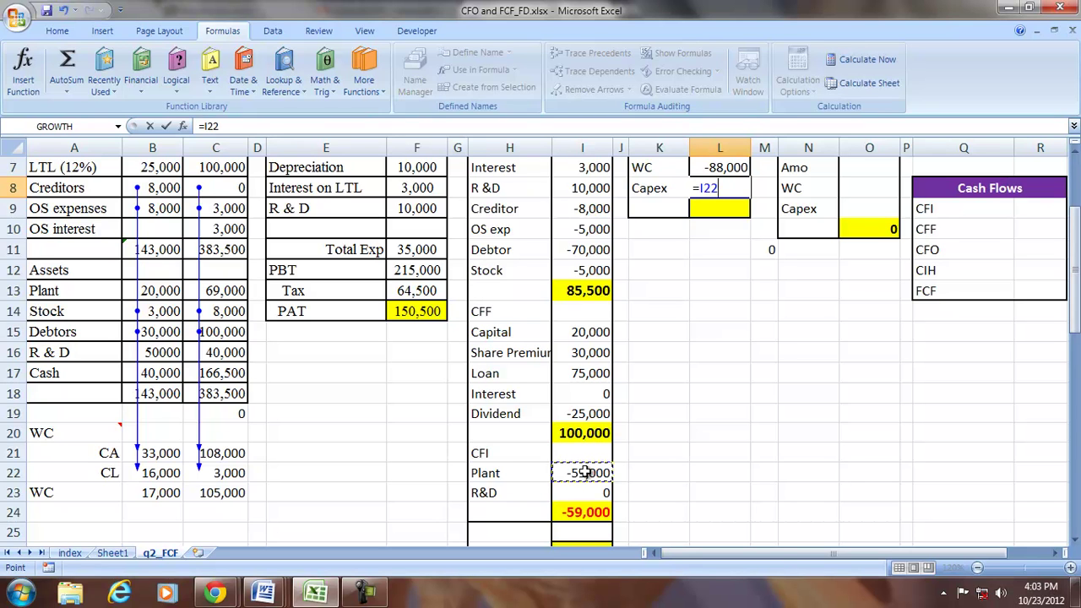
key(Return)
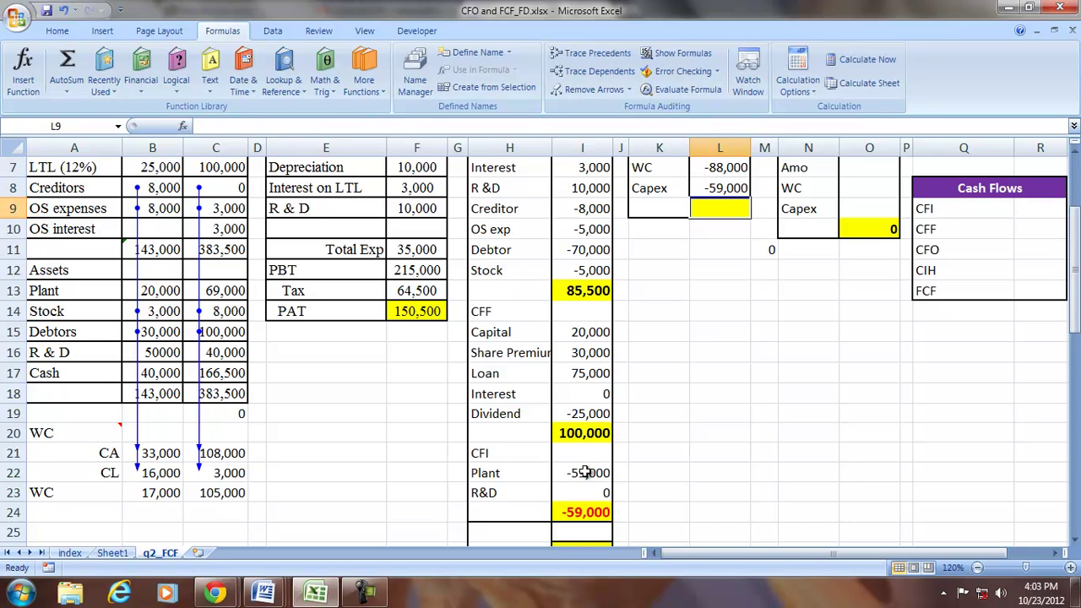
Step: Total the PAT-based FFCF items L3:L8 with a SUM in the yellow cell L9
scroll(755, 489, up, 2)
drag(701, 211, 715, 305)
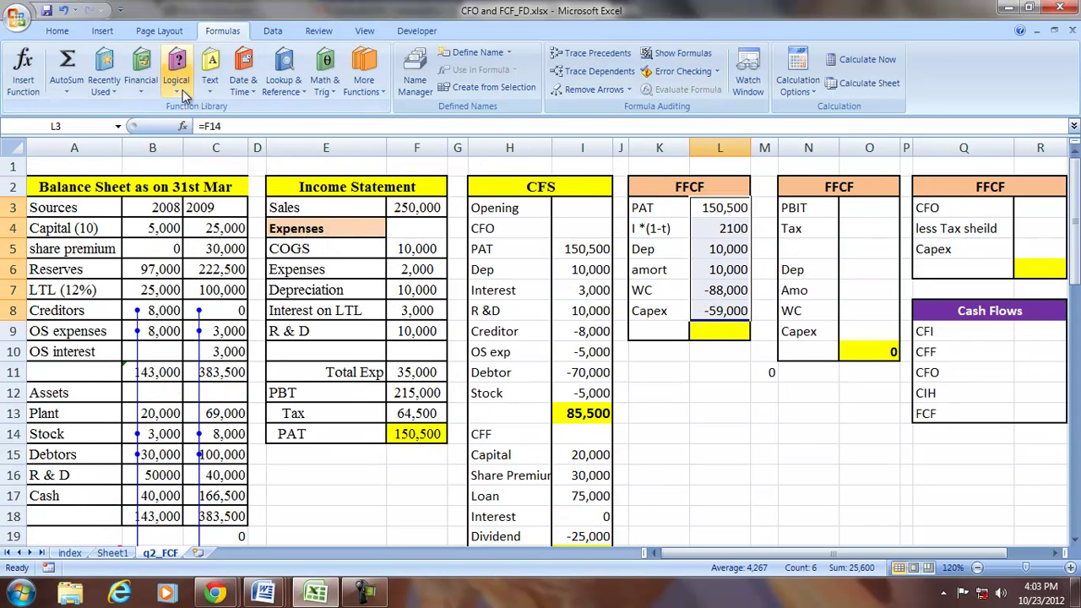
click(66, 63)
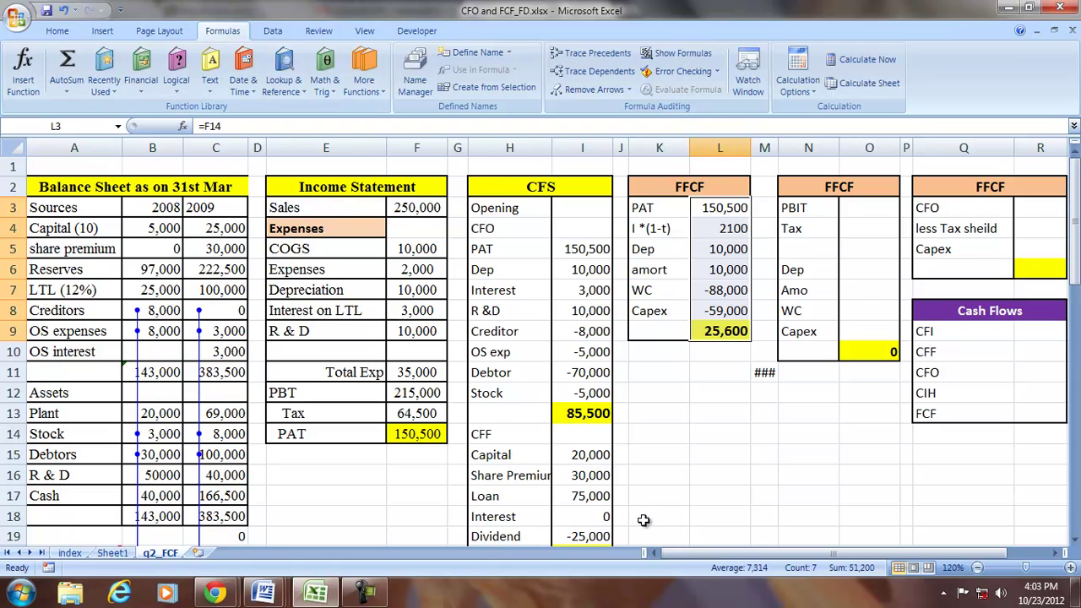
click(732, 412)
drag(718, 210, 722, 291)
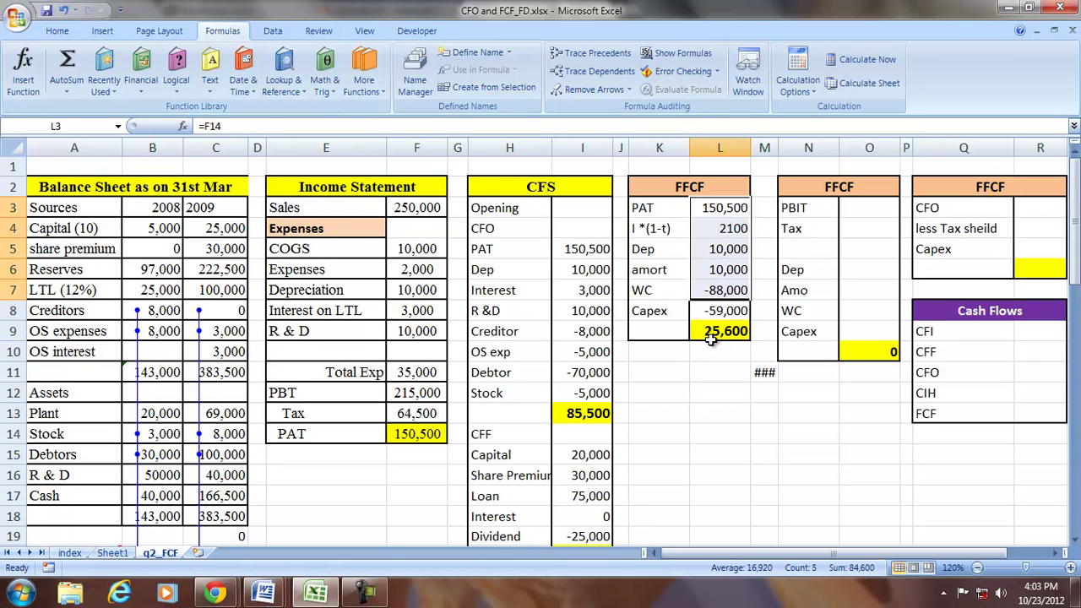
click(712, 337)
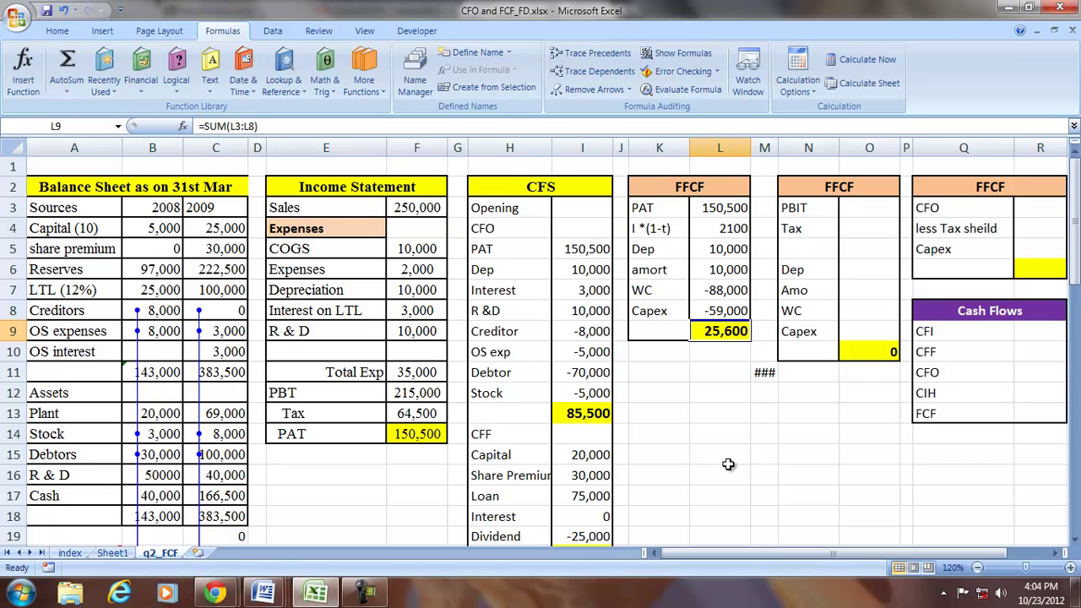
click(693, 193)
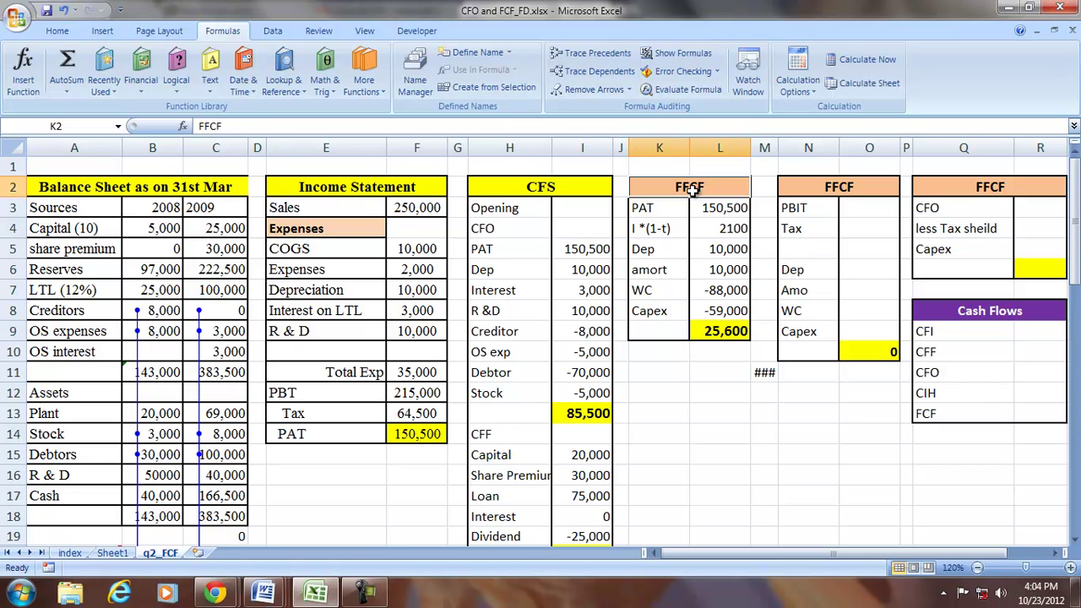
click(712, 335)
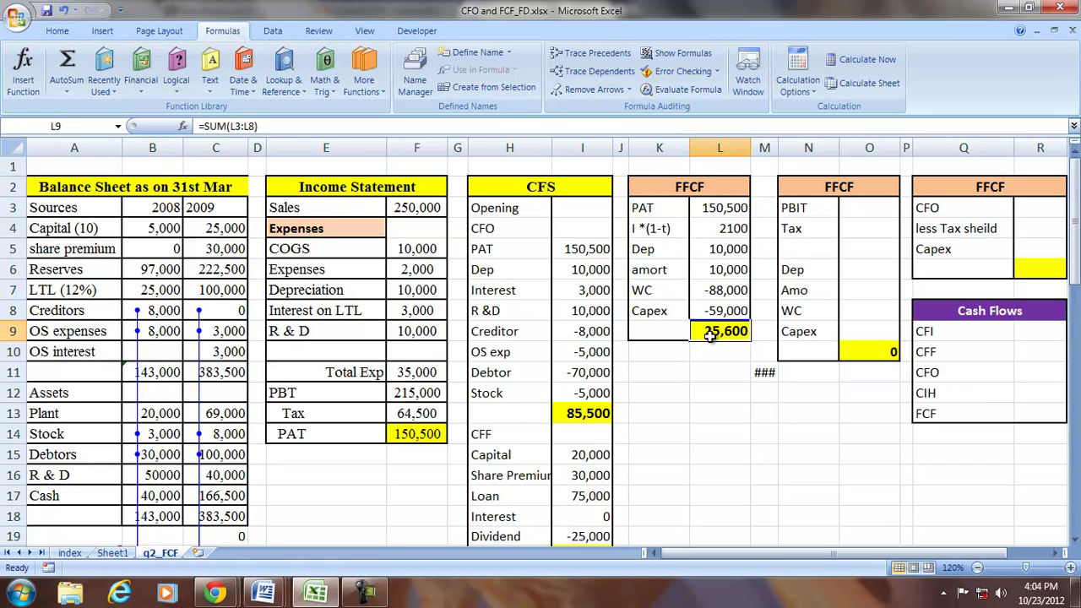
Step: Calculate PBIT in O3 as sales less COGS, expenses, depreciation and R & D with =F3-F5-F6-F7-F9
click(873, 211)
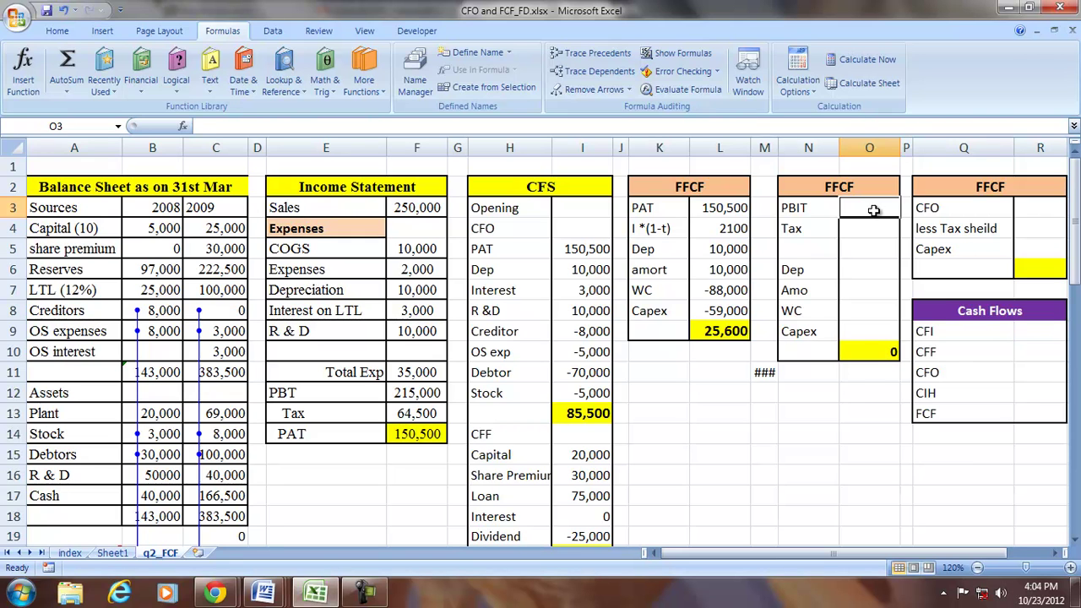
text(=)
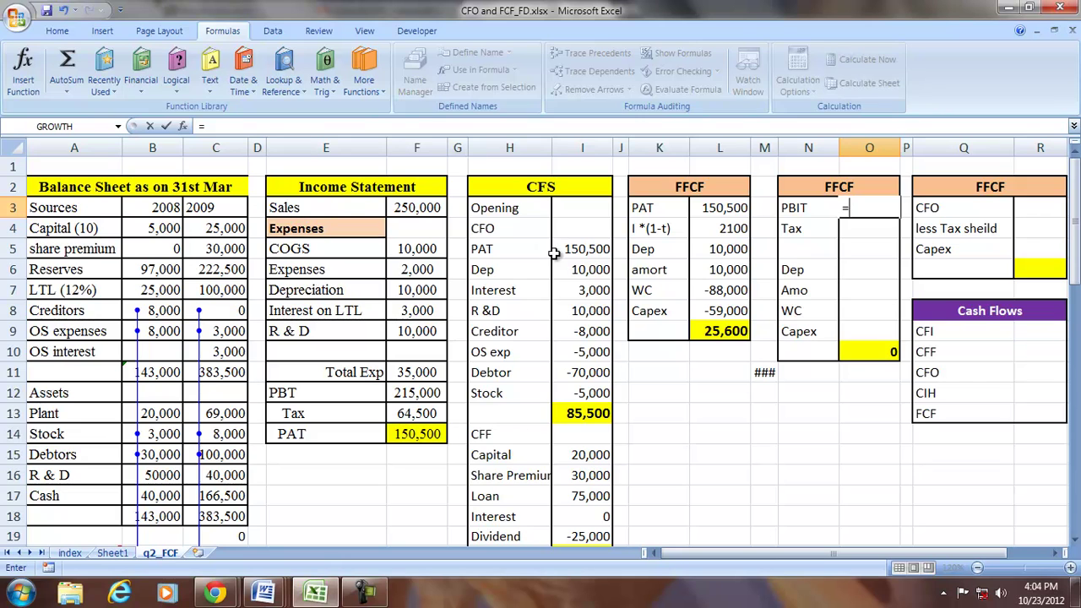
click(422, 213)
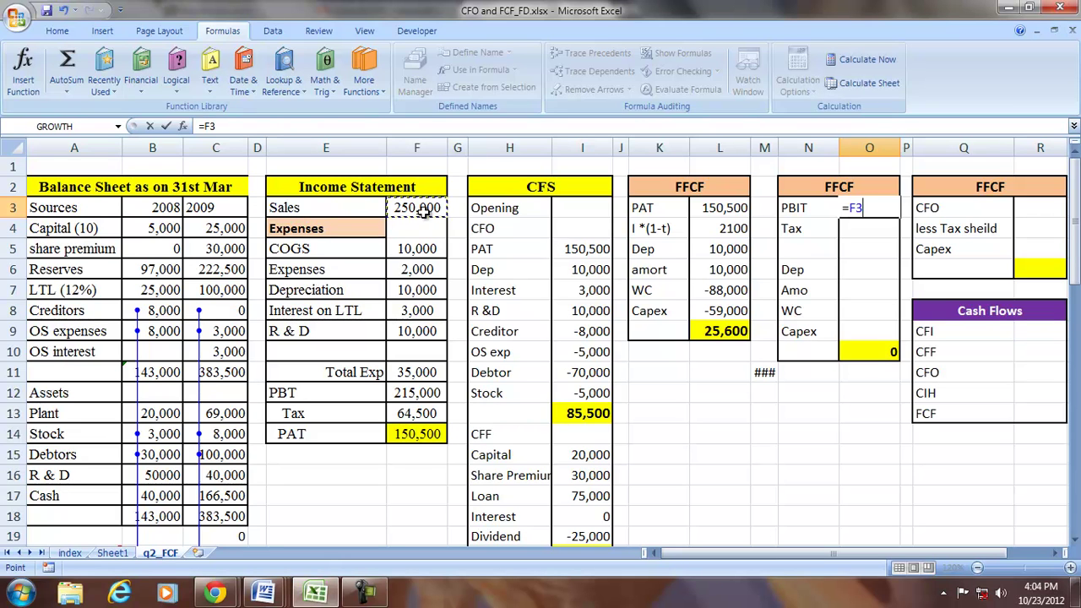
text(-)
click(410, 250)
text(-)
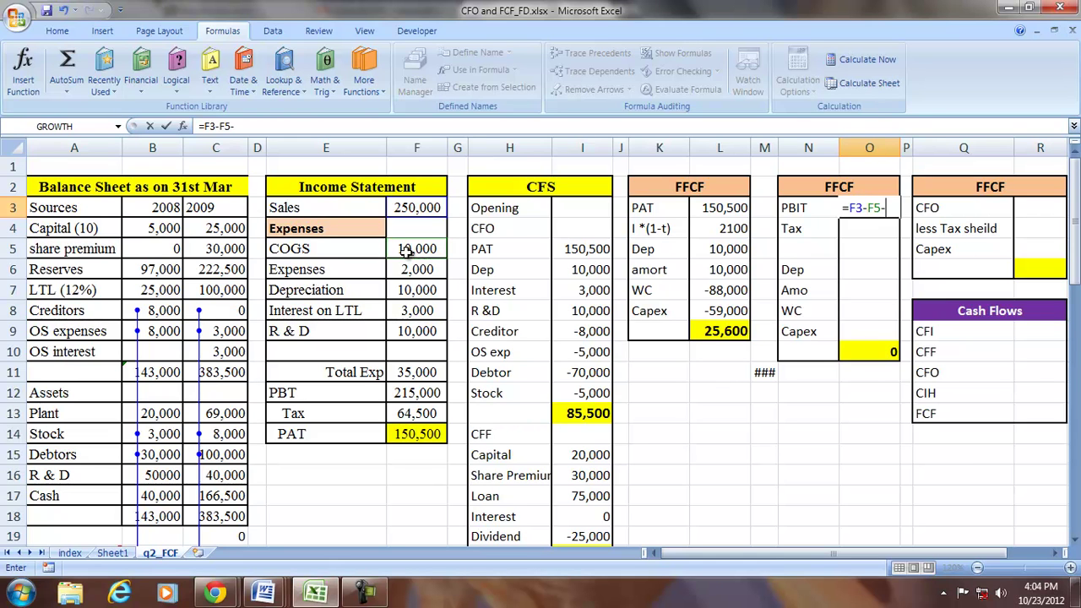
click(407, 271)
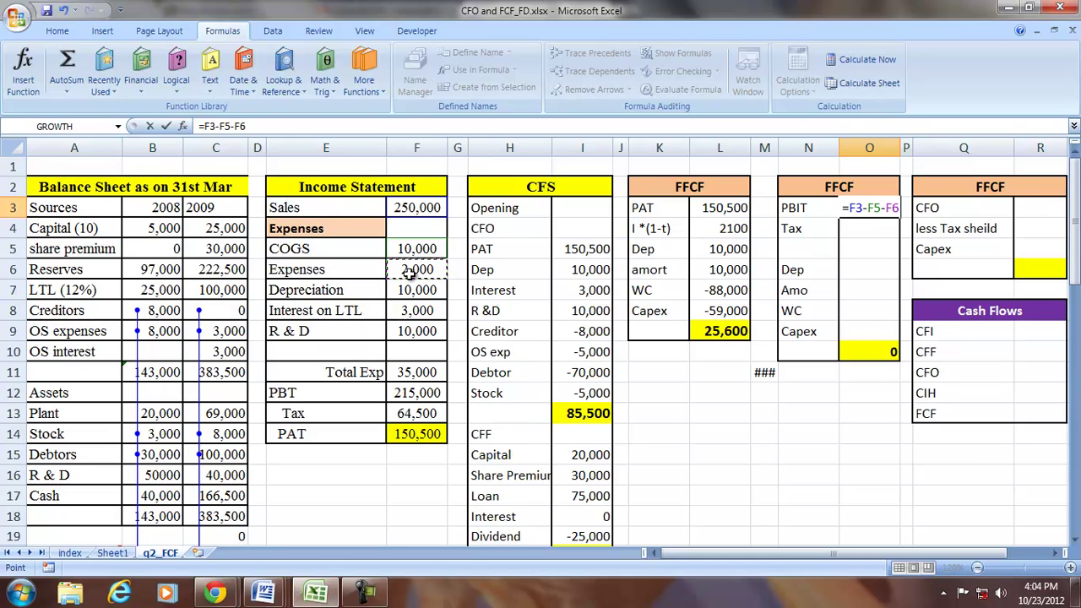
text(-)
click(408, 288)
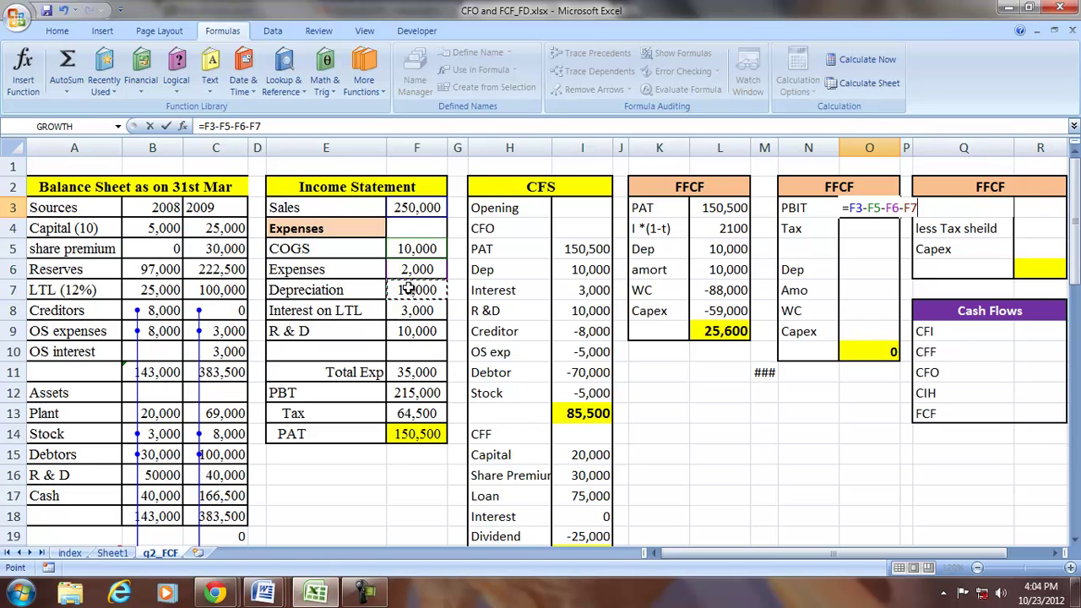
text(-)
click(417, 332)
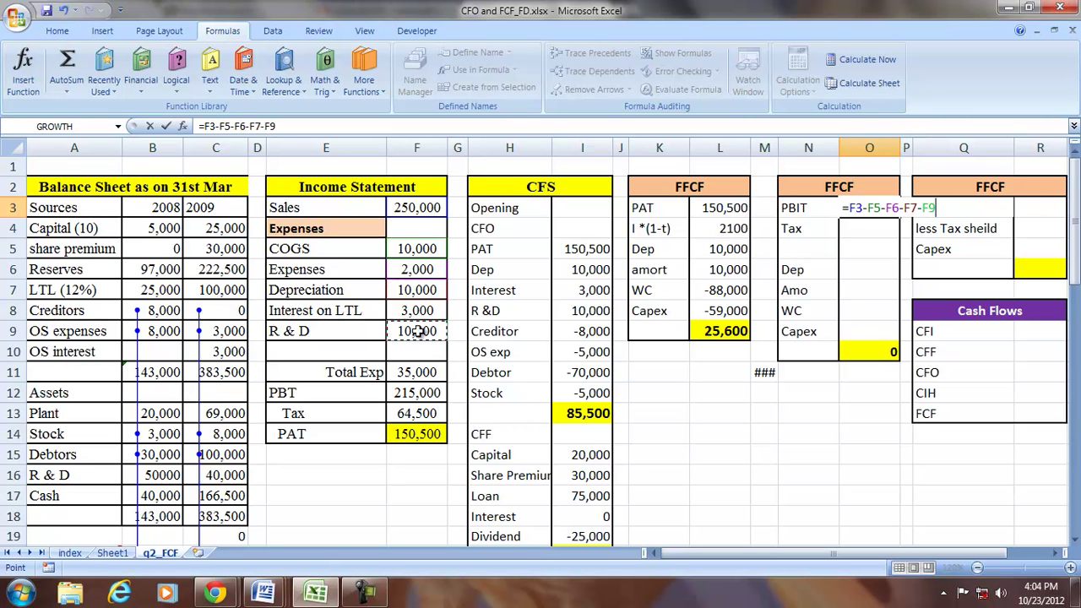
key(Return)
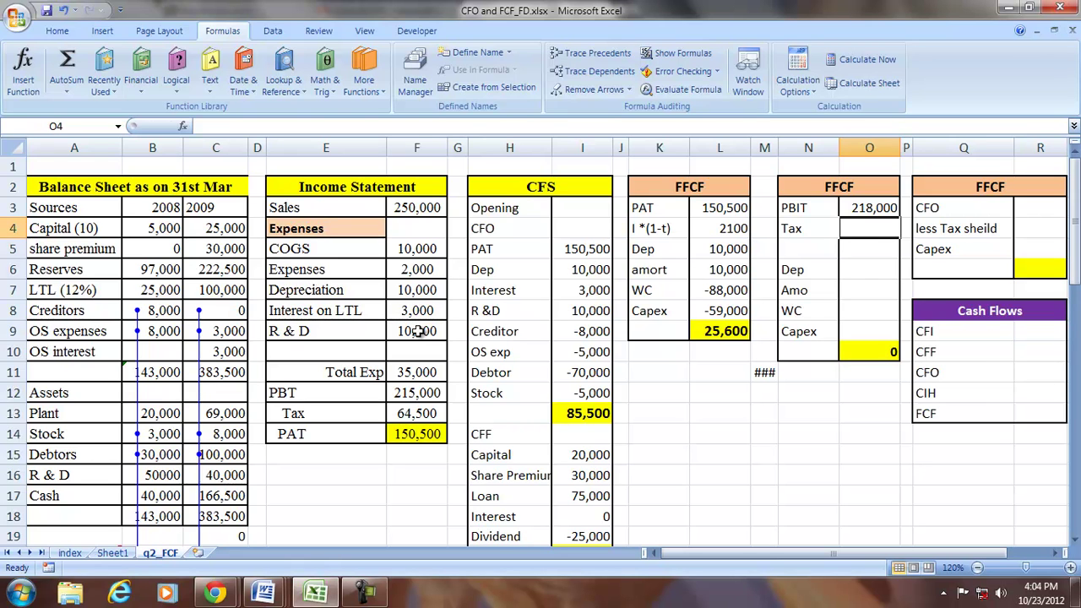
Step: Calculate the tax on PBIT at 30% in O4 with =O3*.30
text(=)
key(Up)
text(*.30)
key(Return)
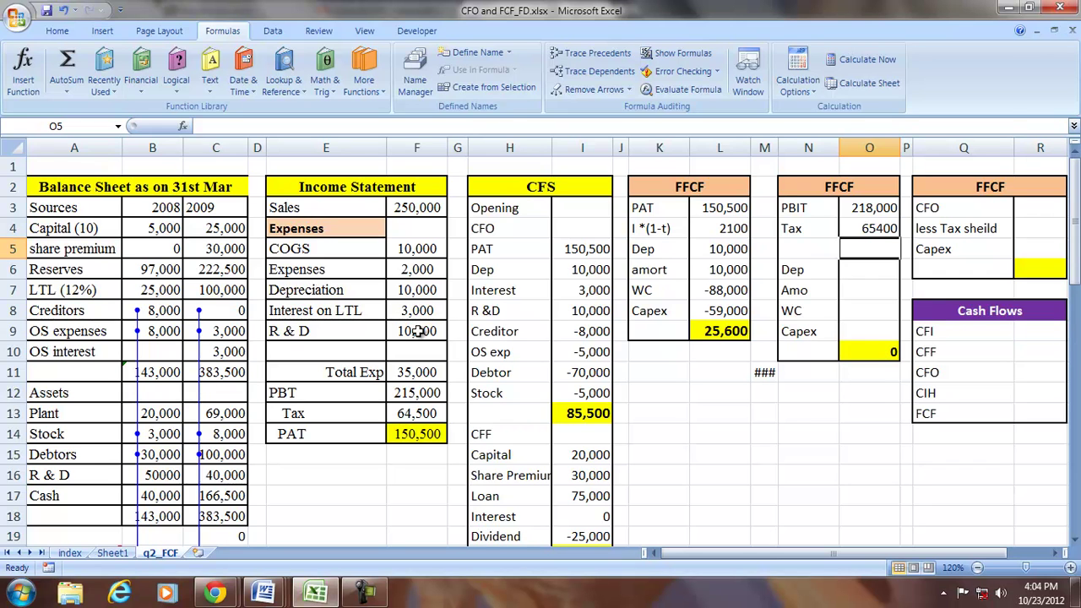
Step: Calculate the after-tax PBIT in O5 by subtracting the tax from PBIT (=O3-O4)
text(=)
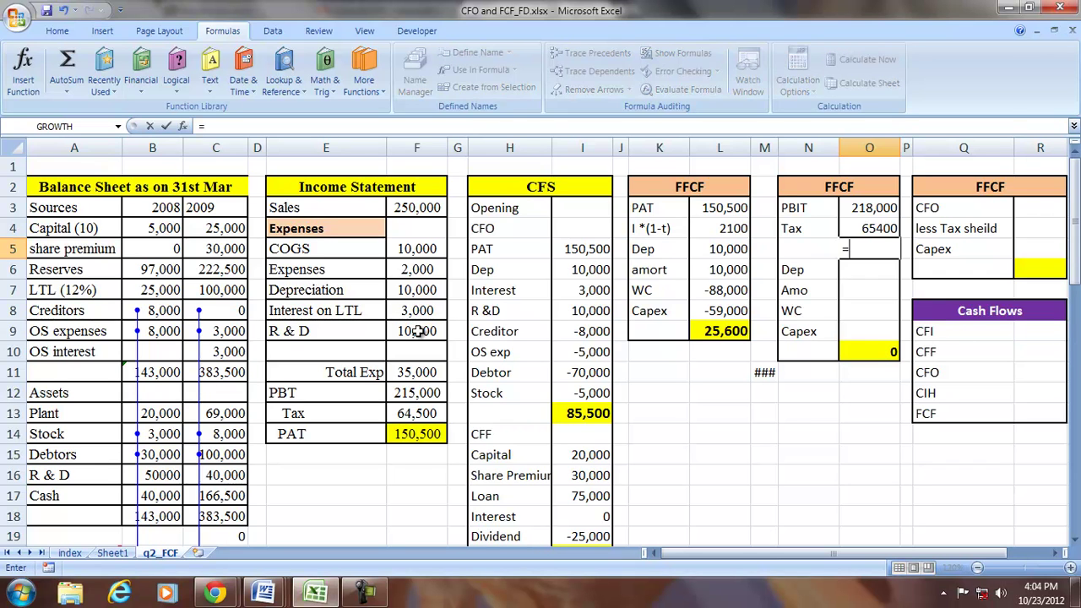
key(Up)
key(Up)
text(-)
key(Up)
key(Return)
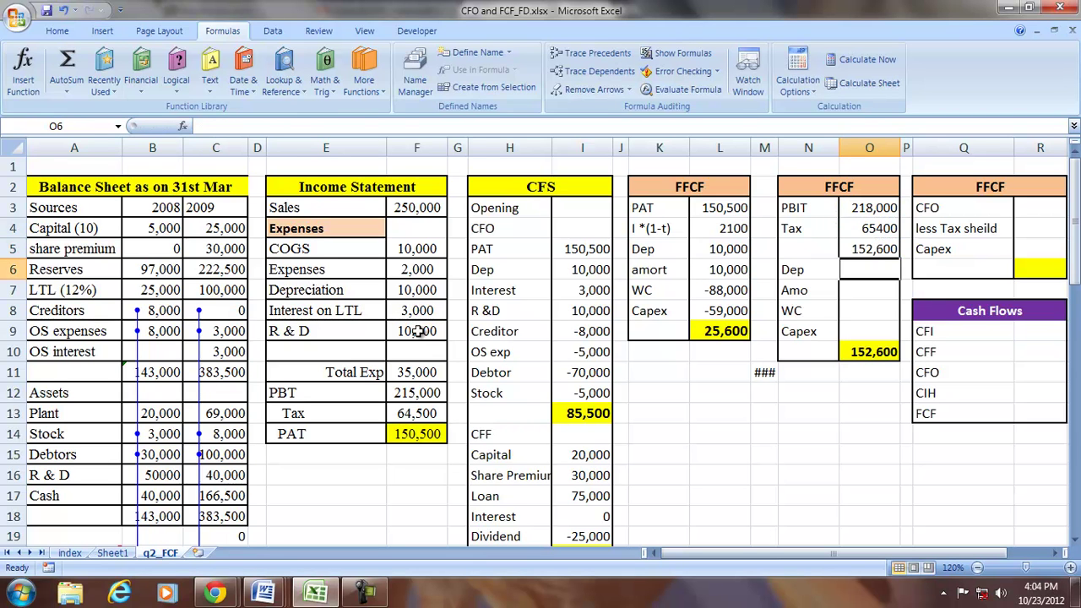
Step: Link Dep in O6 to the cash flow statement's depreciation (=I6) and Amo in O7 to its R&D (=I8)
text(=)
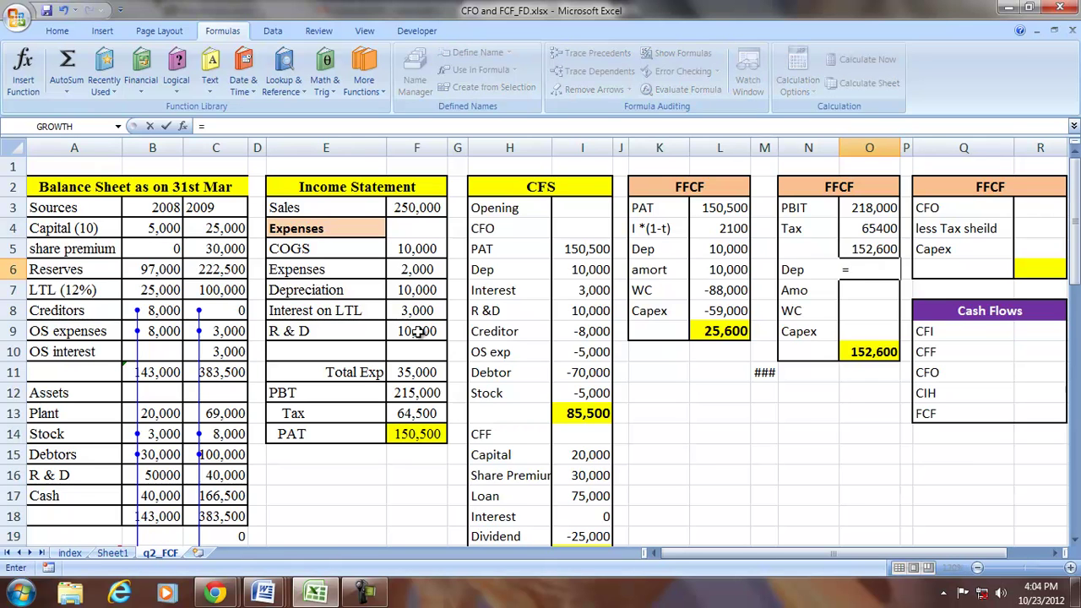
click(572, 270)
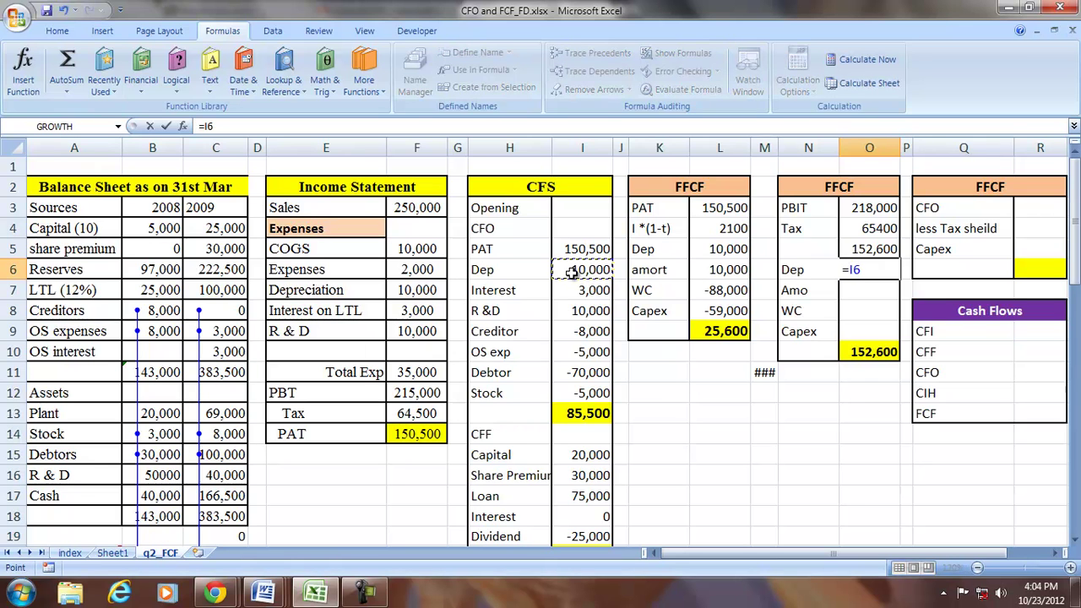
key(Return)
text(=)
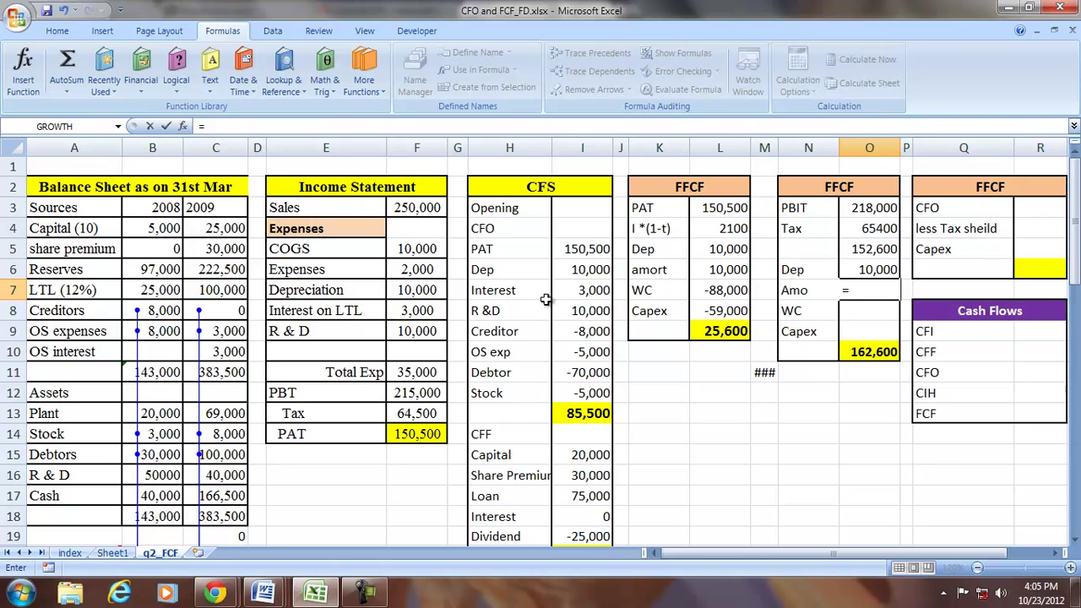
click(579, 313)
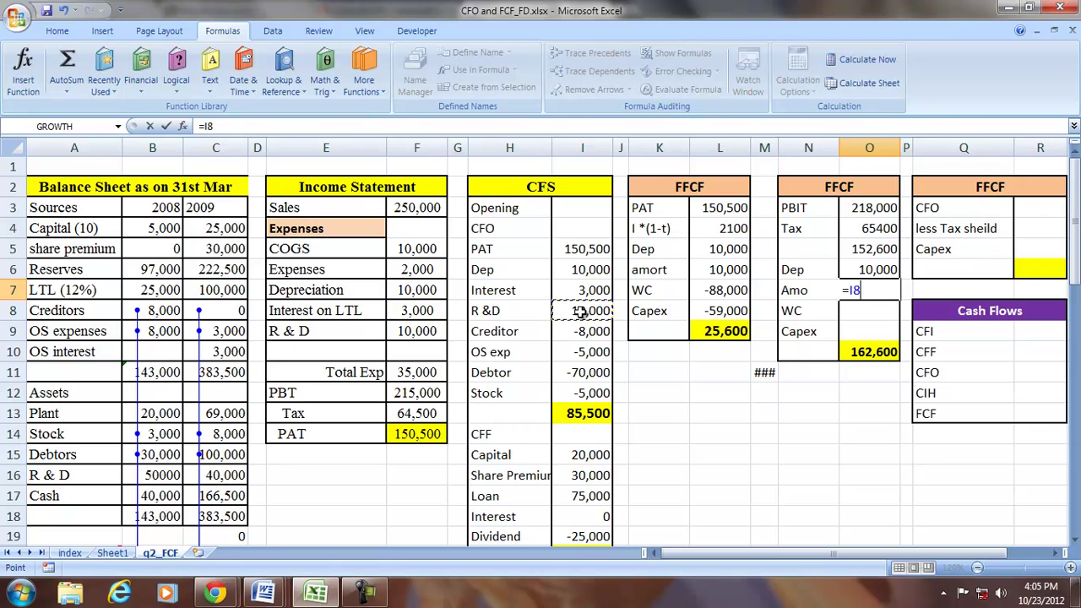
key(Return)
Step: Link WC in O8 and Capex in O9 to the PAT-based FFCF table's values (=L7 and =L8)
text(=)
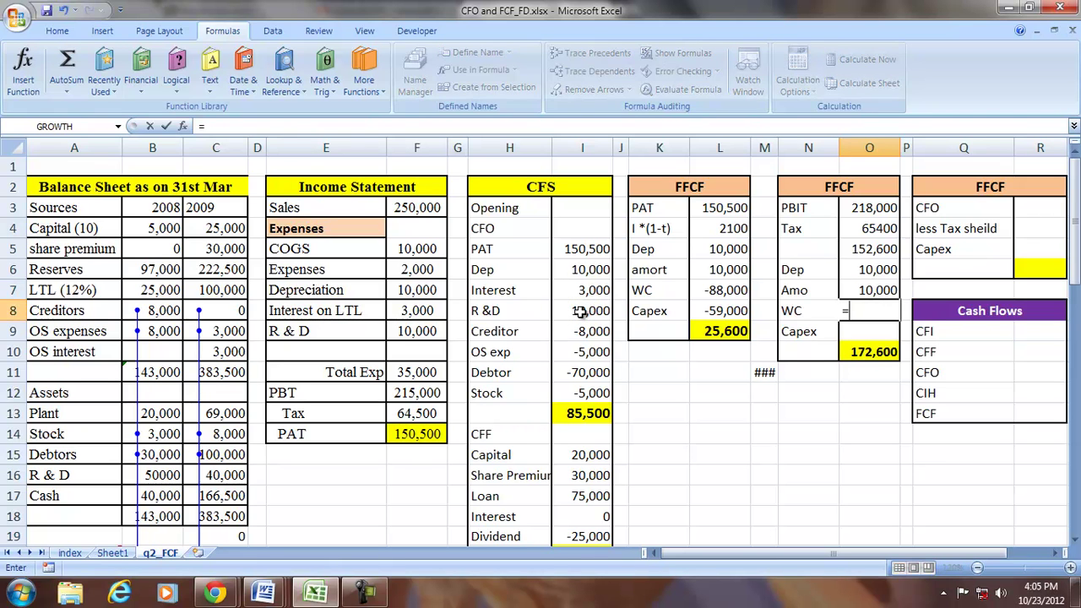
click(719, 291)
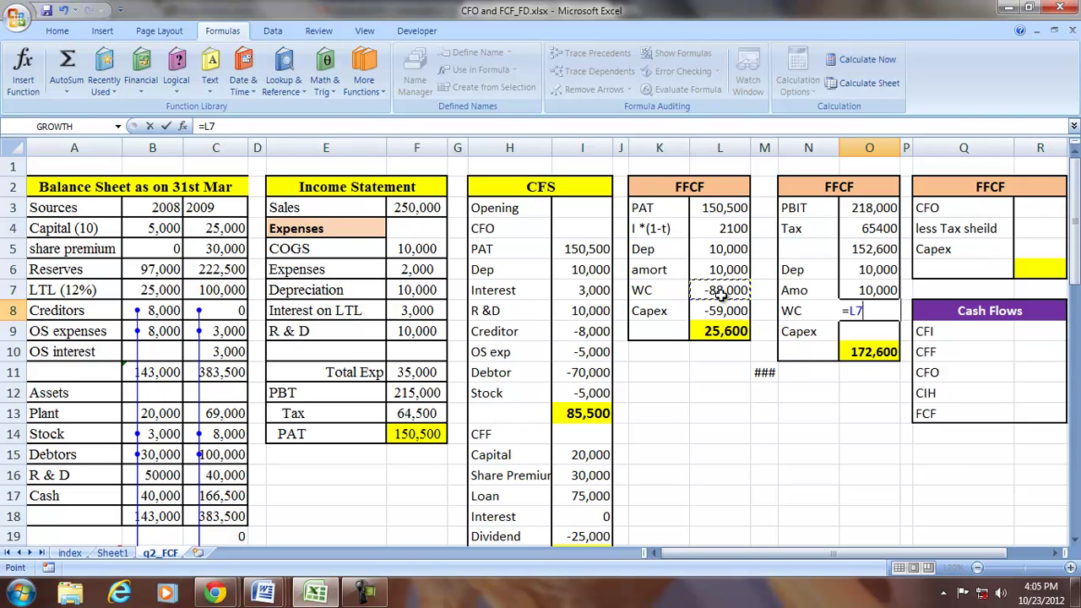
key(Return)
text(=)
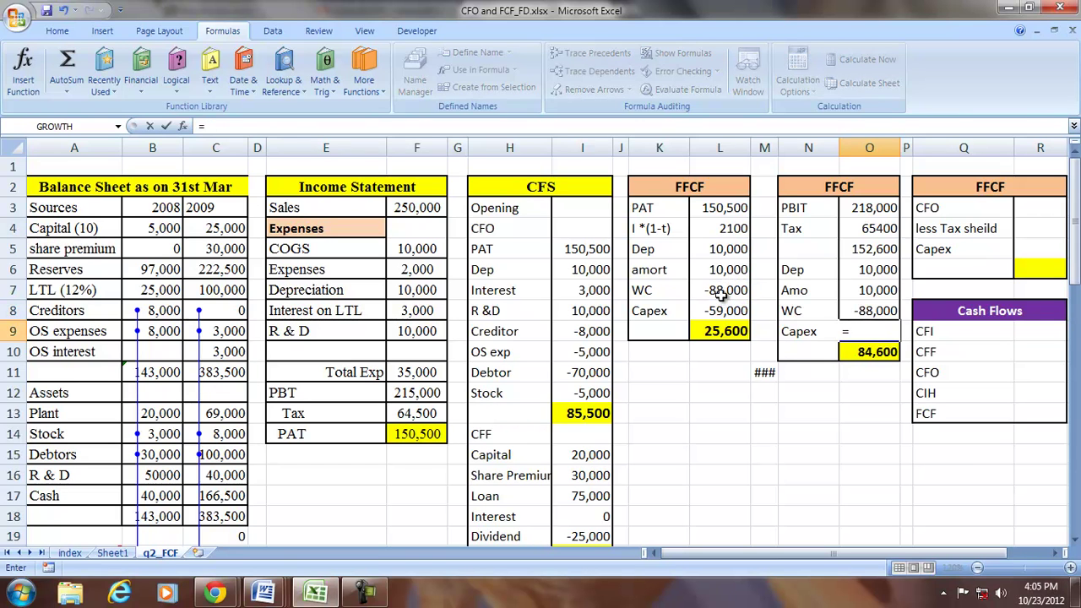
click(709, 310)
key(Return)
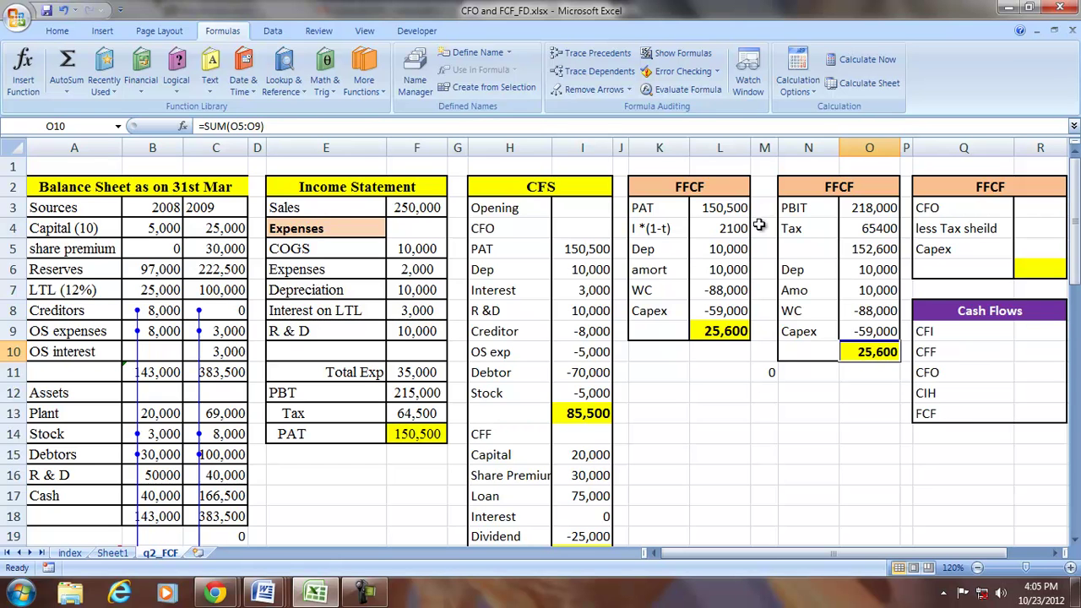
Step: Link CFO in R3 of the third FFCF table to the cash flow statement's operating cash flow total (=I13)
click(791, 208)
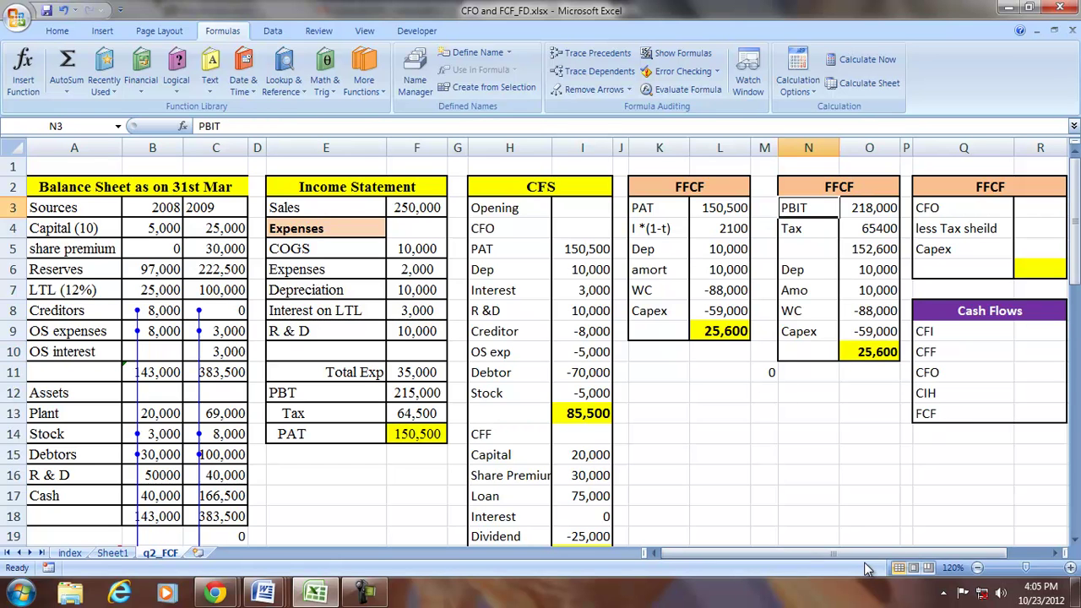
drag(863, 561, 906, 562)
click(874, 194)
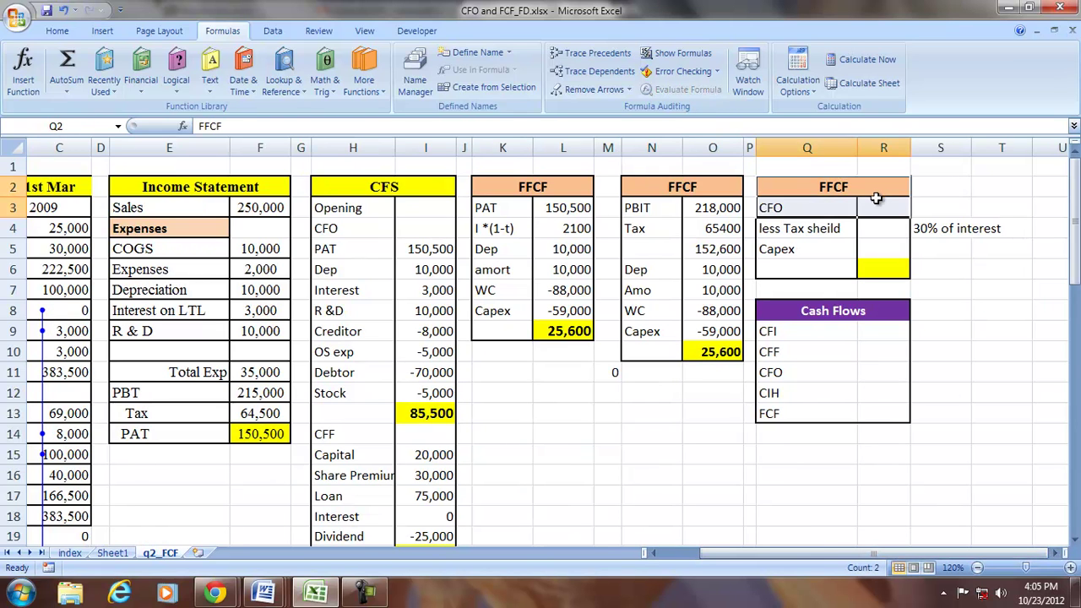
click(887, 206)
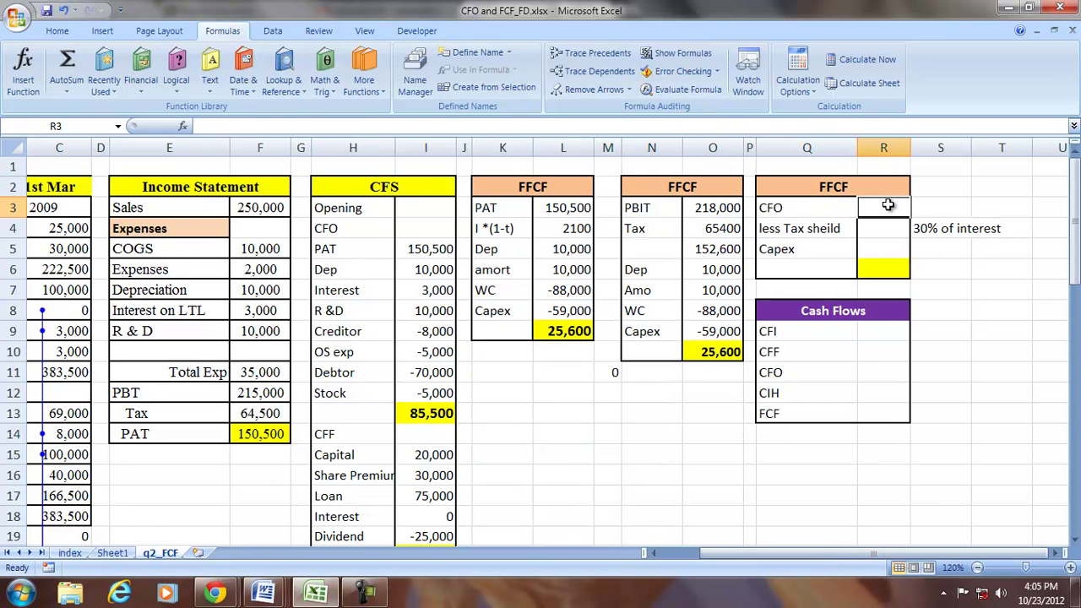
text(=)
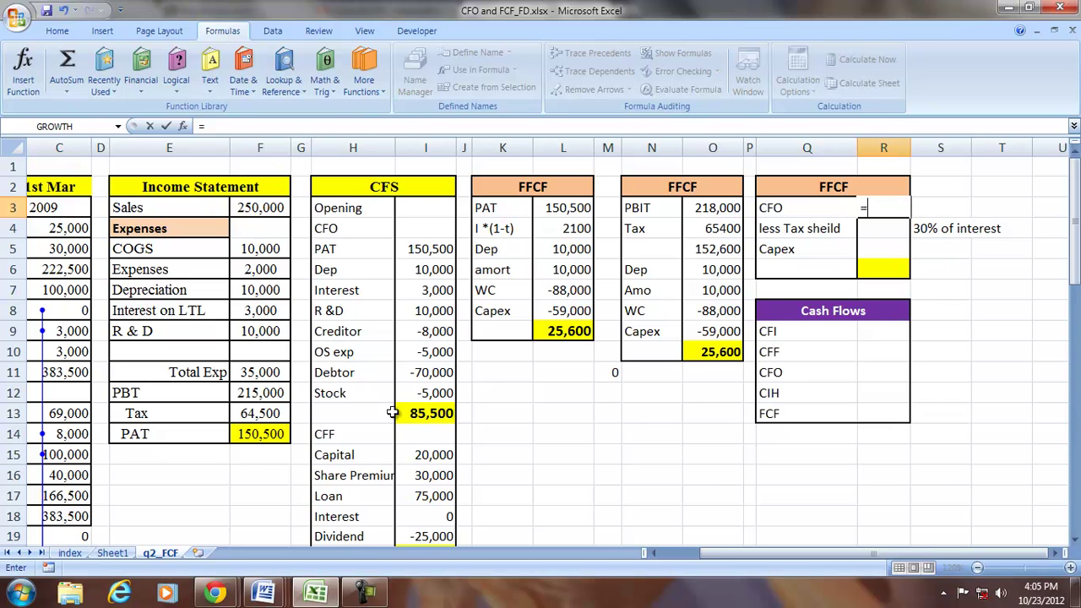
click(423, 413)
key(Return)
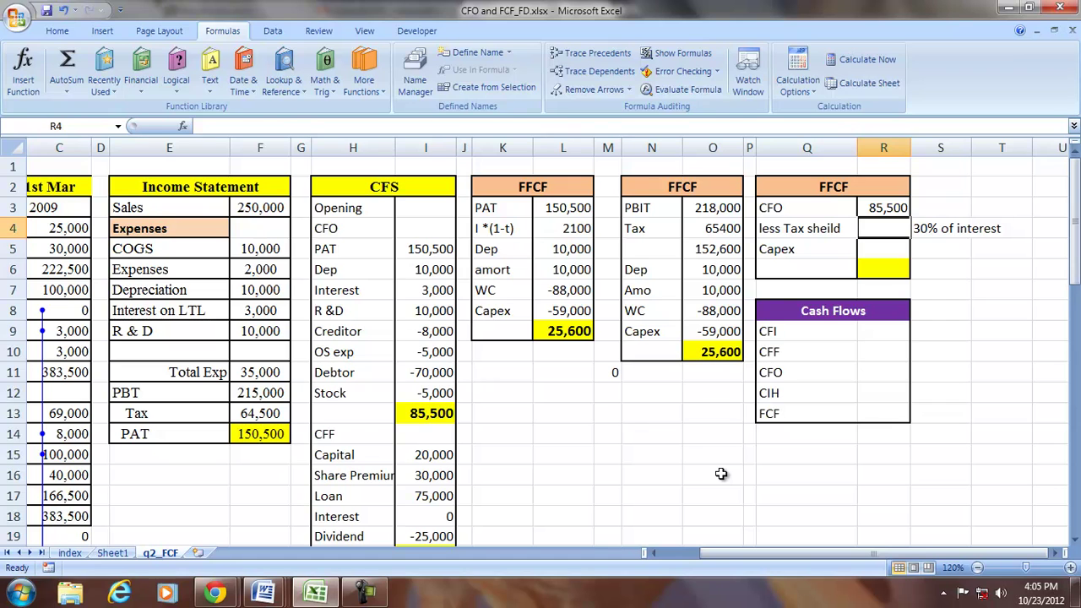
Step: Calculate the tax shield in R4 as interest minus after-tax interest with =I7-L4
text(=)
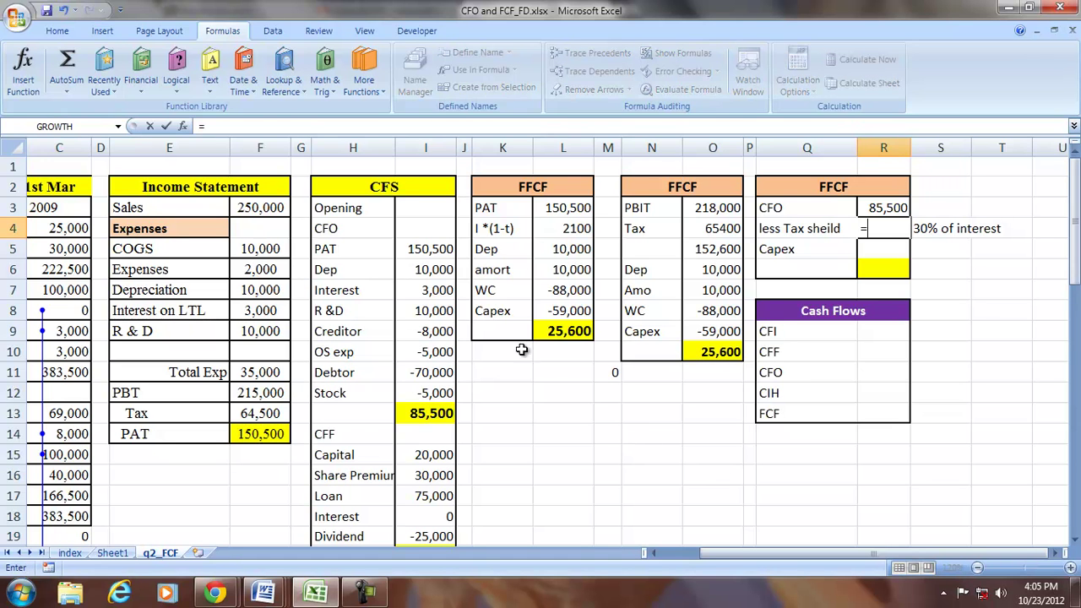
click(424, 292)
text(-)
click(561, 228)
key(Return)
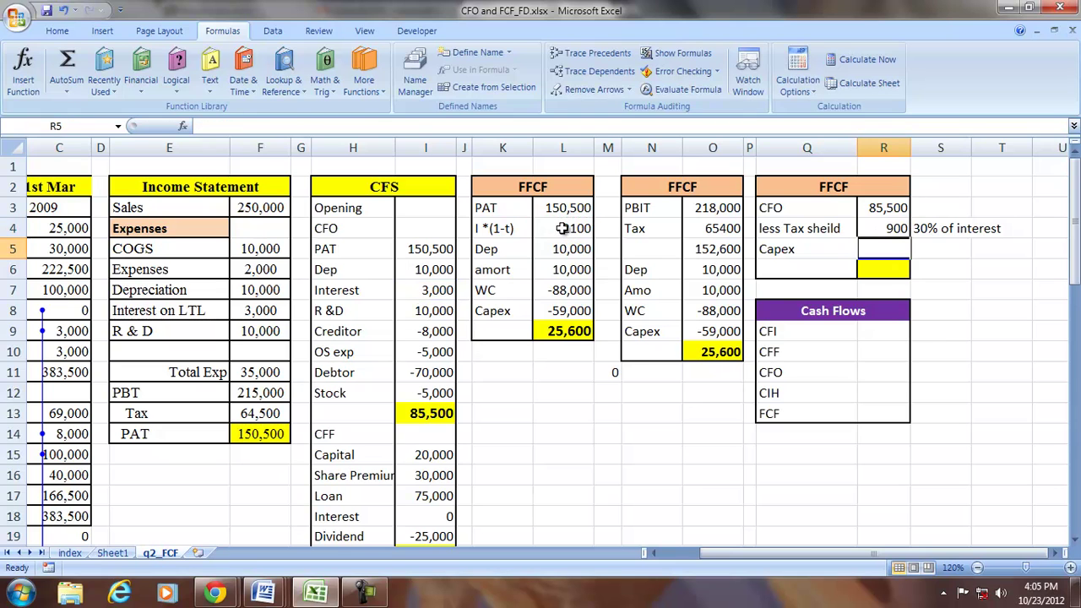
Step: Make the tax shield in R4 a deduction by changing its formula to =-(I7-L4)
key(Up)
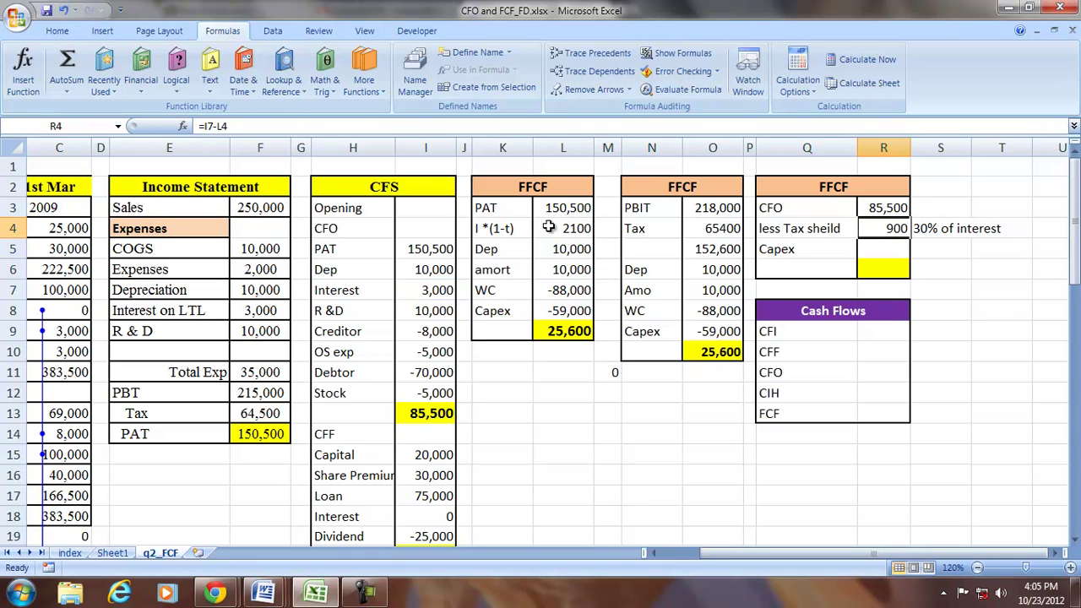
click(212, 127)
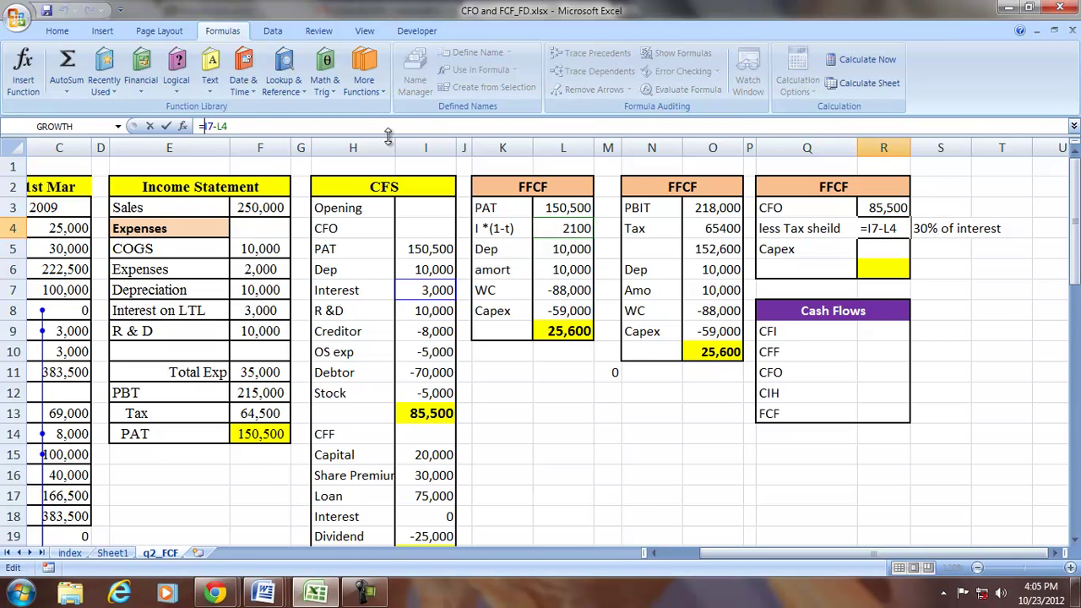
text(()
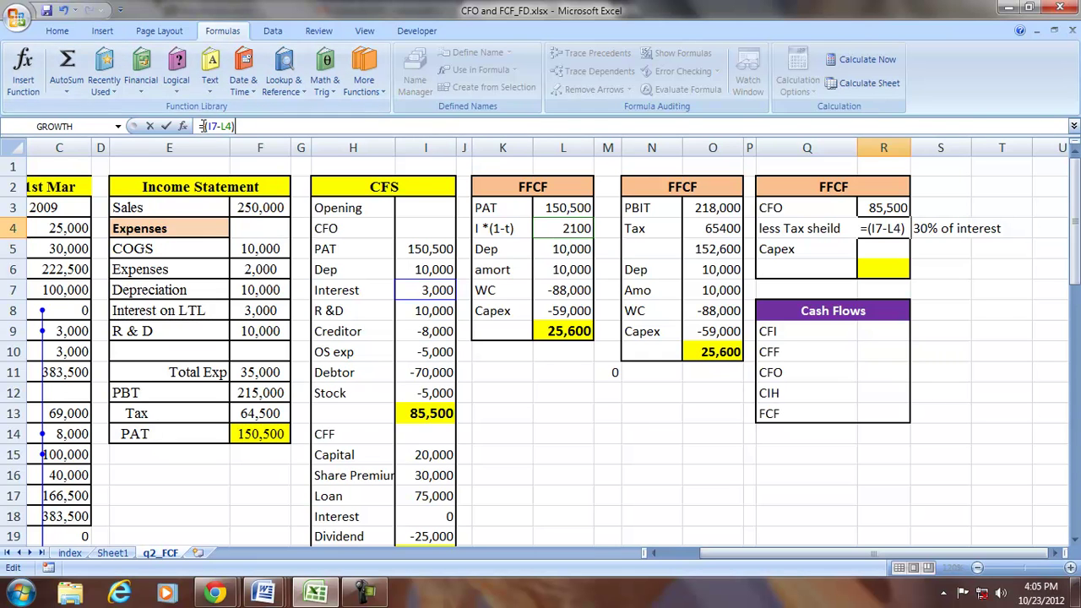
text(-)
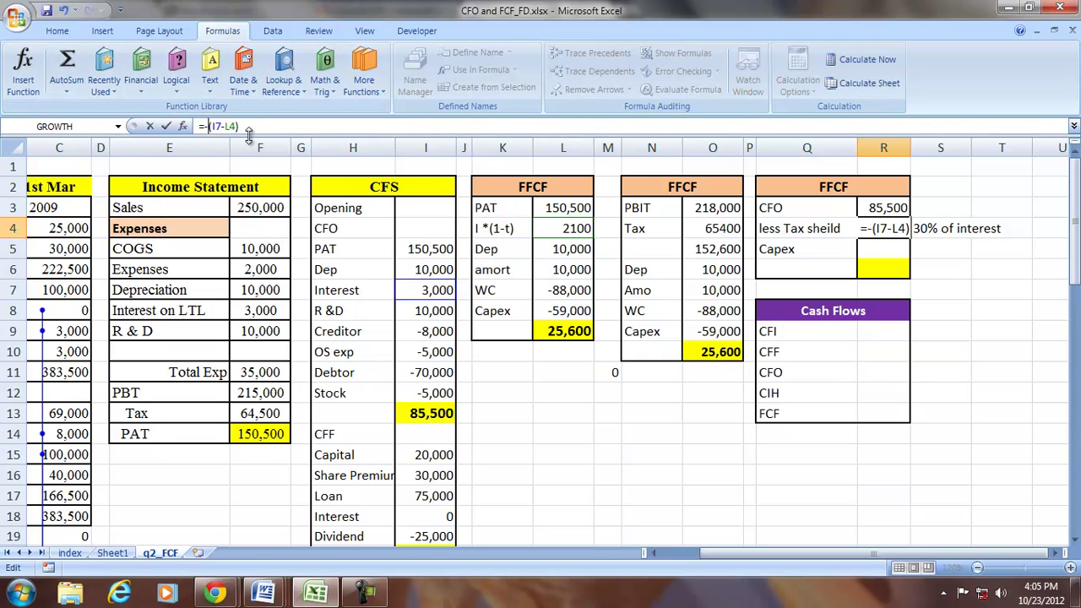
key(Return)
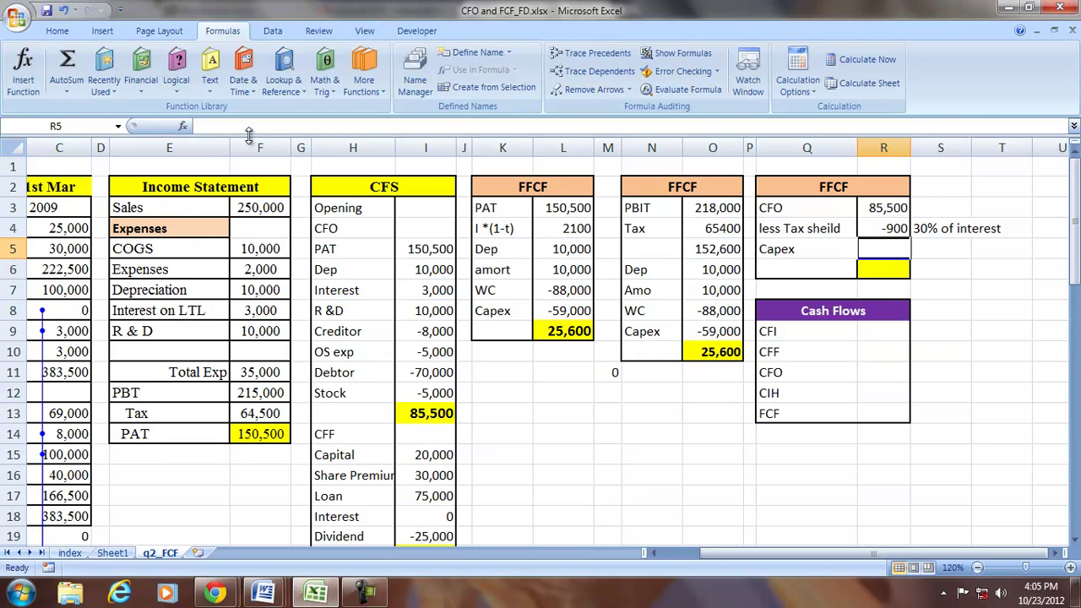
Step: Link Capex in R5 to the PAT-based table's capex (=L8), and total R3:R5 in R6 with AutoSum
text(=)
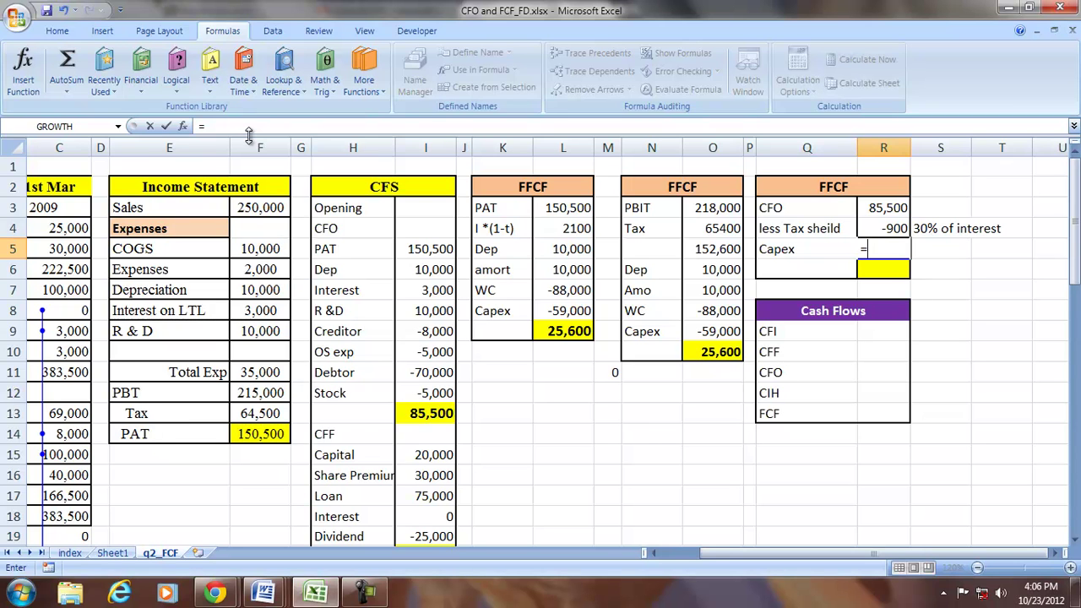
click(550, 309)
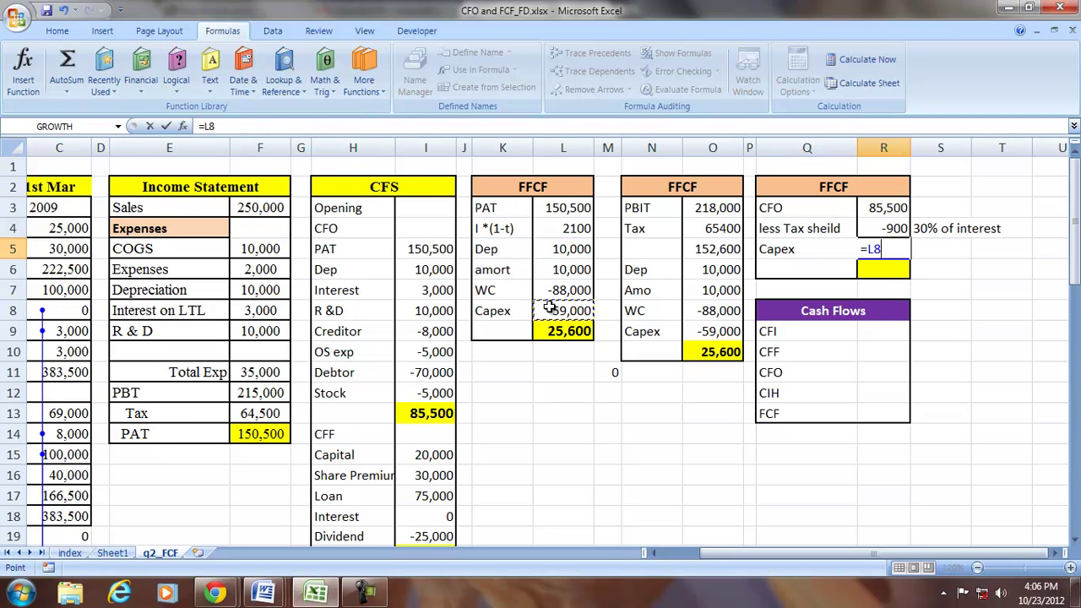
key(Return)
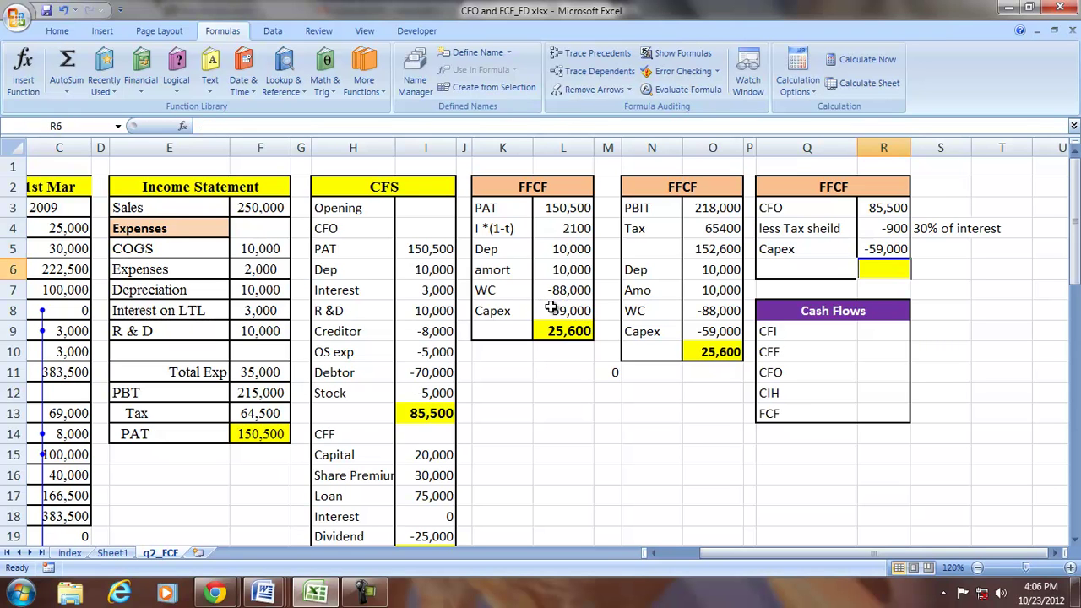
click(884, 208)
drag(884, 213, 883, 249)
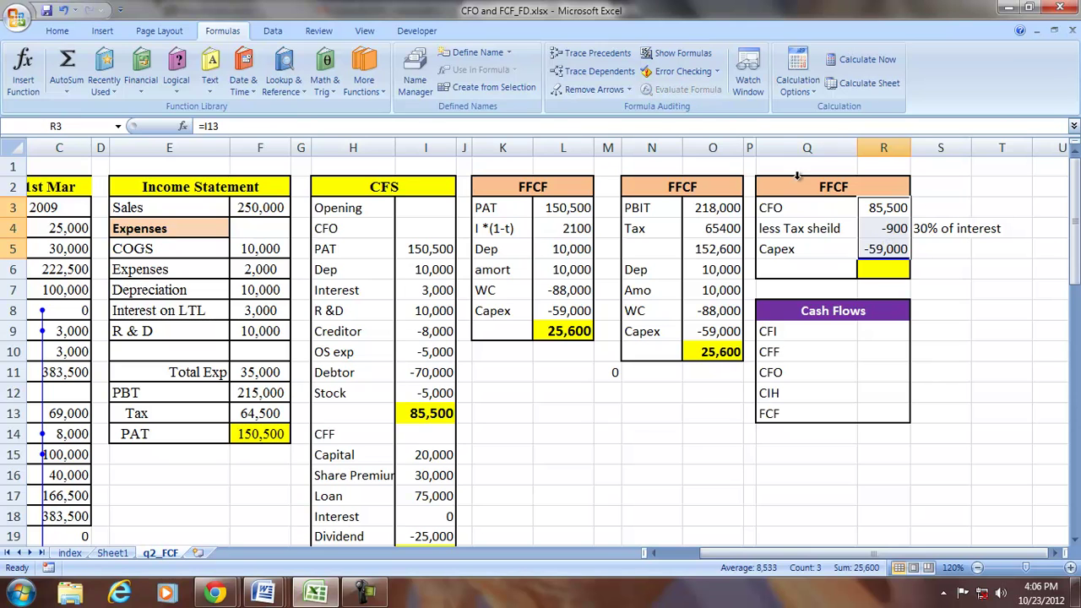
click(66, 68)
click(652, 473)
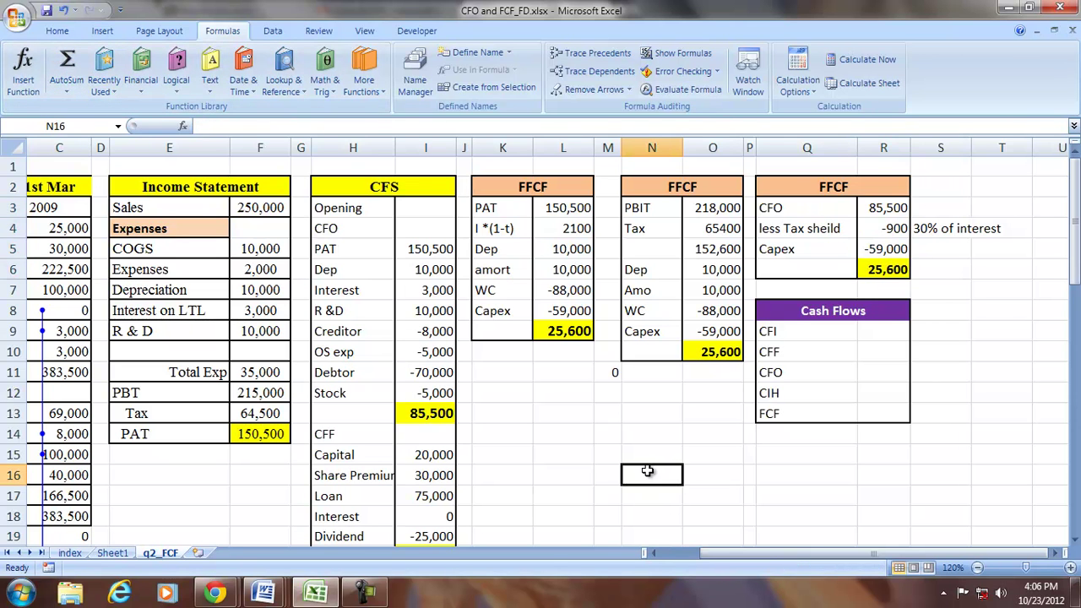
Step: Review the three FFCF formulas on Sheet1 and compare them with the FFCF total in L9 on q2_FCF
click(112, 552)
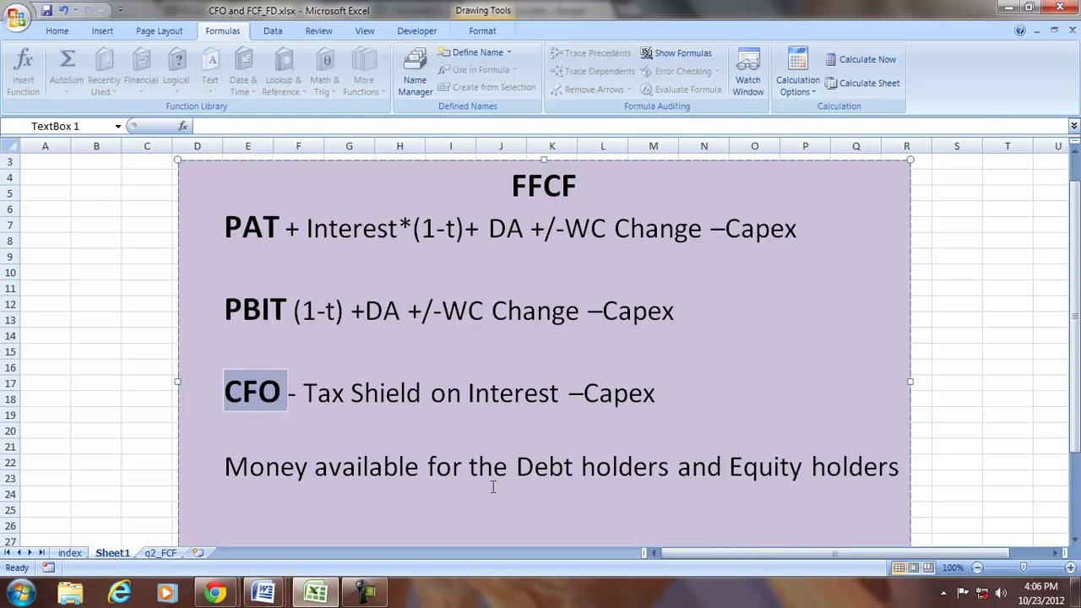
click(161, 553)
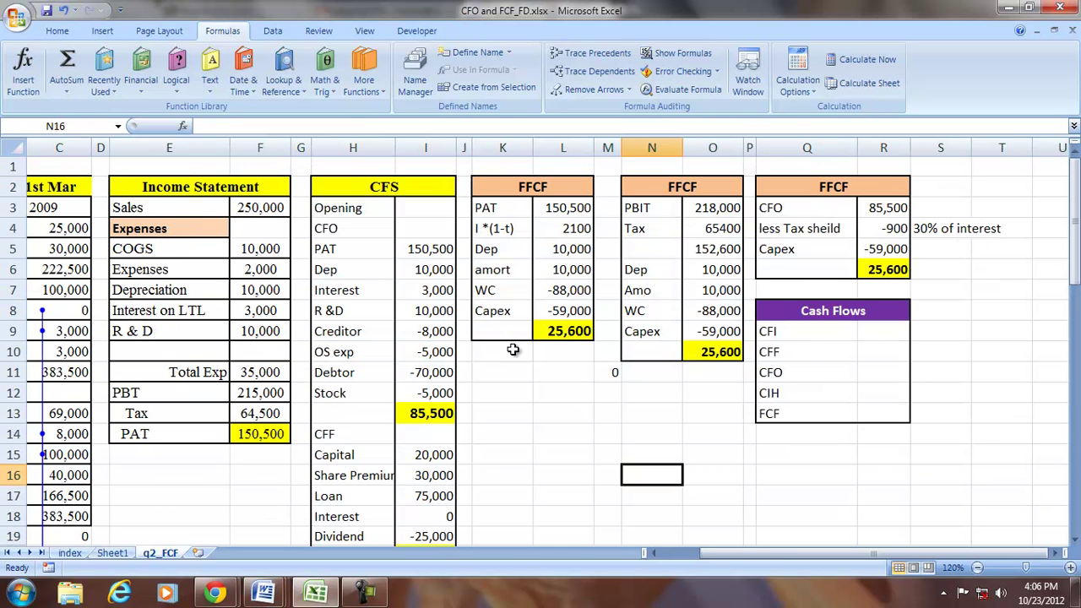
click(557, 329)
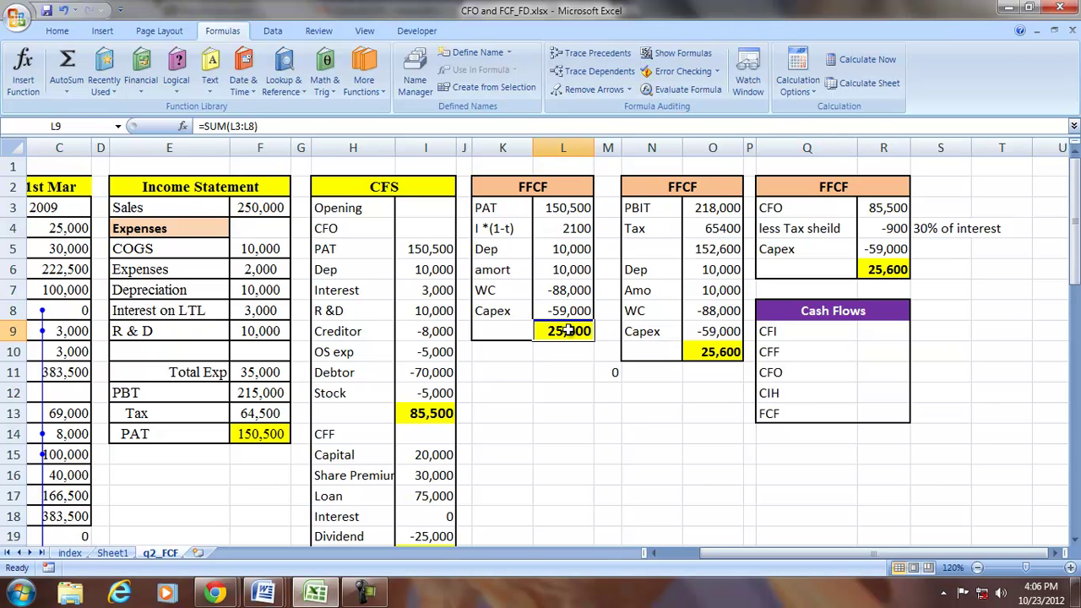
click(561, 374)
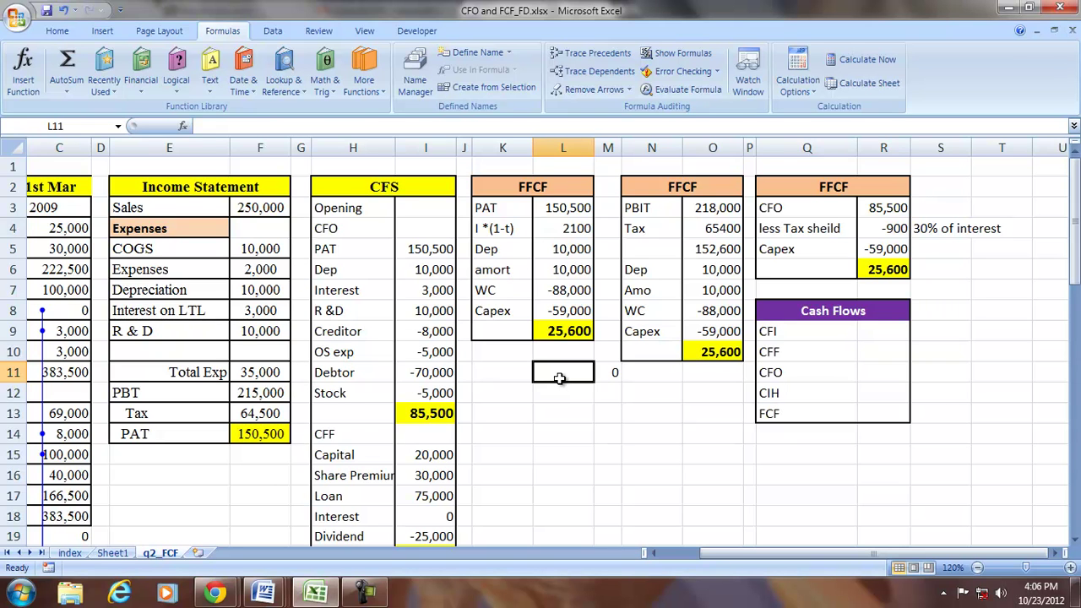
Step: Link CFI in R9 and CFF in R10 of the Cash Flows table to their cash flow statement totals (=I24 and =I20)
click(860, 330)
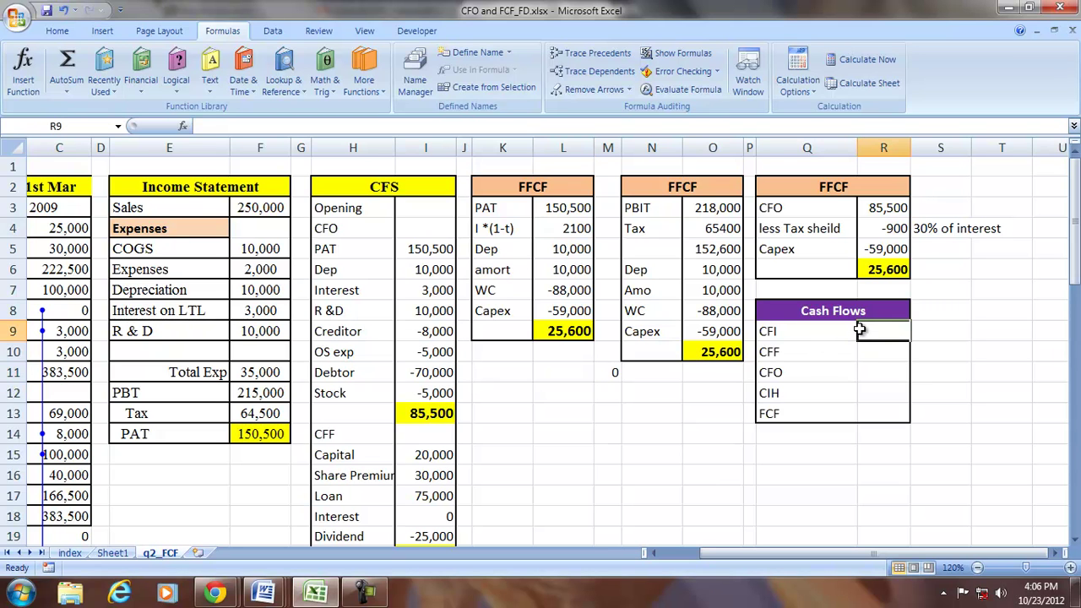
text(=)
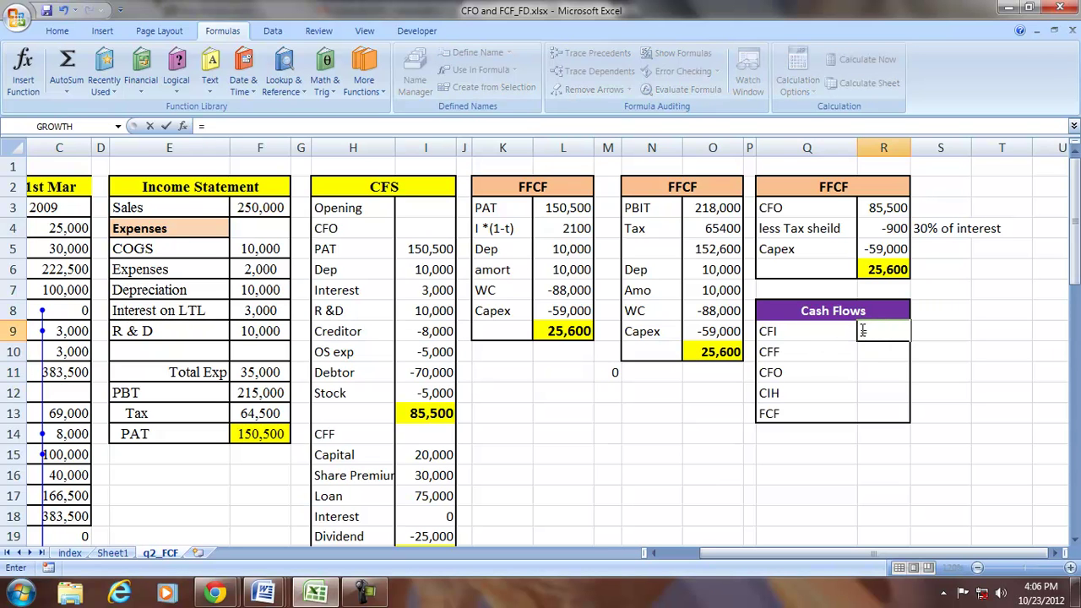
scroll(592, 413, down, 2)
click(436, 508)
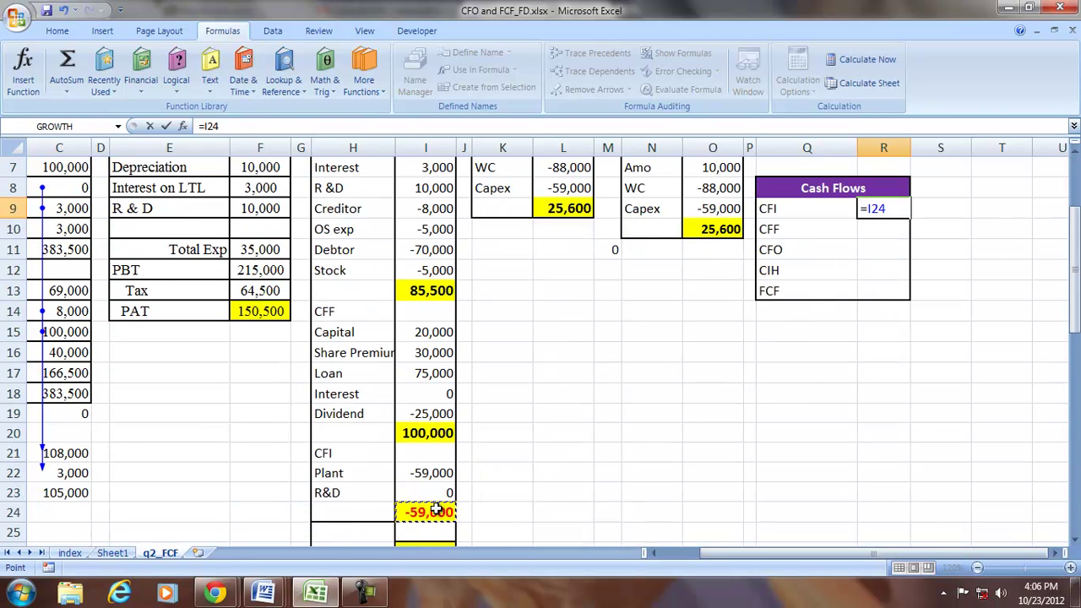
key(Return)
text(=)
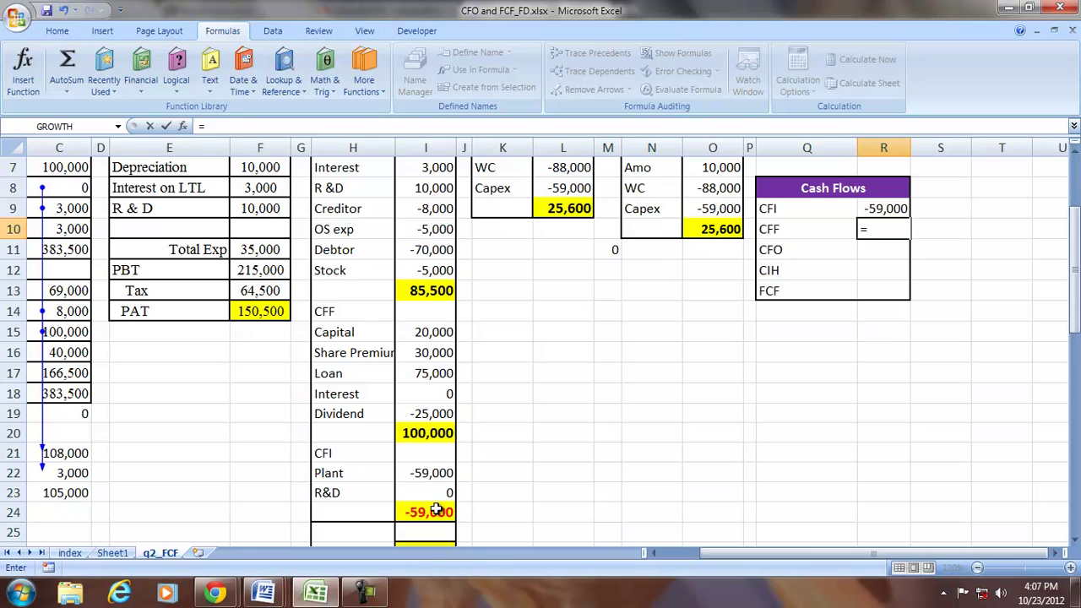
click(422, 434)
key(Return)
Step: Link CFO in R11 to the operating cash flow total (=I13) and CIH in R12 to the closing cash in hand (=I26)
text(=)
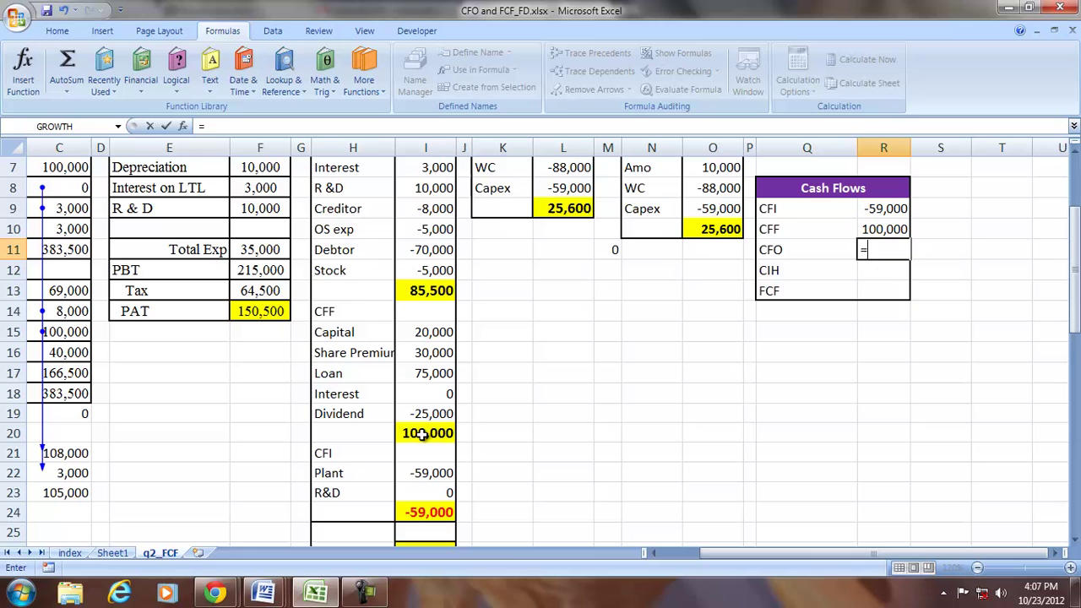
click(406, 290)
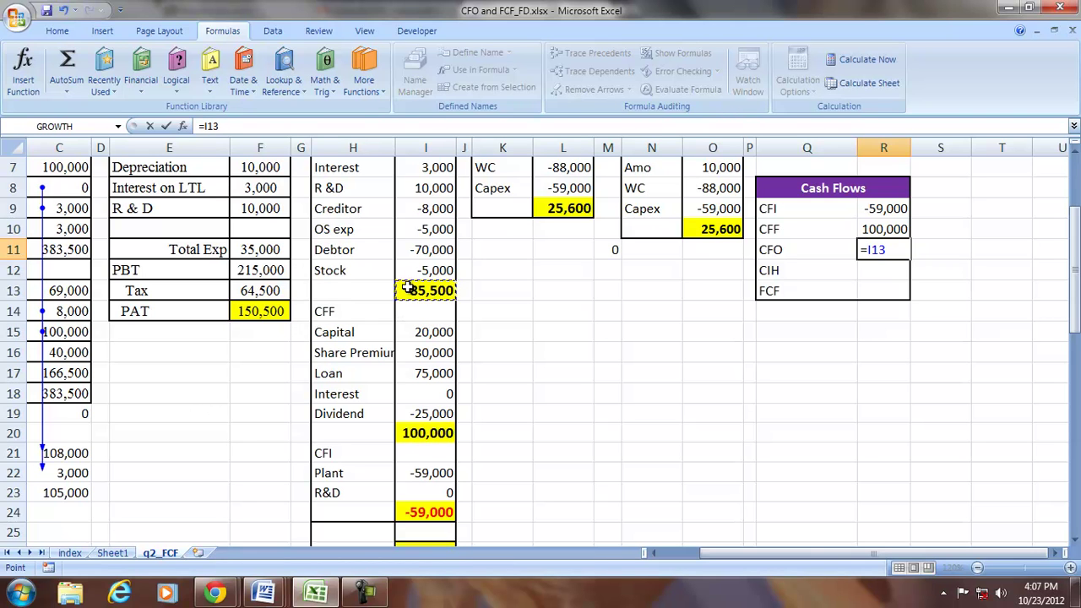
key(Return)
text(=)
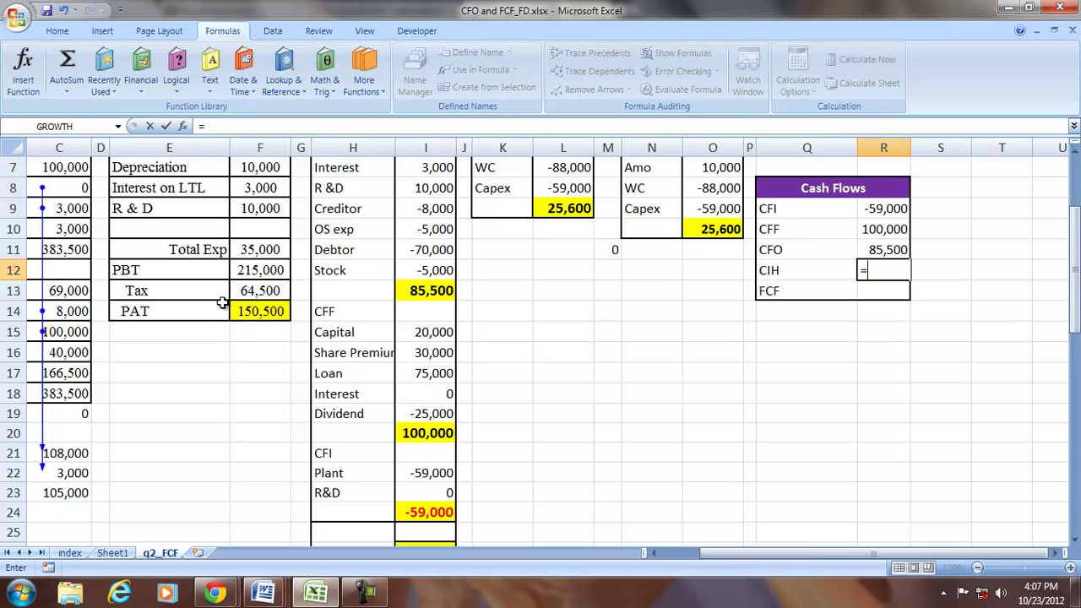
scroll(313, 363, down, 1)
click(438, 488)
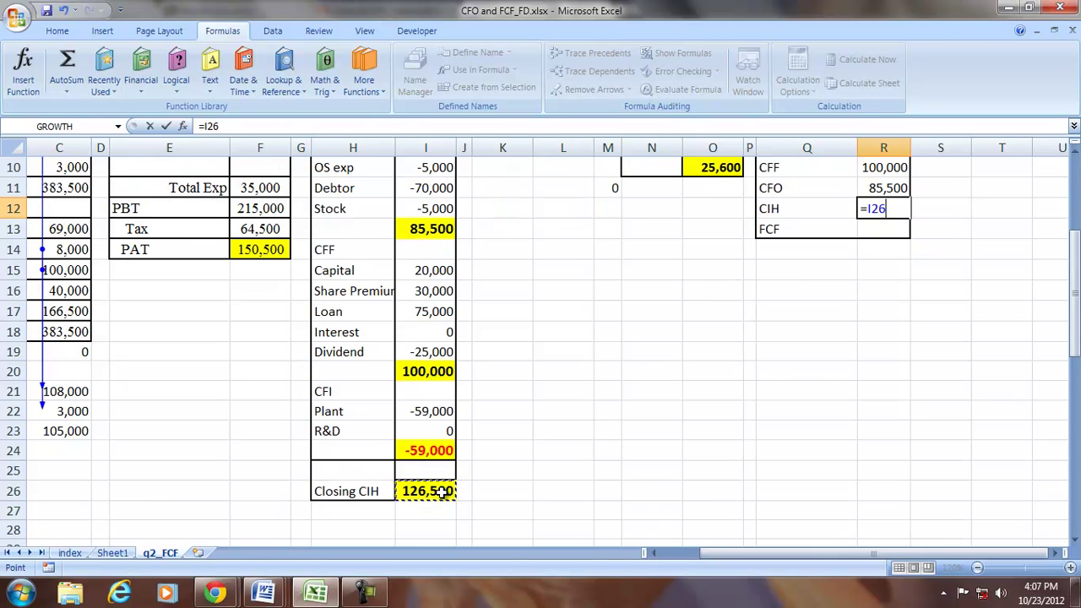
key(Return)
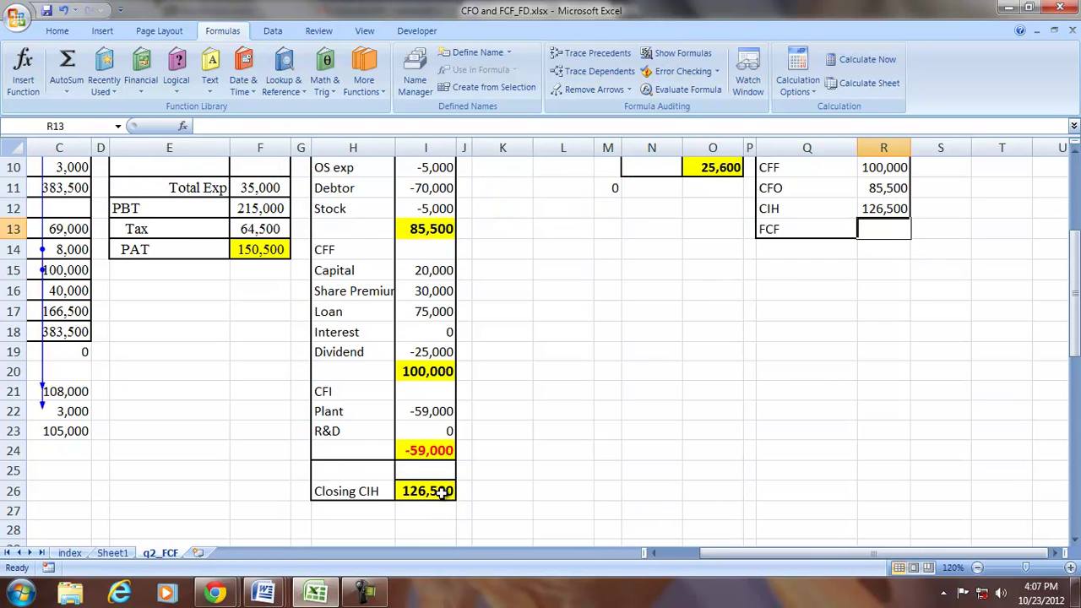
Step: Link FCF in R13 of the Cash Flows table to the PAT-based FFCF total (=L9)
text(=)
scroll(434, 502, up, 1)
click(567, 206)
key(Return)
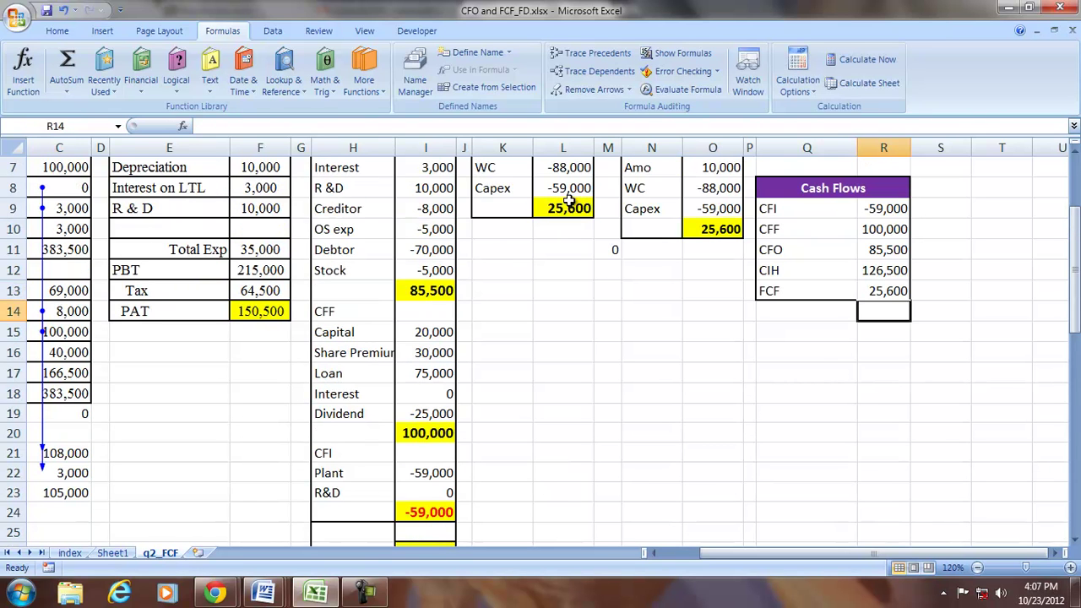
Step: Review the CFI, CFF, CFO, CIH and FCF entries in the Cash Flows table
drag(867, 206, 873, 290)
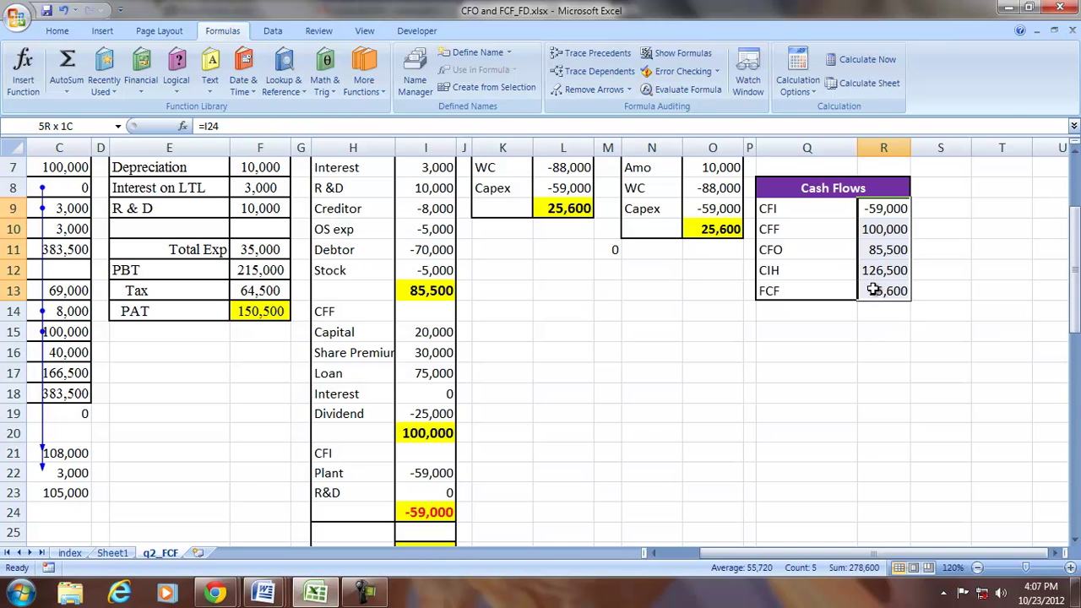
click(57, 31)
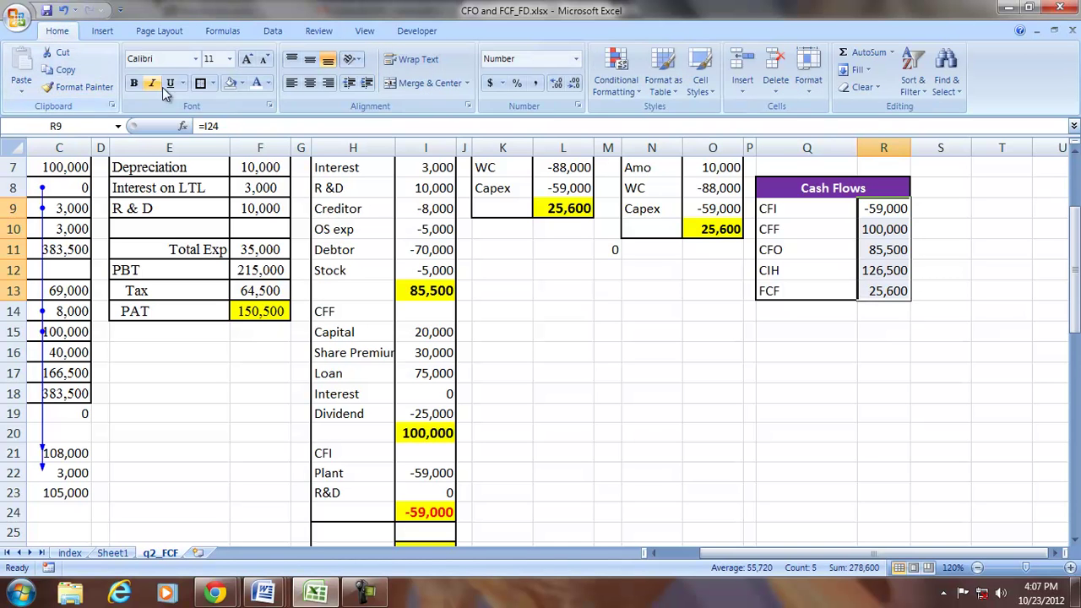
click(714, 372)
scroll(870, 382, up, 1)
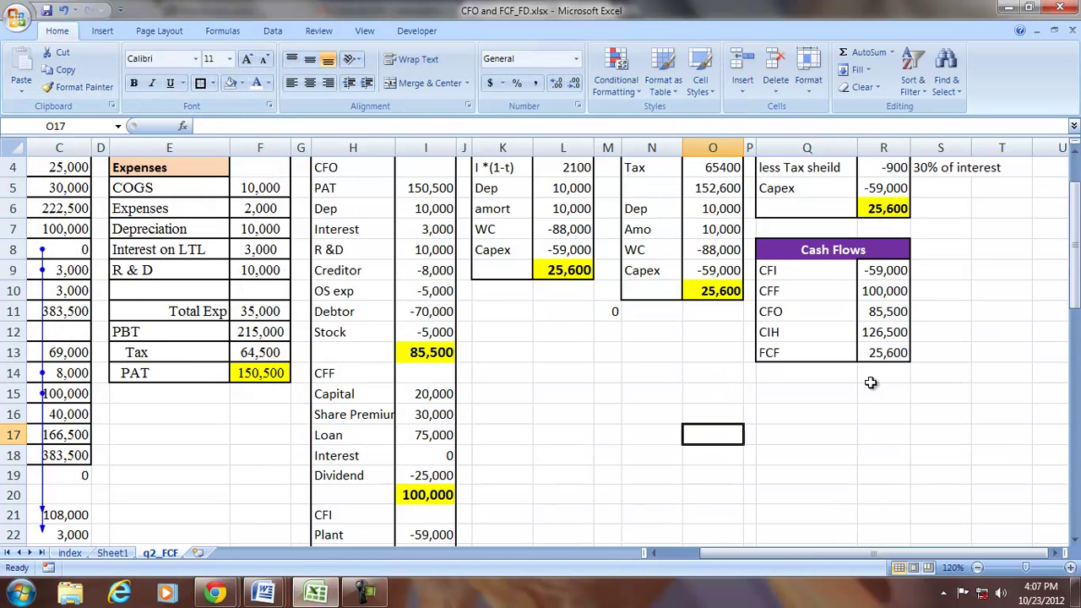
scroll(870, 383, up, 1)
drag(833, 313, 866, 414)
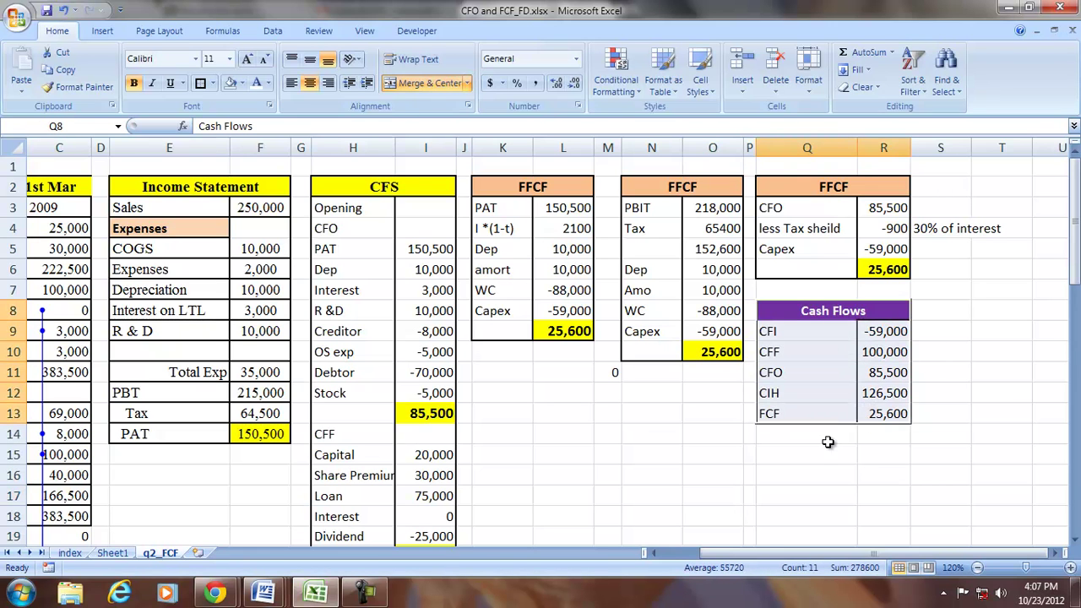
click(860, 476)
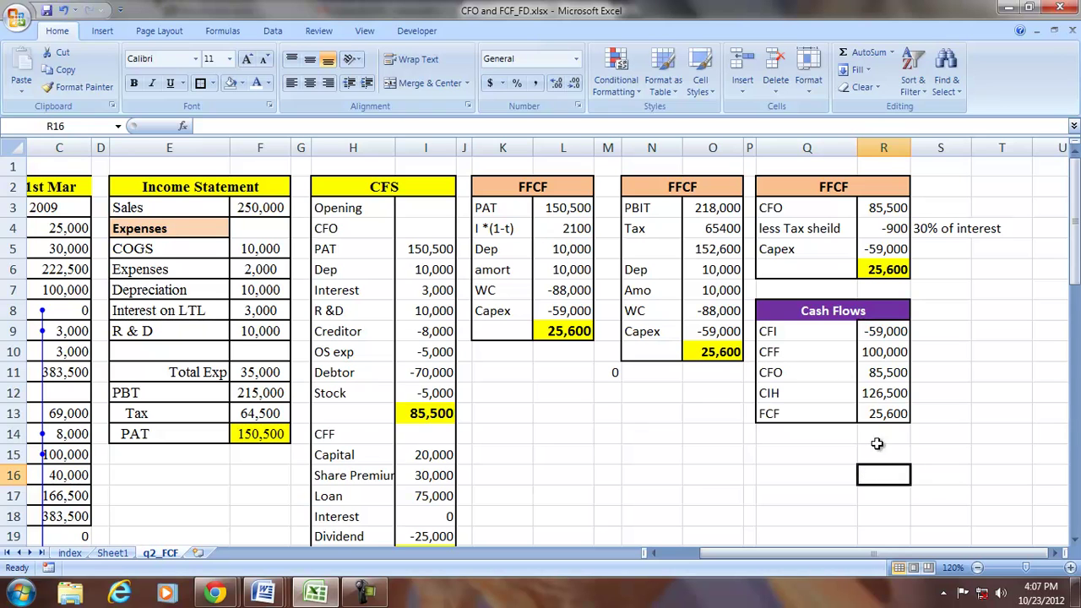
drag(766, 336, 768, 413)
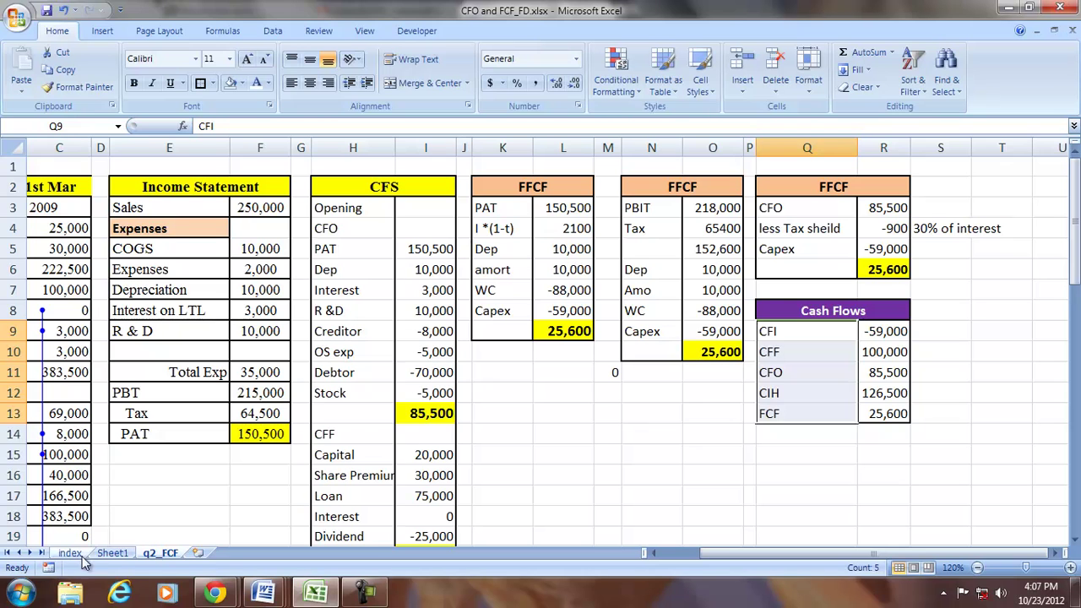